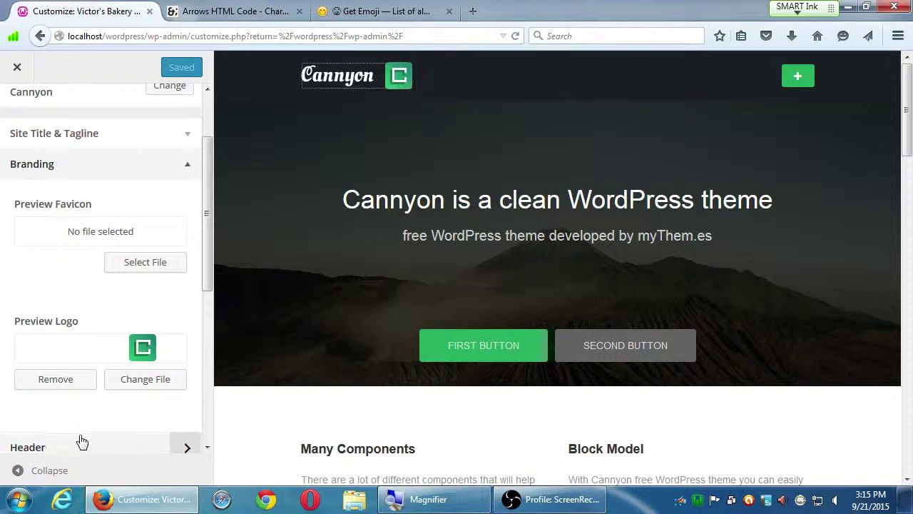
Look through the Header customization settings, checking the General options and the First Button's URL and label.
click(81, 165)
click(77, 206)
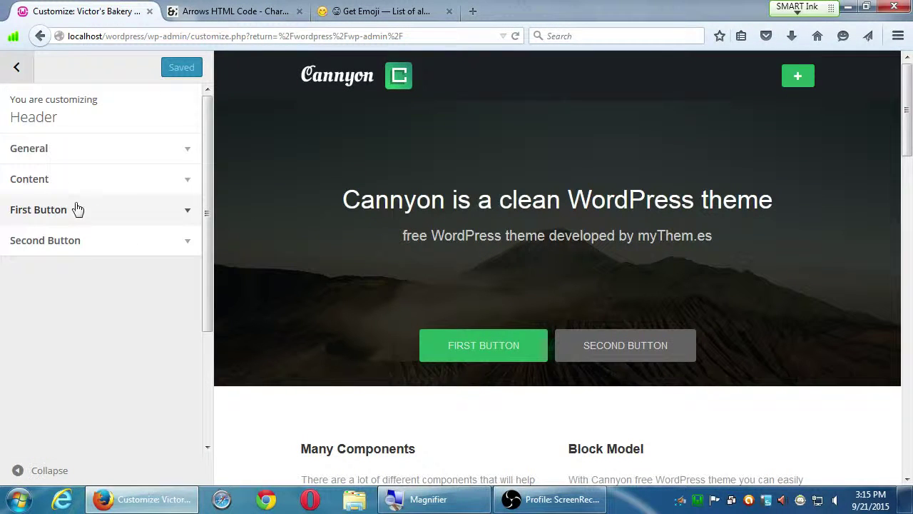
click(60, 155)
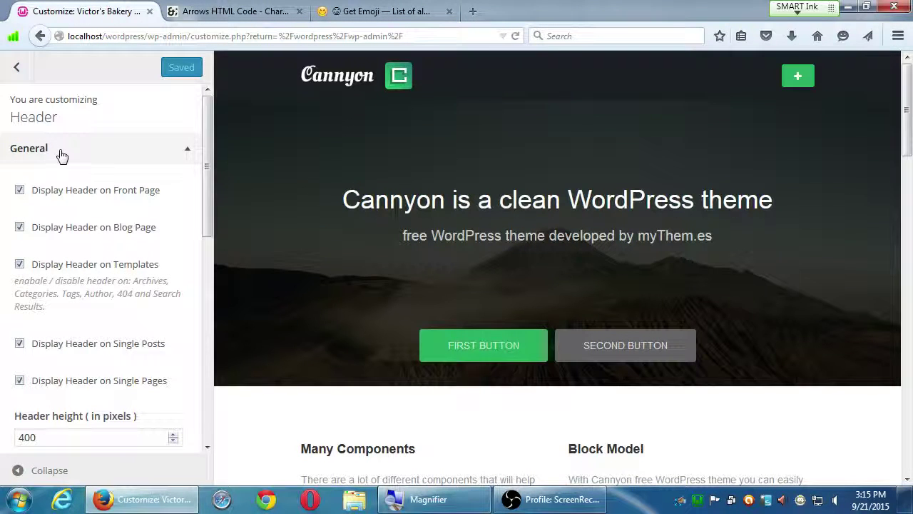
click(62, 154)
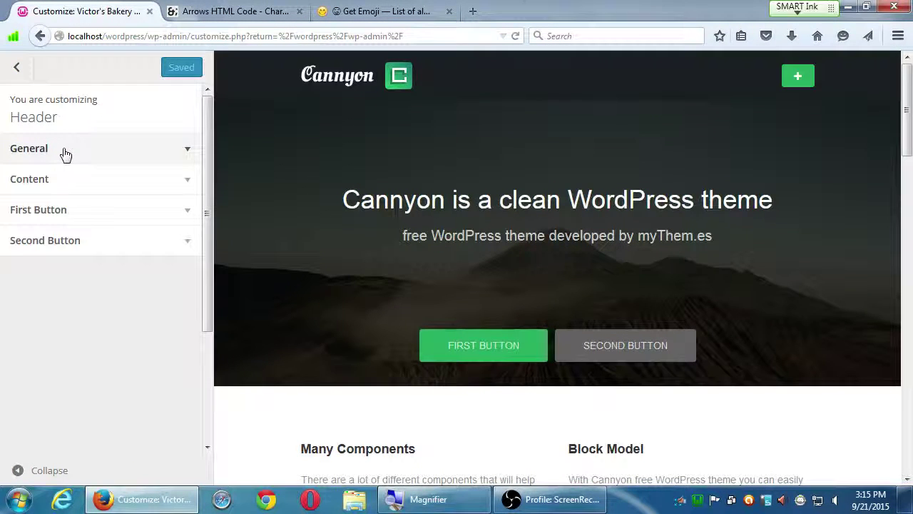
click(77, 211)
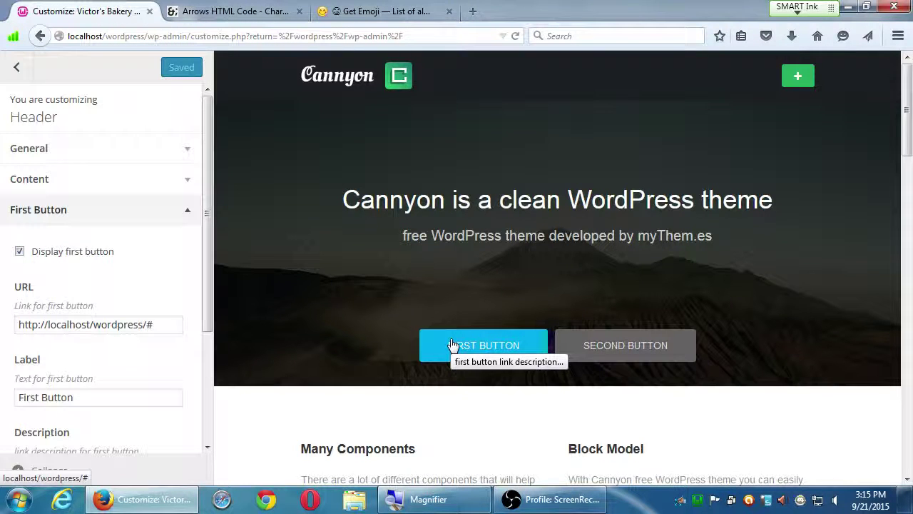
Examine the site preview from the header buttons through the text blocks and blog posts to the footer's social icons and copyright line.
scroll(491, 398, down, 2)
scroll(482, 412, up, 2)
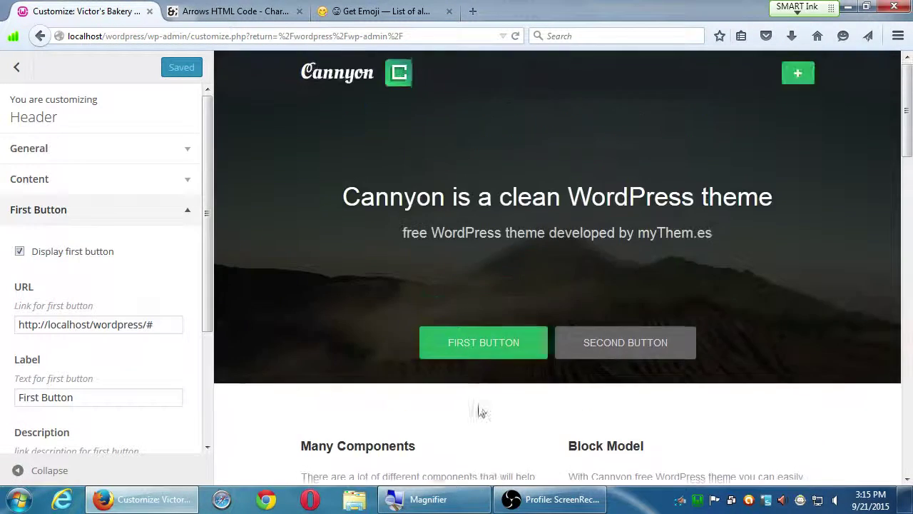
scroll(481, 412, down, 2)
drag(366, 354, 417, 404)
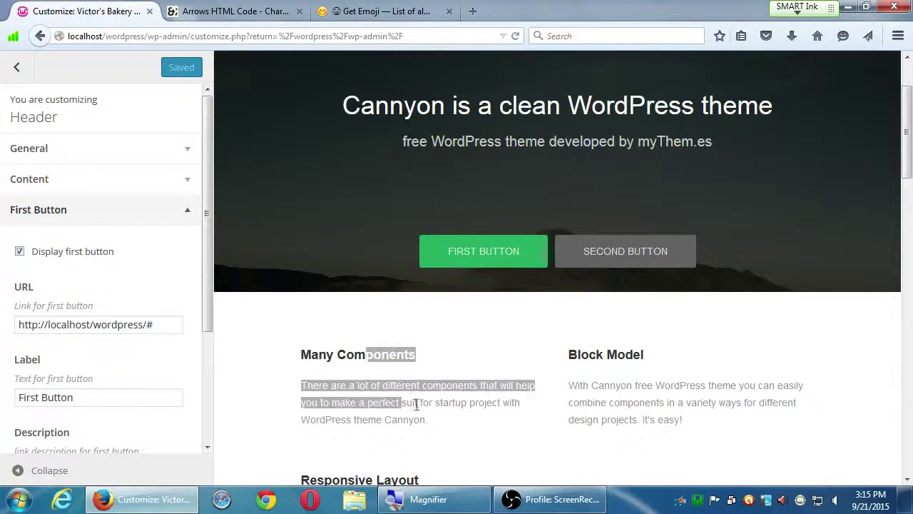
click(416, 404)
scroll(503, 408, down, 9)
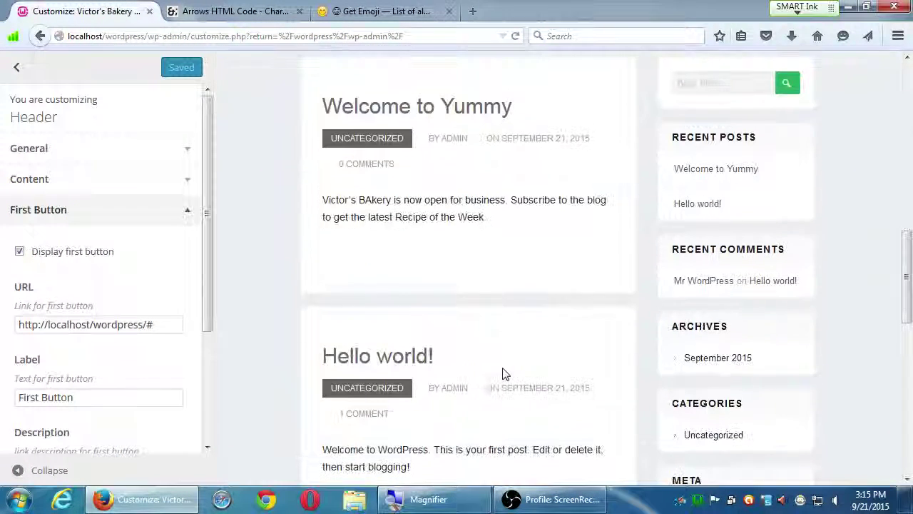
scroll(503, 369, down, 10)
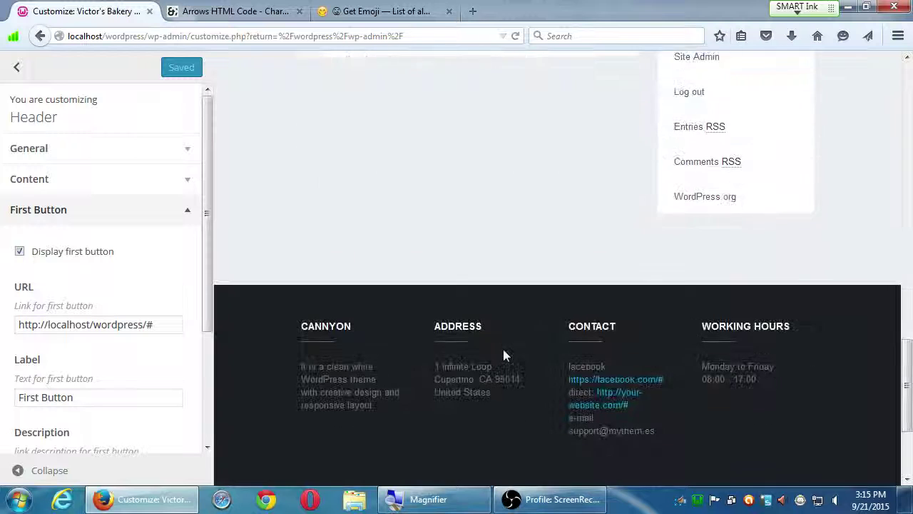
scroll(503, 352, down, 3)
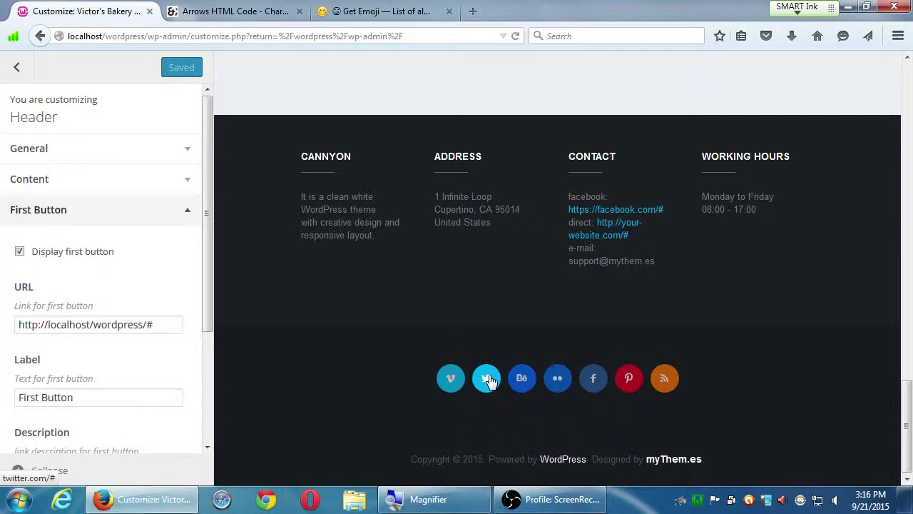
Leave the Header settings and check which menus the Navigation section offers for the header menu.
click(154, 217)
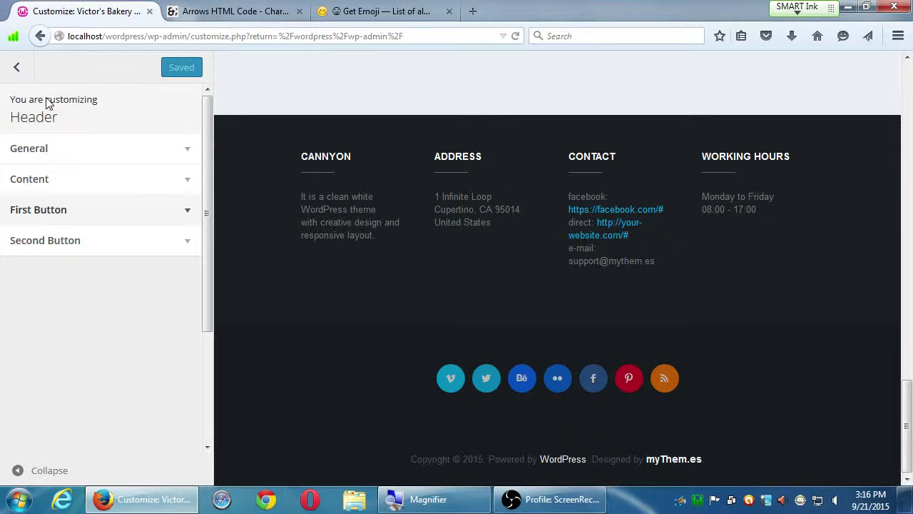
click(18, 69)
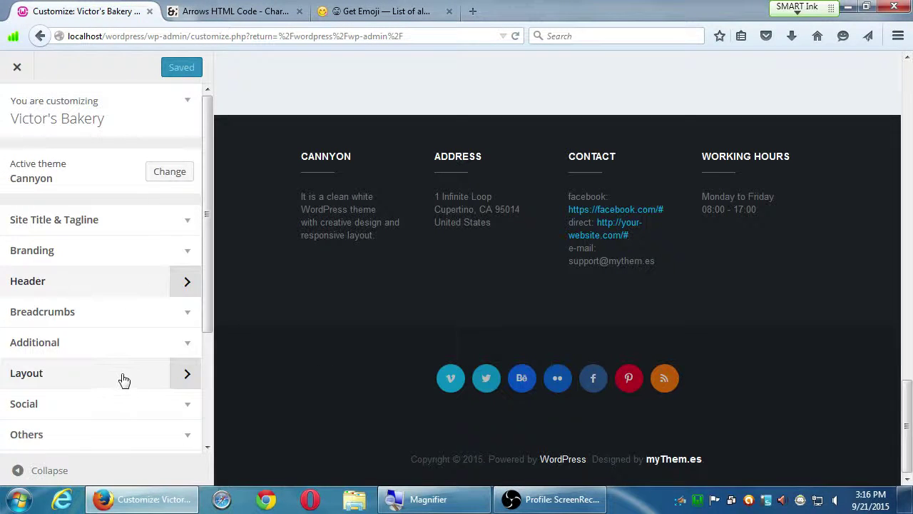
scroll(117, 398, down, 3)
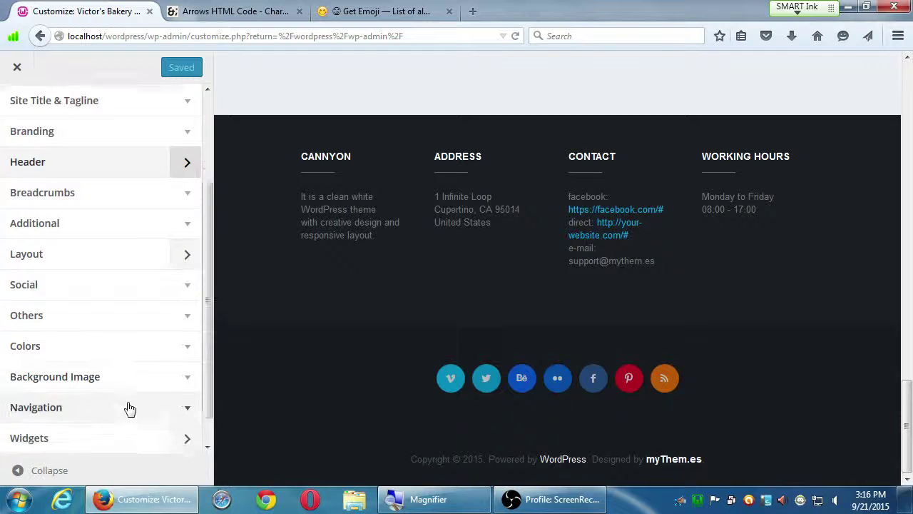
scroll(130, 408, down, 1)
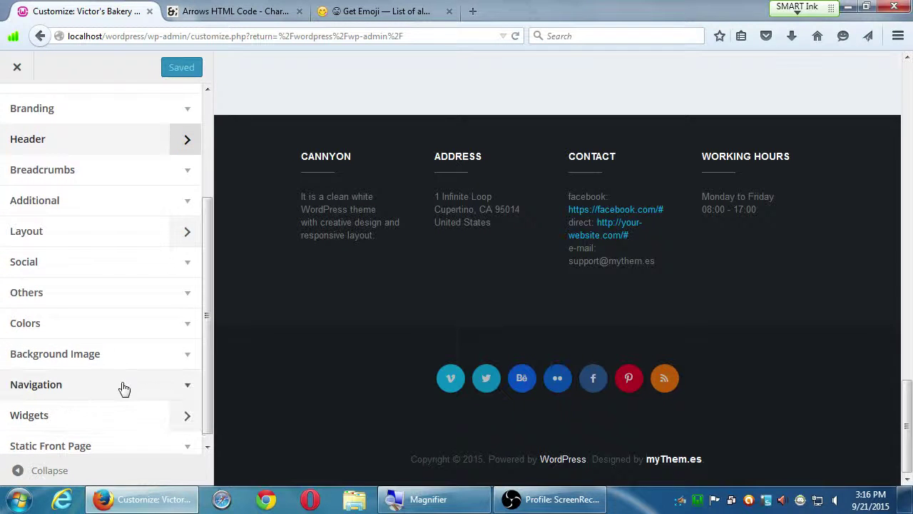
click(89, 386)
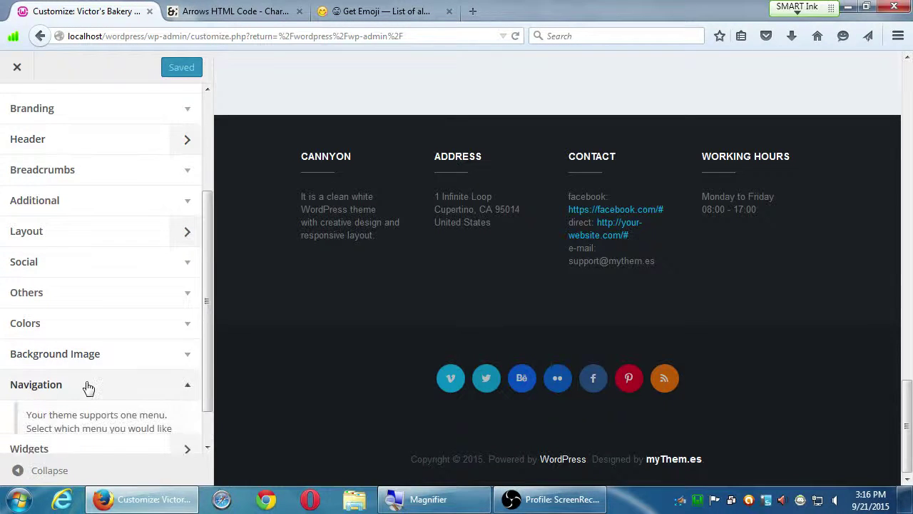
scroll(102, 387, down, 3)
scroll(110, 393, down, 2)
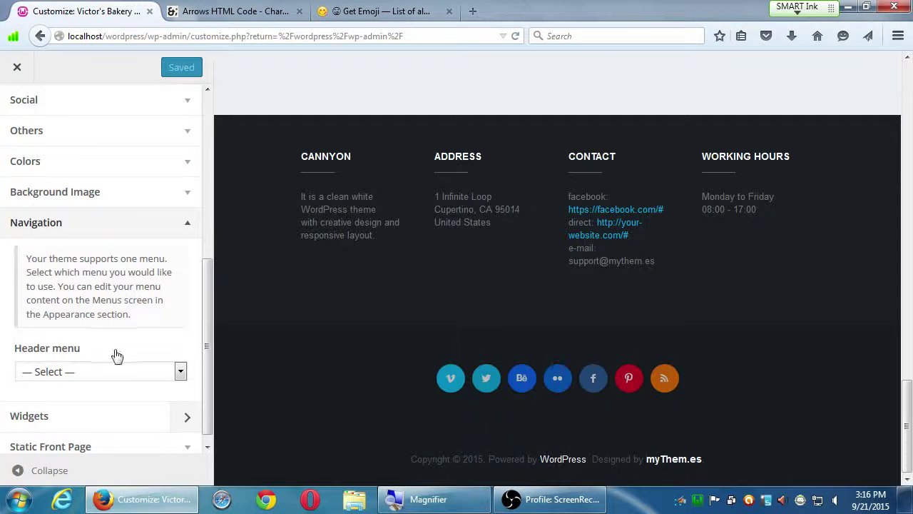
scroll(117, 355, down, 1)
click(107, 362)
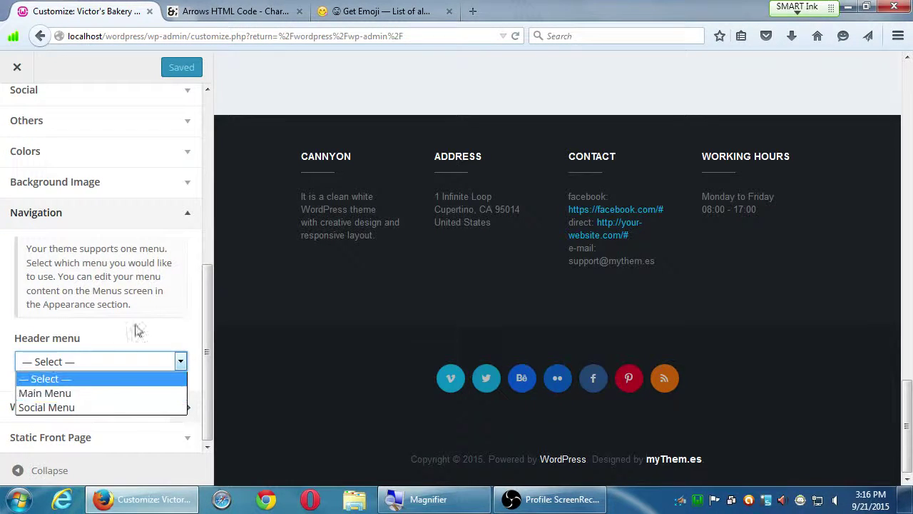
click(133, 254)
click(111, 222)
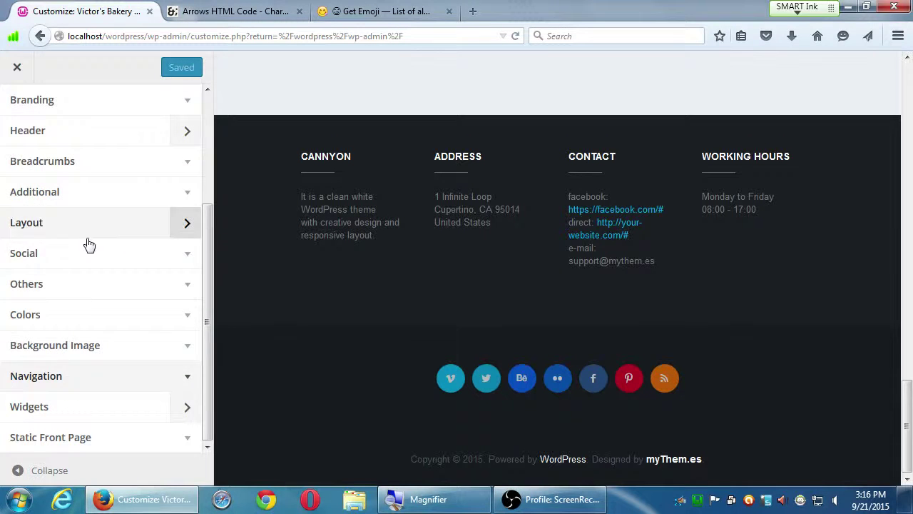
In the Others settings, replace the "Powered by WordPress" part of the footer copyright text with the owner's full name.
click(74, 289)
scroll(136, 349, down, 2)
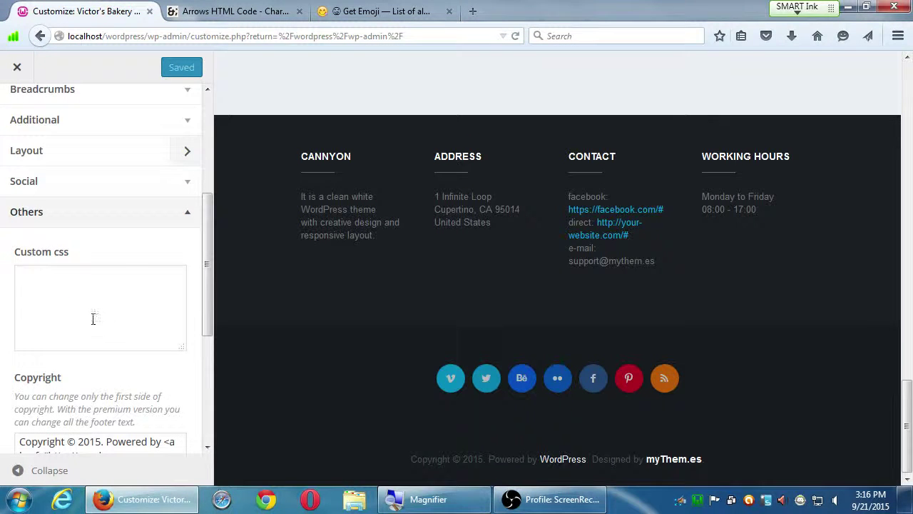
scroll(71, 421, down, 2)
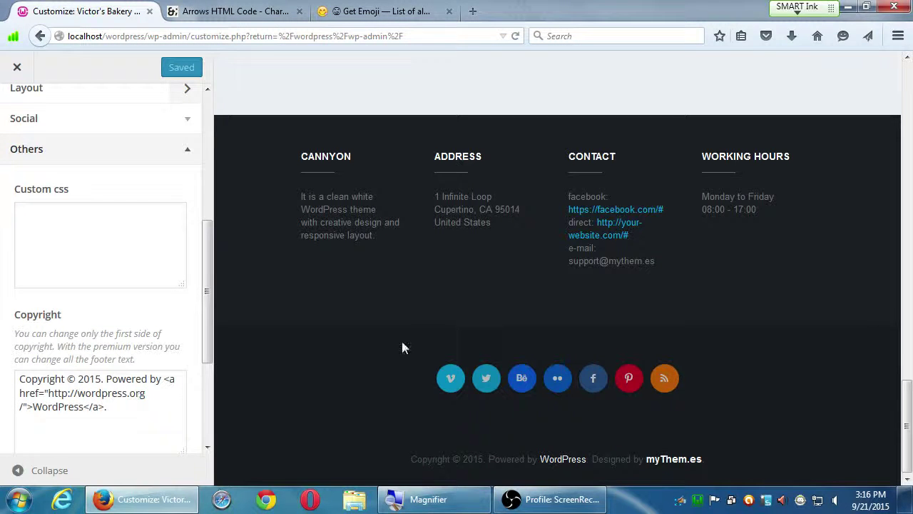
drag(107, 407, 105, 380)
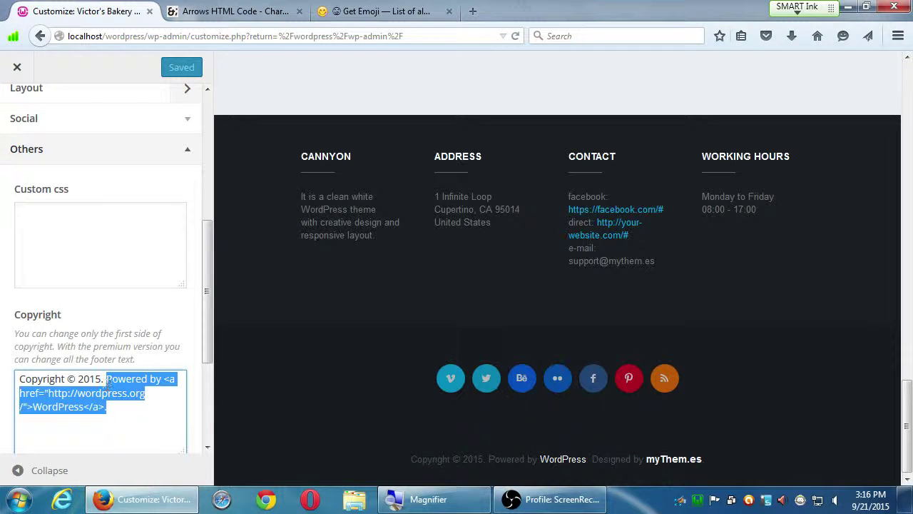
text(Victor C)
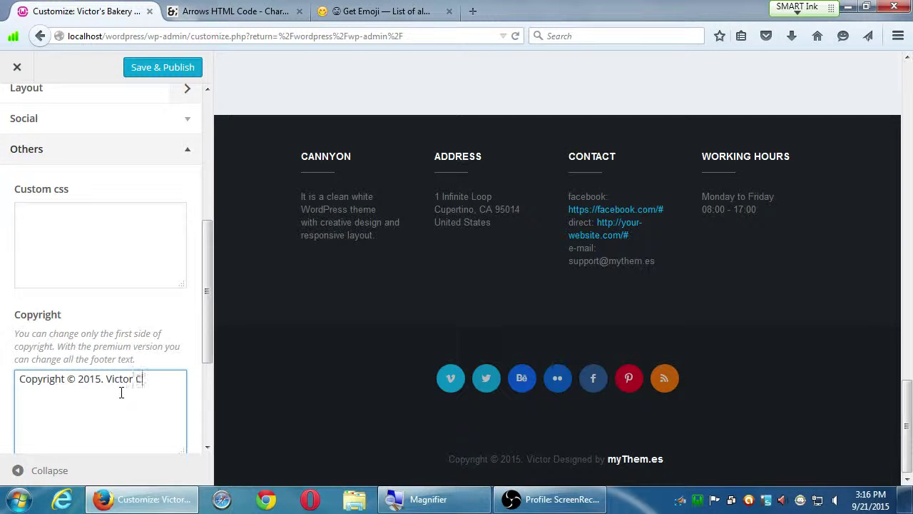
text(ampso)
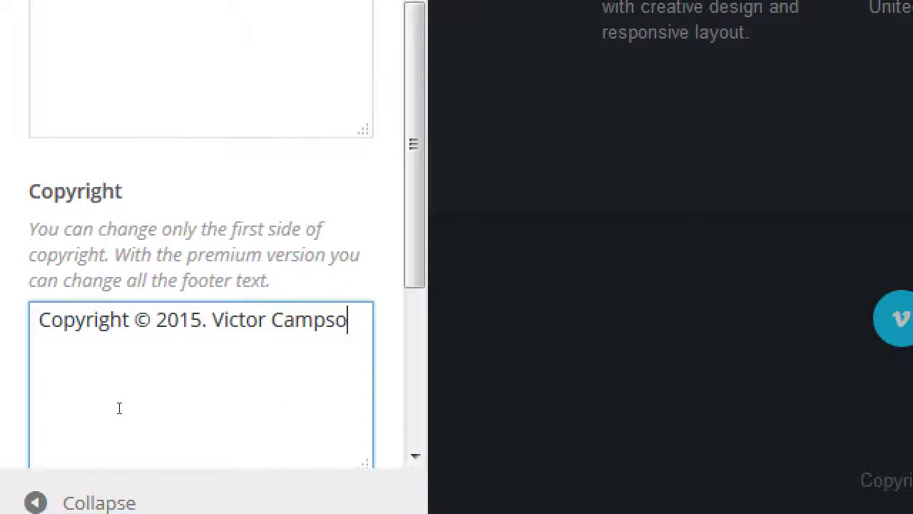
key(BackSpace)
key(BackSpace)
text(os)
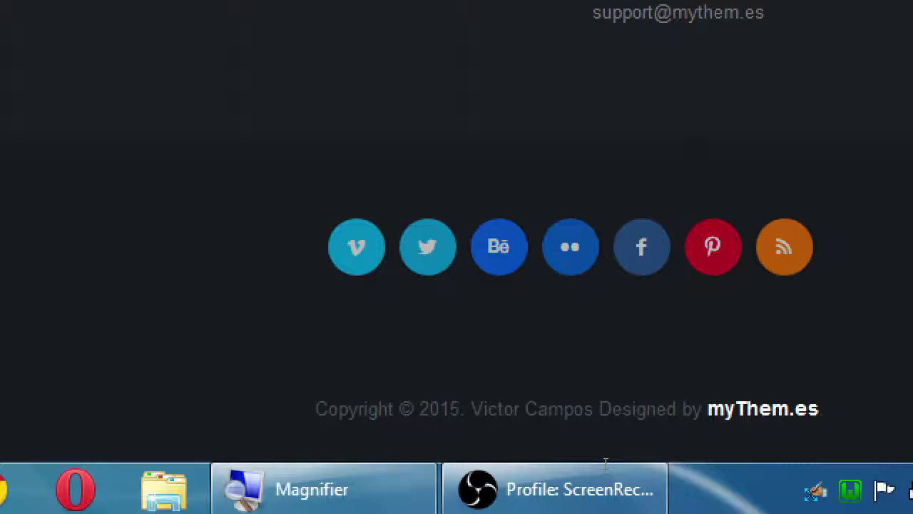
key(super+minus)
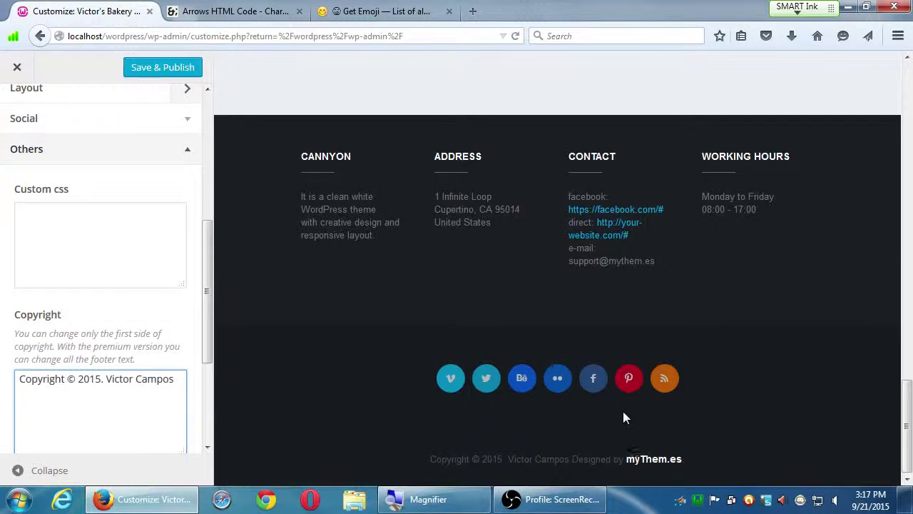
Close the Others settings, then save and publish the site customization.
click(130, 158)
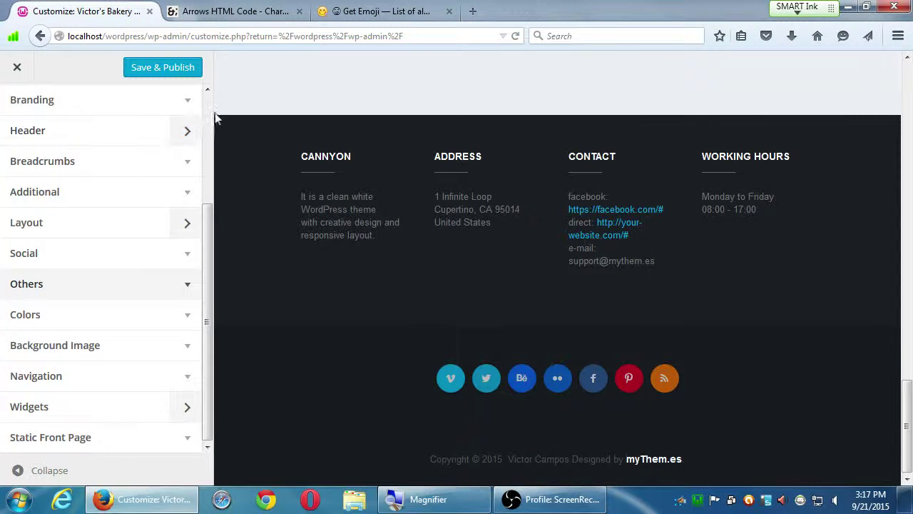
scroll(209, 110, up, 4)
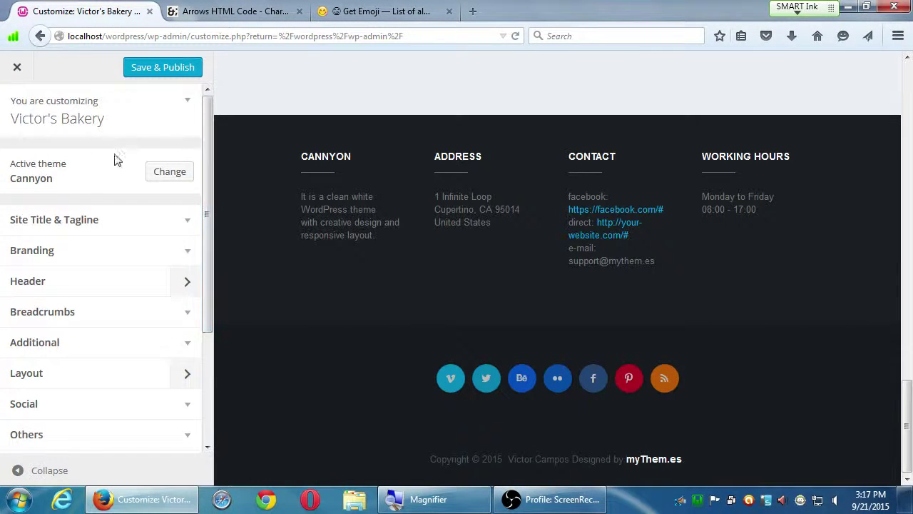
click(157, 74)
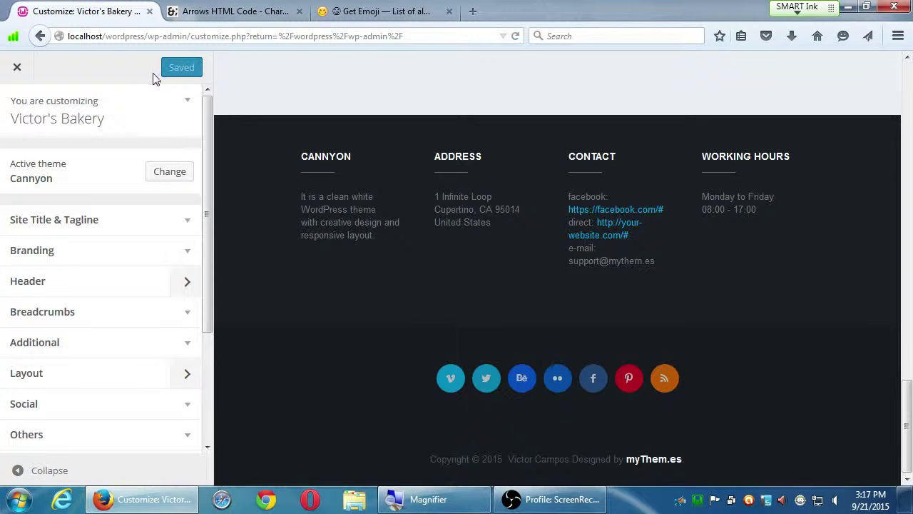
Return the preview to the page header and look over the full list of customization sections.
click(910, 103)
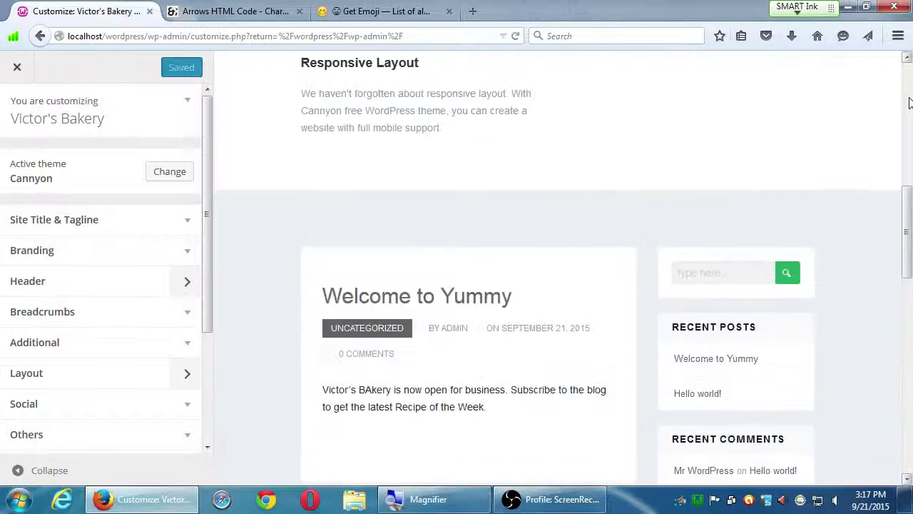
click(909, 104)
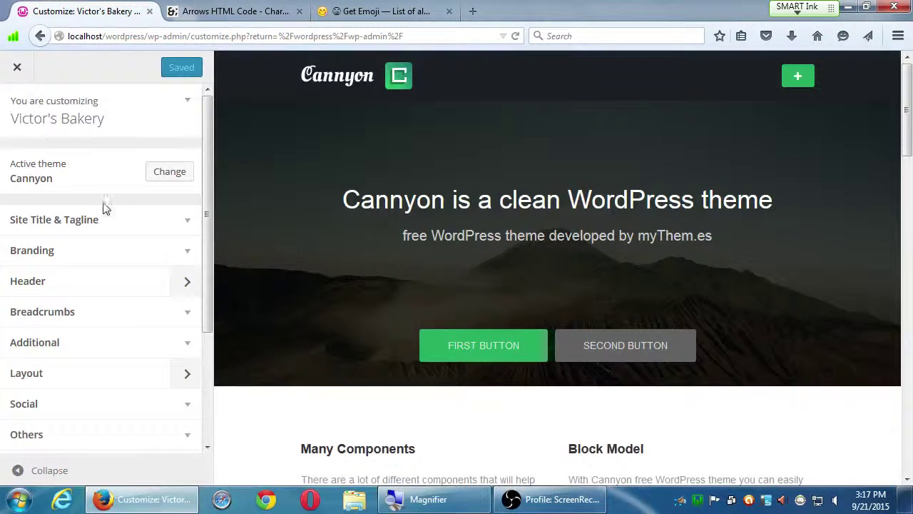
drag(207, 153, 186, 414)
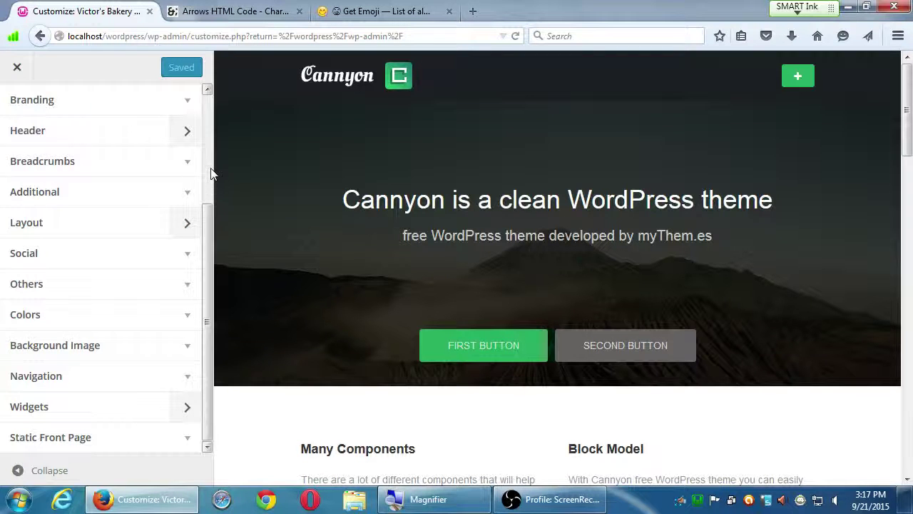
scroll(210, 173, up, 4)
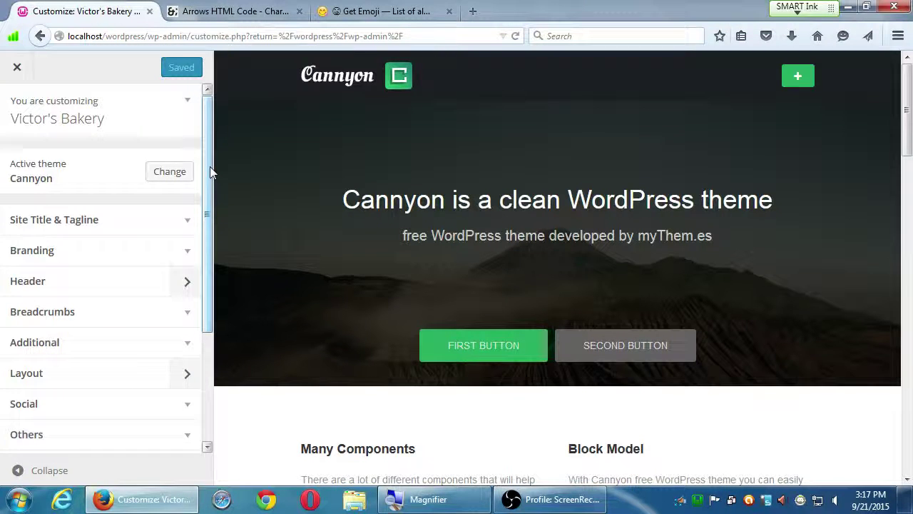
Expand the Social settings and look through the link fields for the various social networks.
click(79, 404)
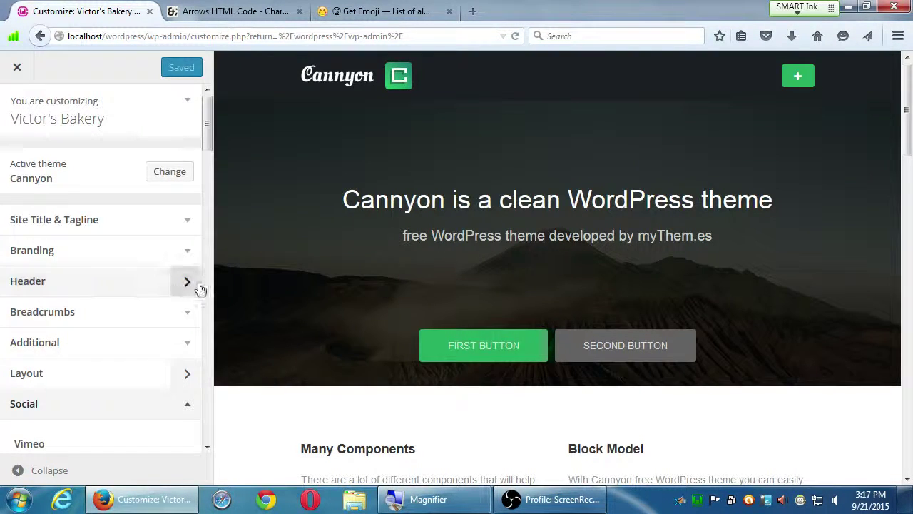
drag(207, 136, 191, 388)
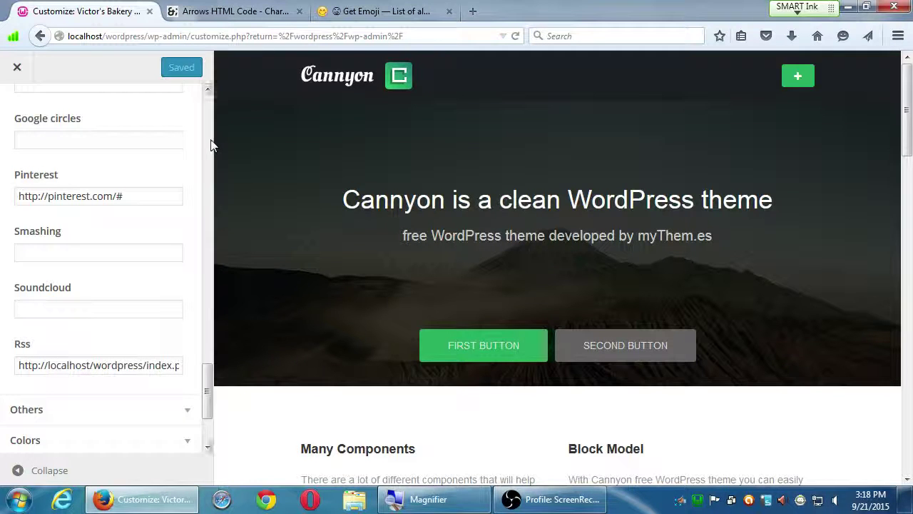
scroll(211, 146, up, 5)
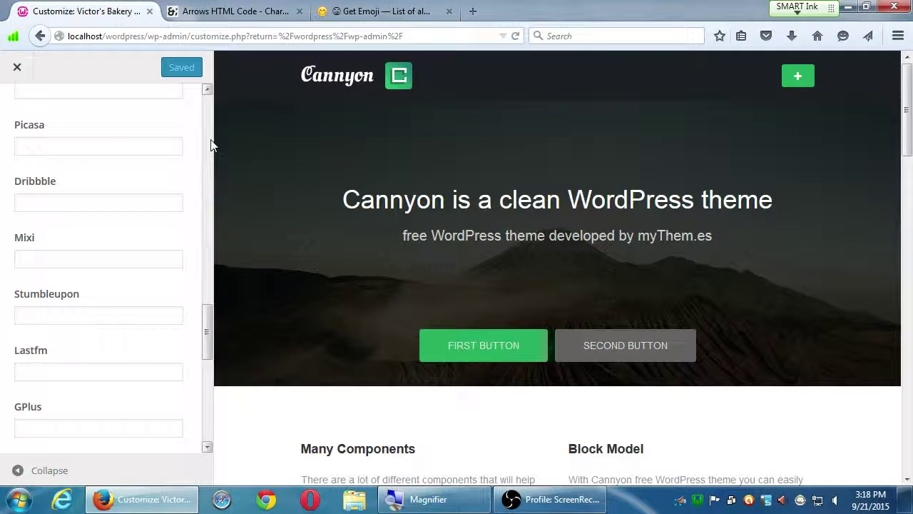
scroll(211, 146, up, 5)
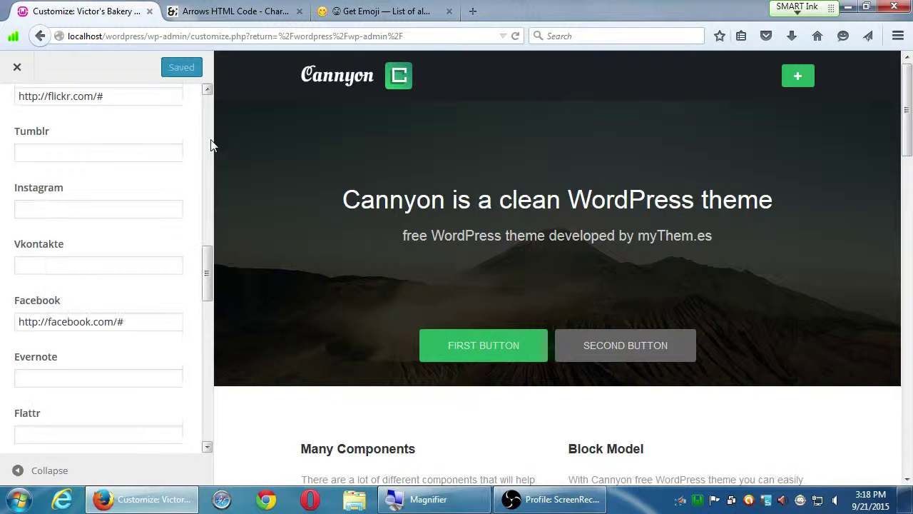
scroll(211, 145, up, 5)
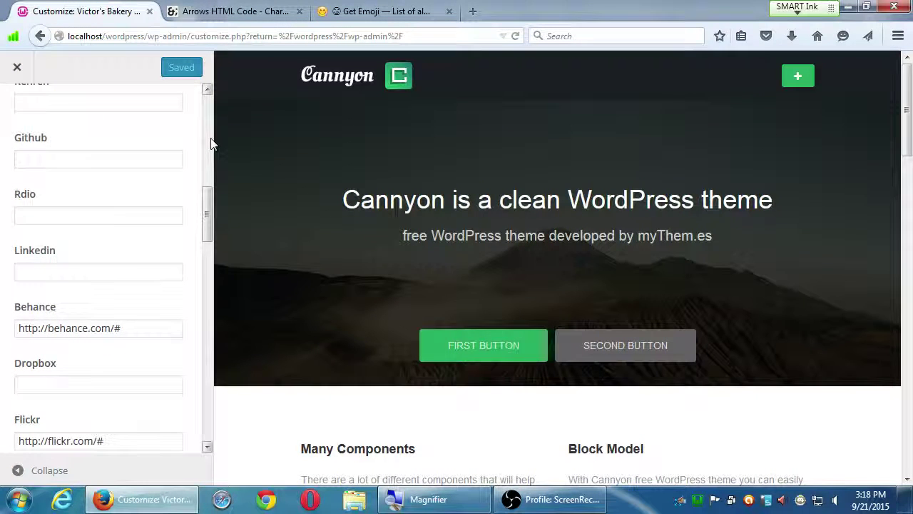
scroll(211, 143, up, 5)
scroll(210, 138, up, 2)
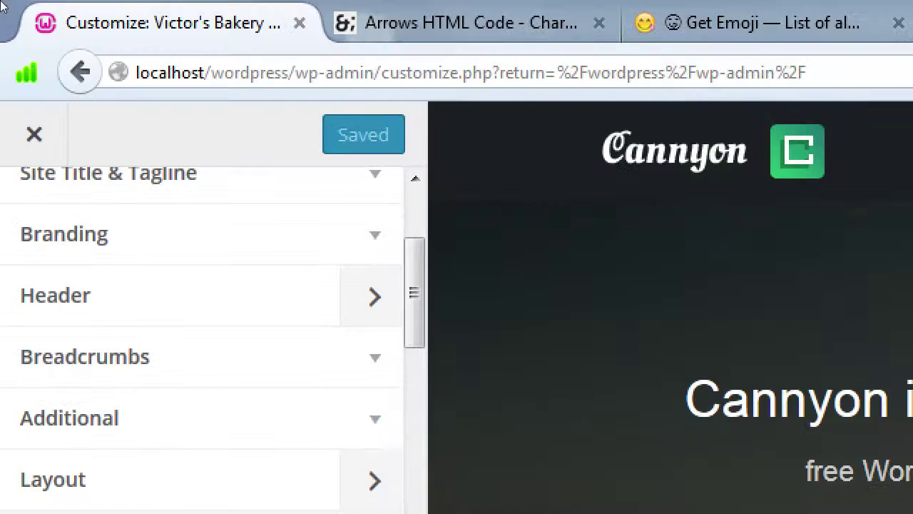
Write "favicon" in the browser address field without loading it, and look over the previewed home page down to its first blog post.
key(ctrl+l)
text(favicon)
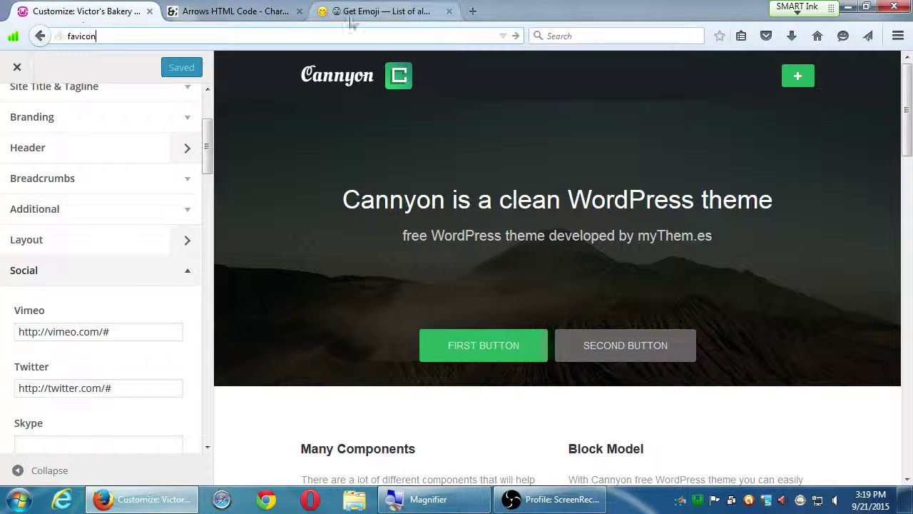
scroll(346, 273, down, 3)
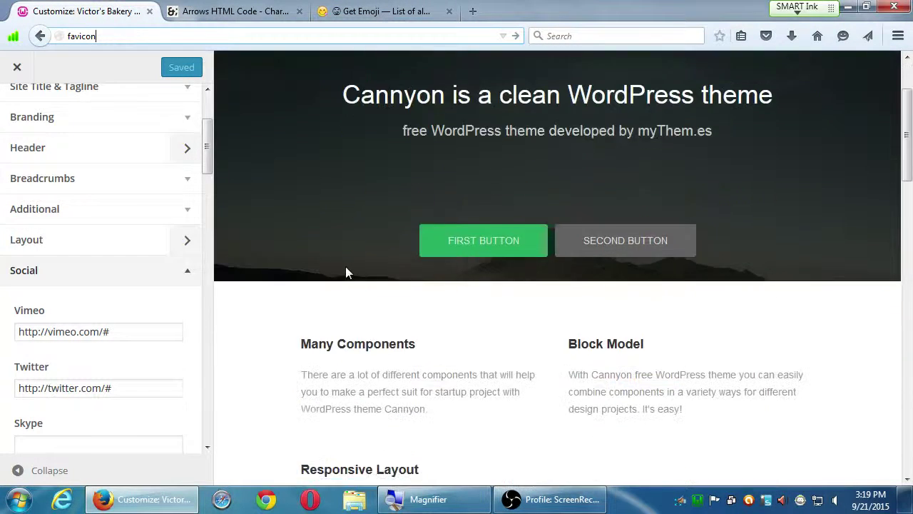
scroll(345, 269, down, 6)
scroll(326, 321, down, 3)
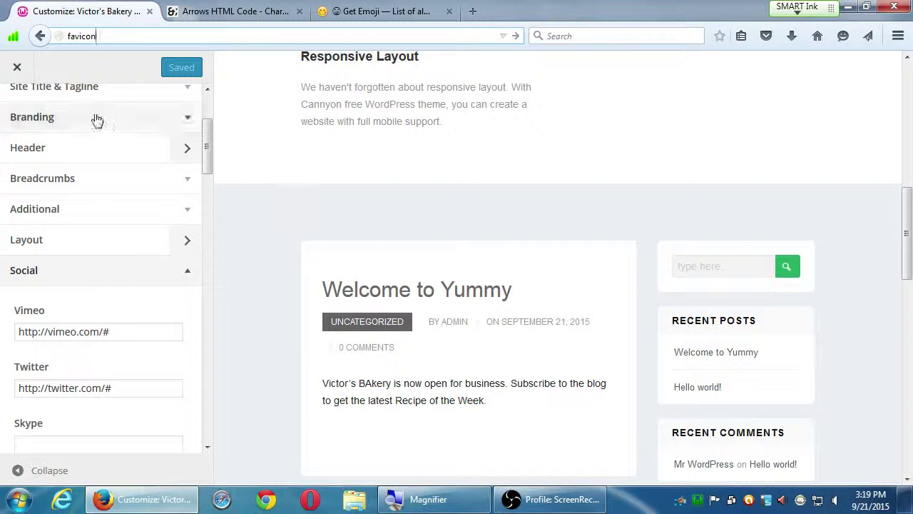
Leave the theme customizer and browse the latest WordPress themes available for adding to the site.
click(18, 67)
mouse_move(14, 65)
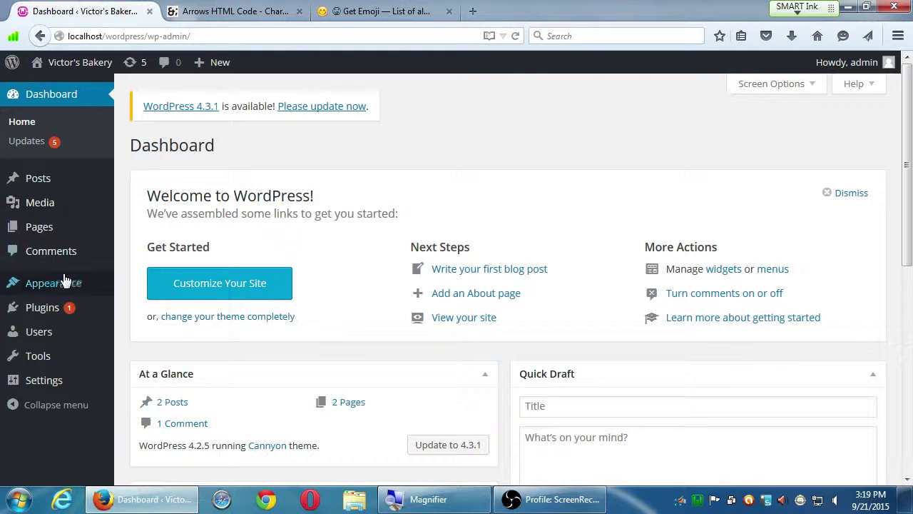
mouse_move(64, 280)
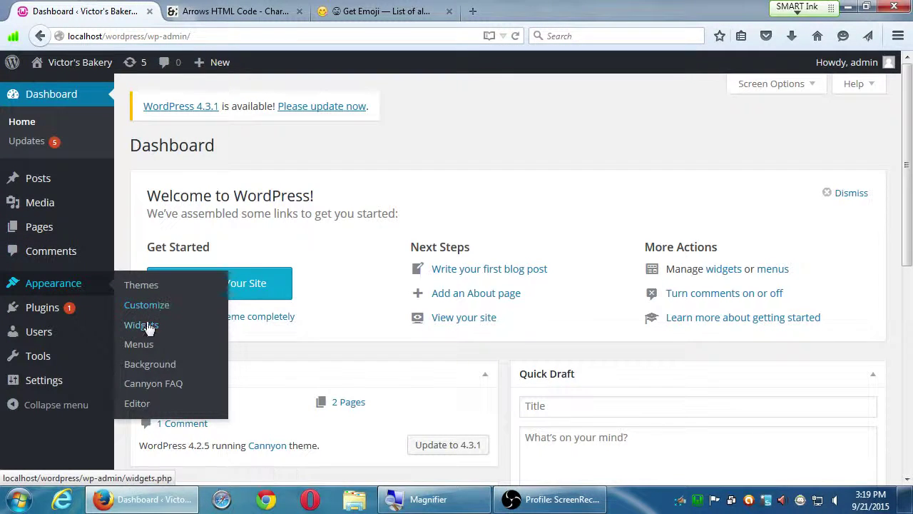
click(150, 288)
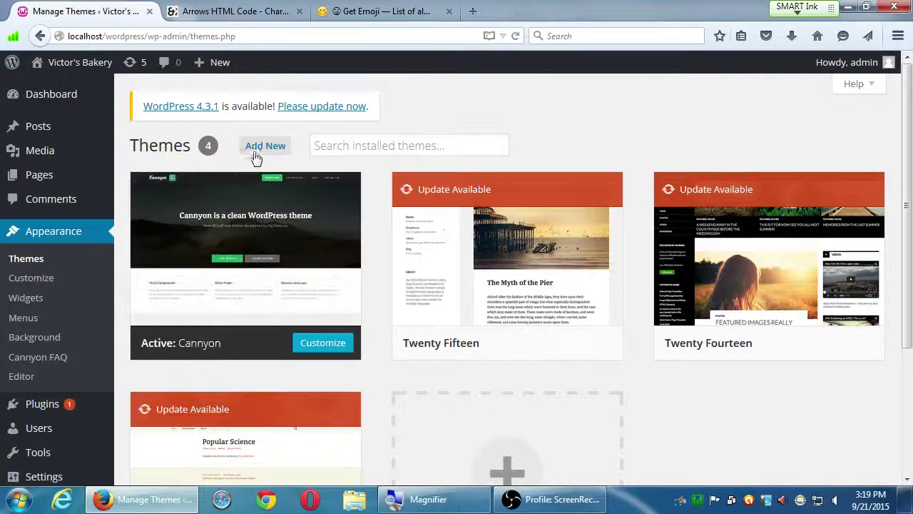
click(261, 148)
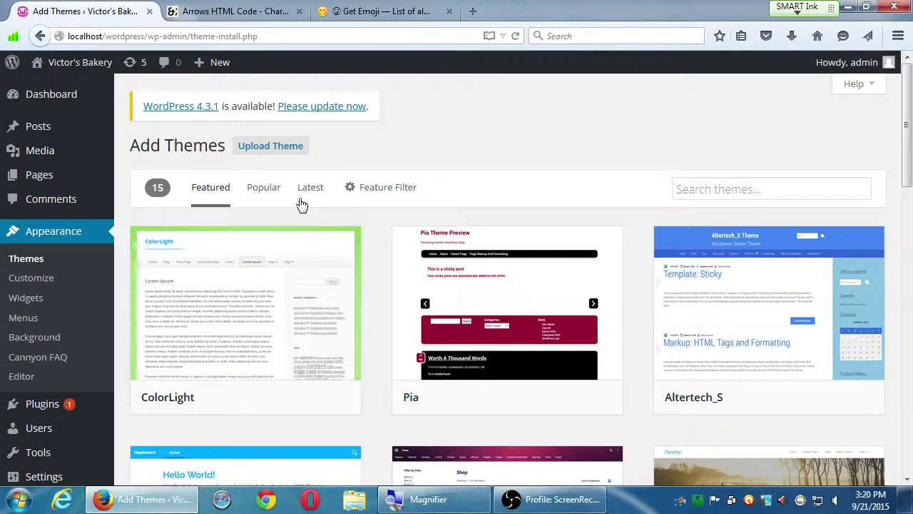
click(312, 202)
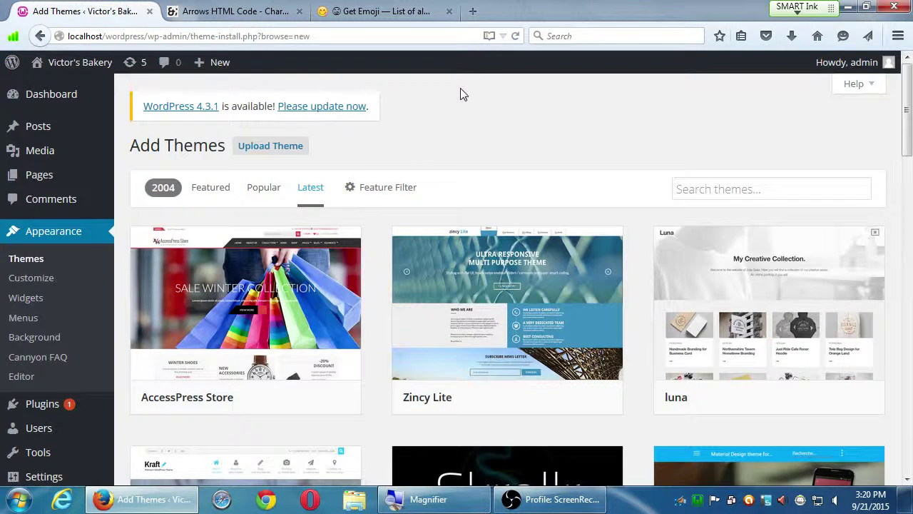
Search the available themes for "fashion" and look over the matching designs.
click(720, 188)
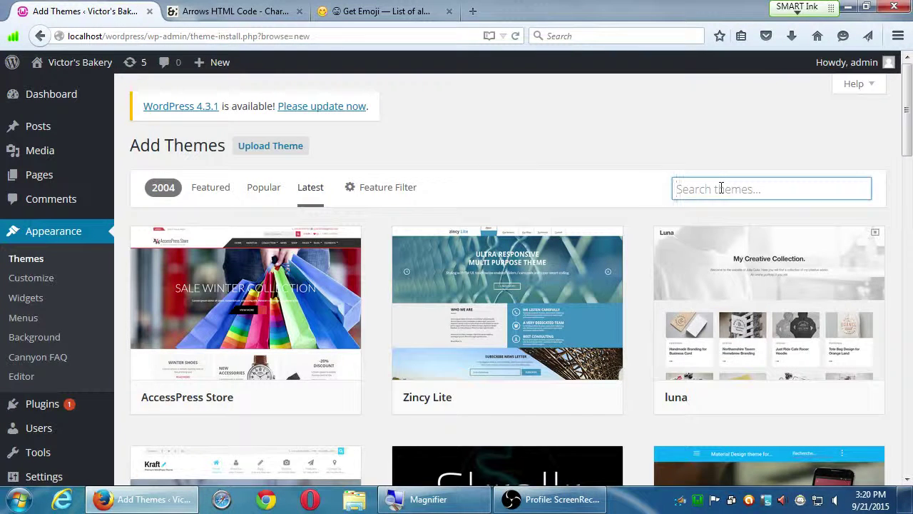
text(fashion)
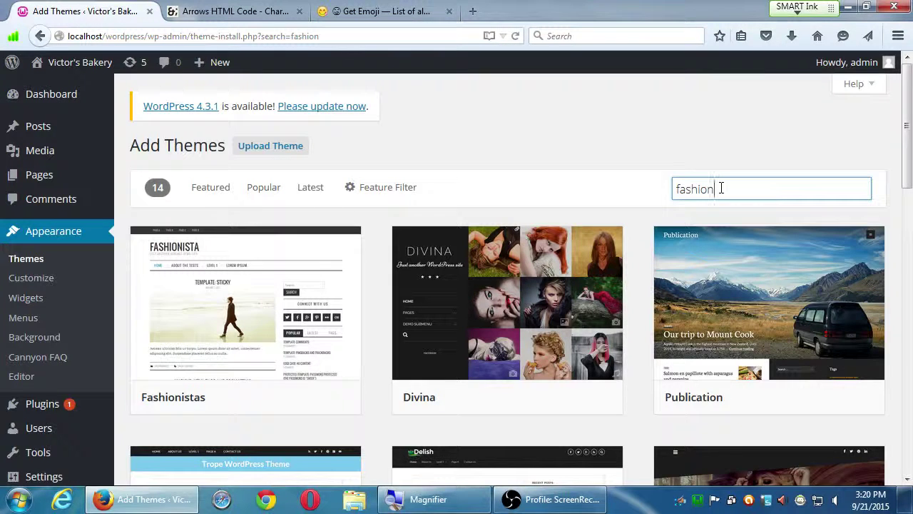
scroll(432, 261, down, 2)
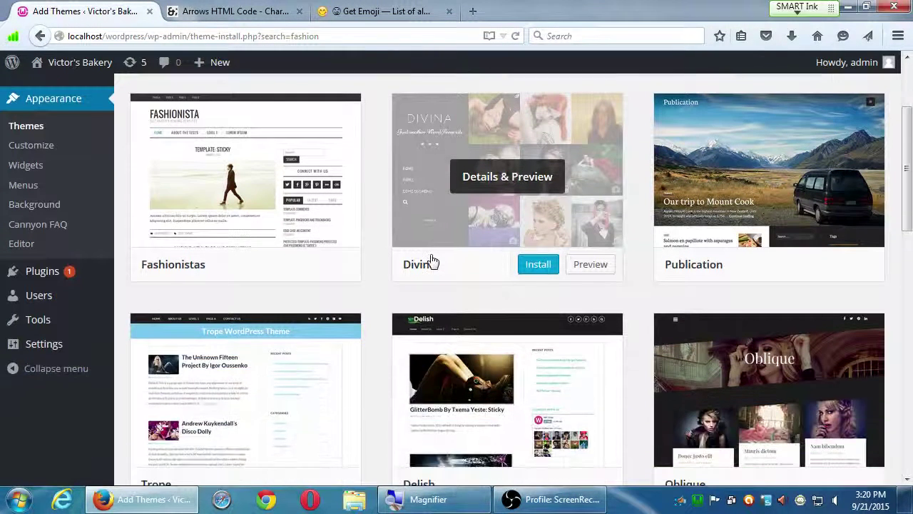
scroll(432, 266, down, 3)
scroll(570, 278, up, 2)
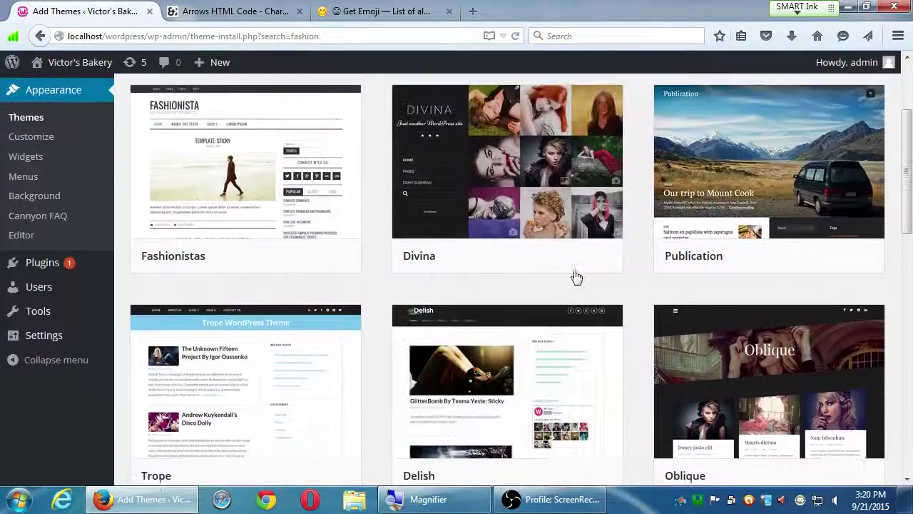
scroll(620, 325, down, 1)
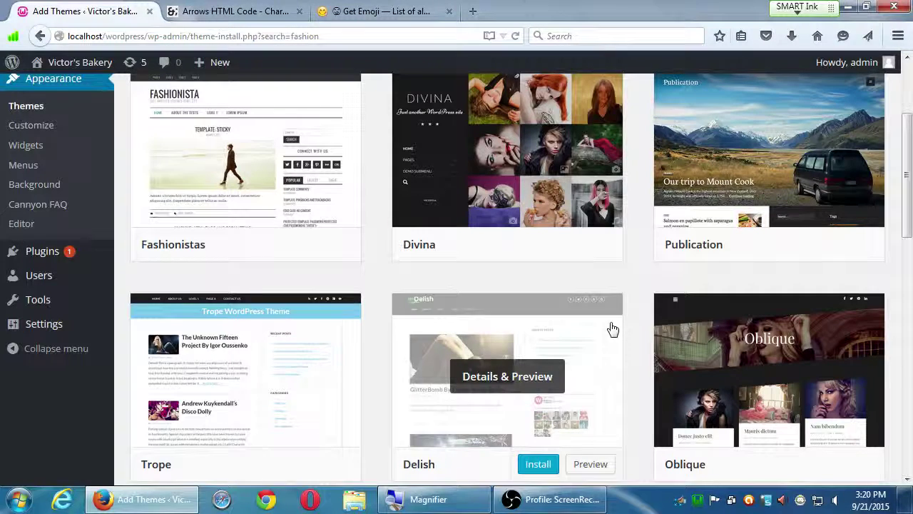
scroll(612, 328, up, 3)
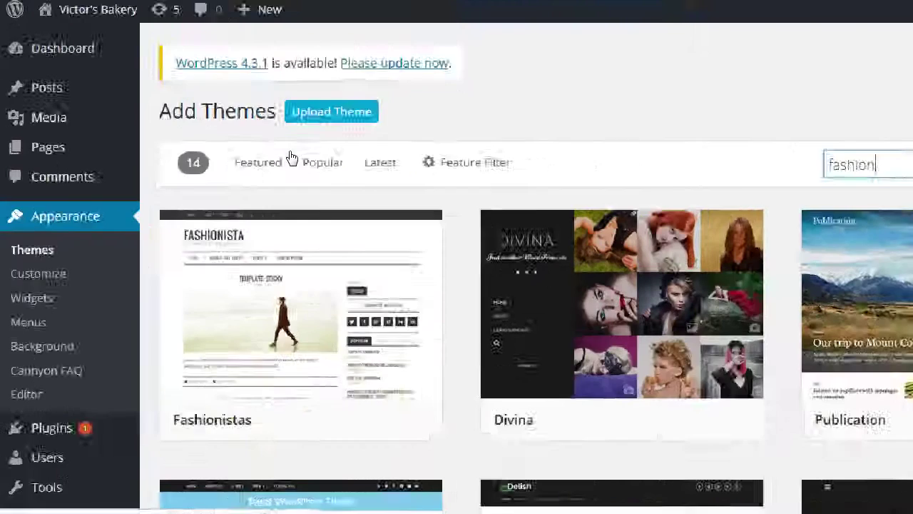
In a new browser tab, open bing.com and search for "top fashion wordpress themes 2015".
key(ctrl+t)
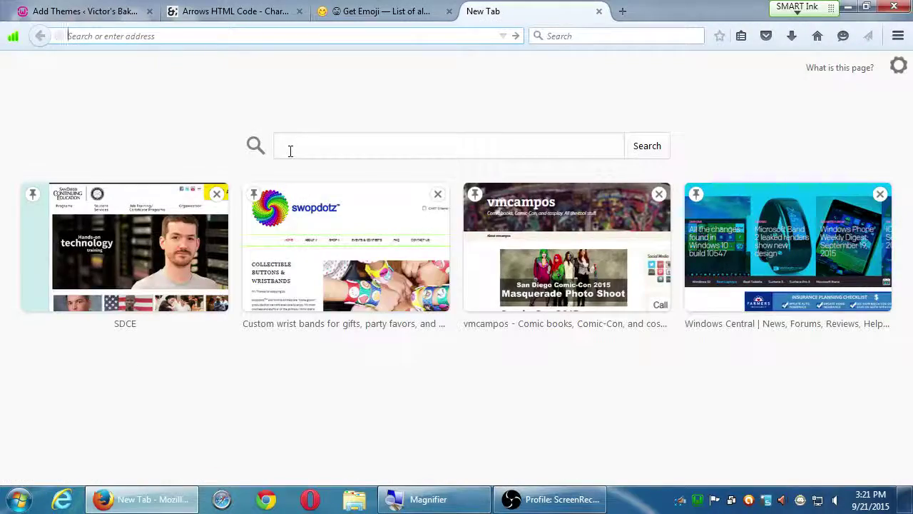
text(bing.com)
key(Return)
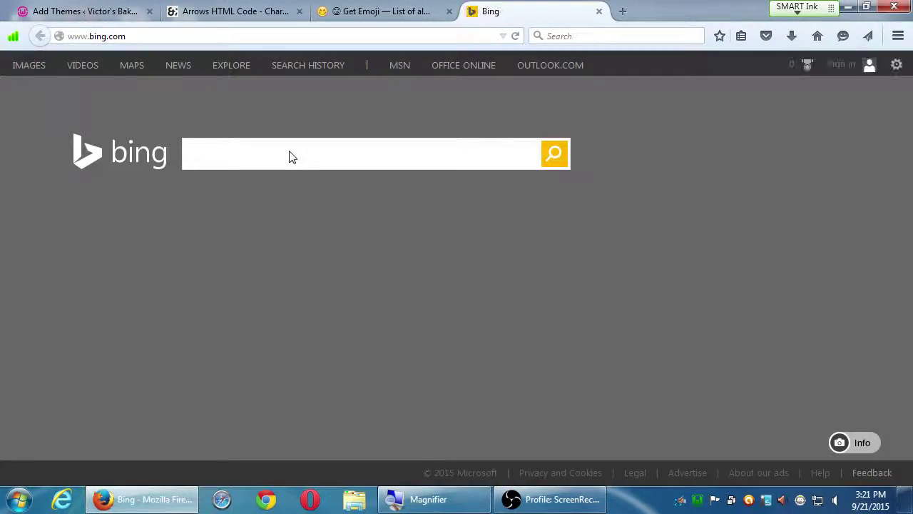
text(fop f)
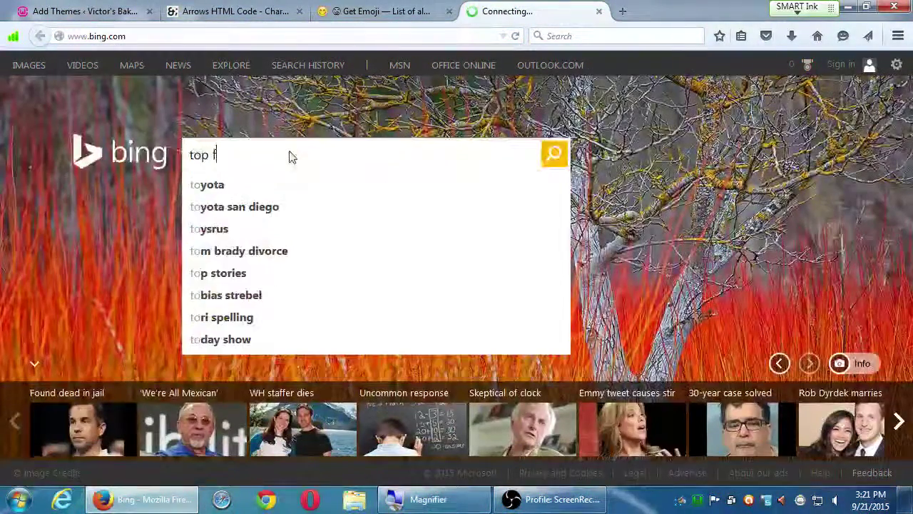
text(ashion wordpre)
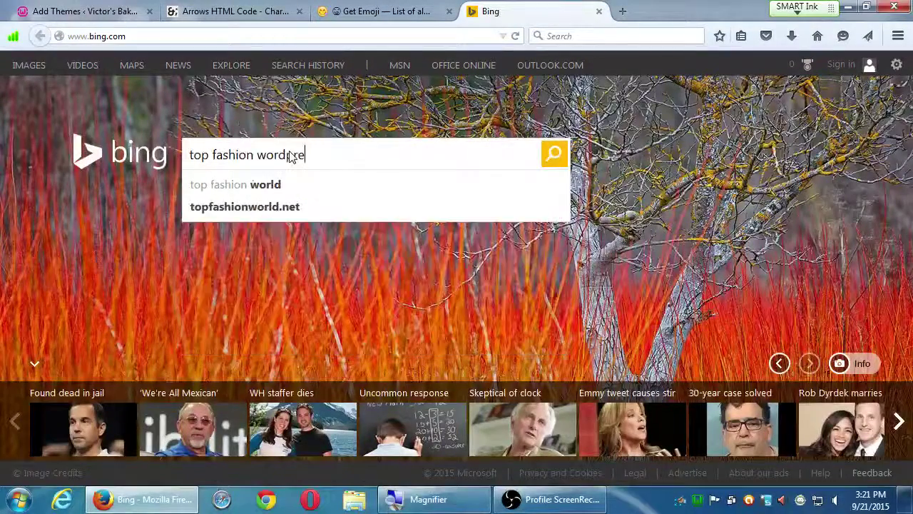
text(ss themes 2015)
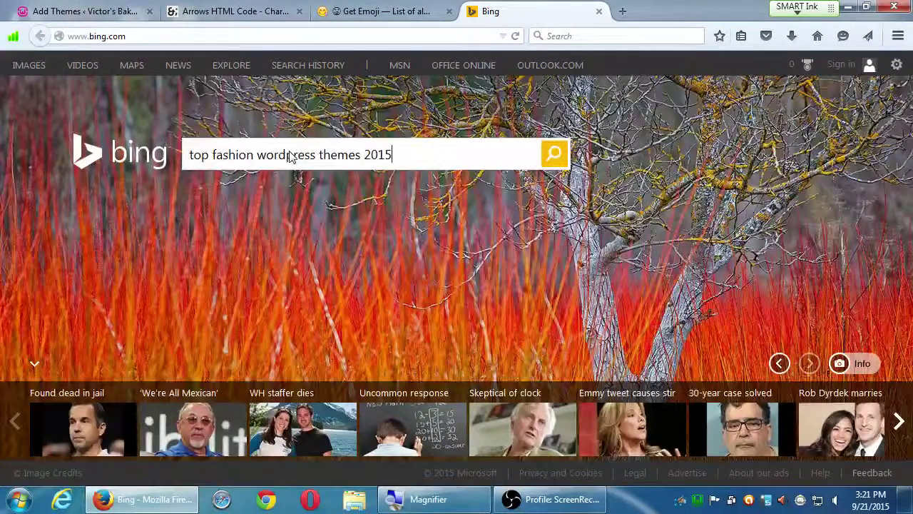
key(Return)
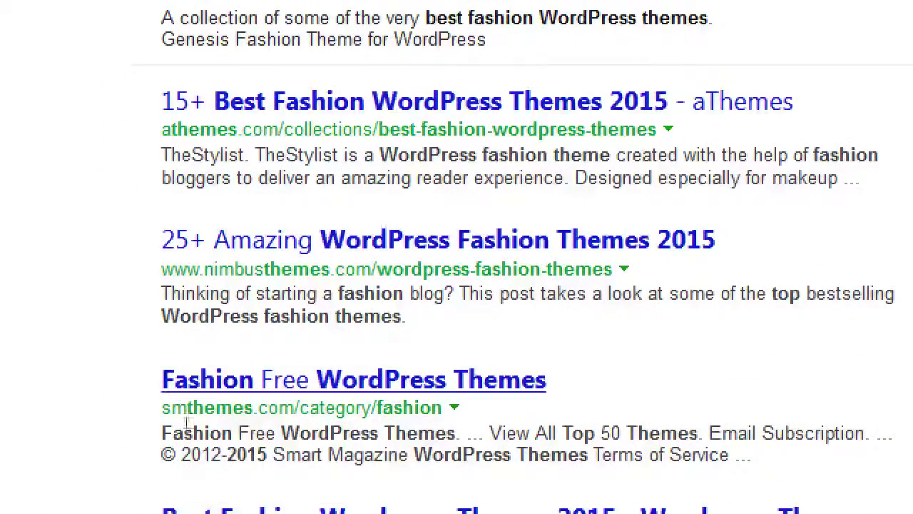
Review the search results, open the aThemes collection of best fashion WordPress themes for 2015 and read its TheStylist entry.
scroll(161, 419, down, 3)
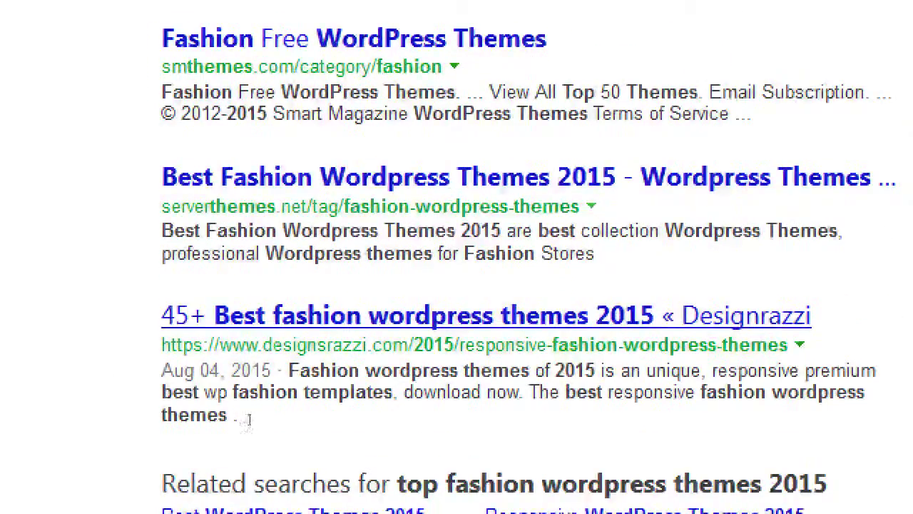
scroll(235, 415, up, 3)
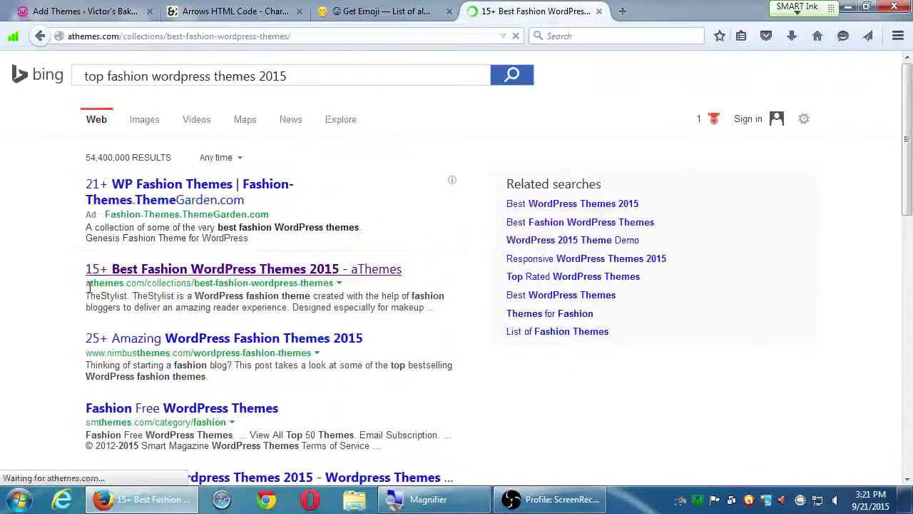
scroll(355, 315, down, 10)
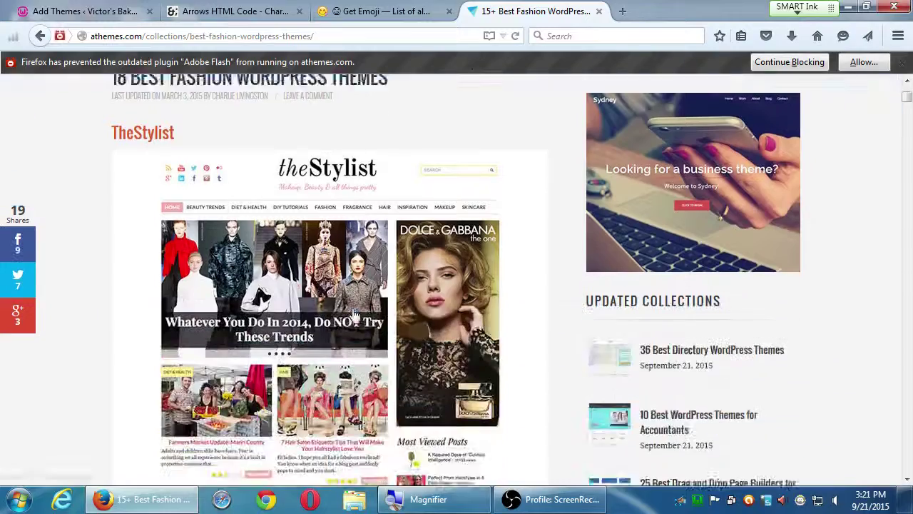
scroll(354, 314, down, 3)
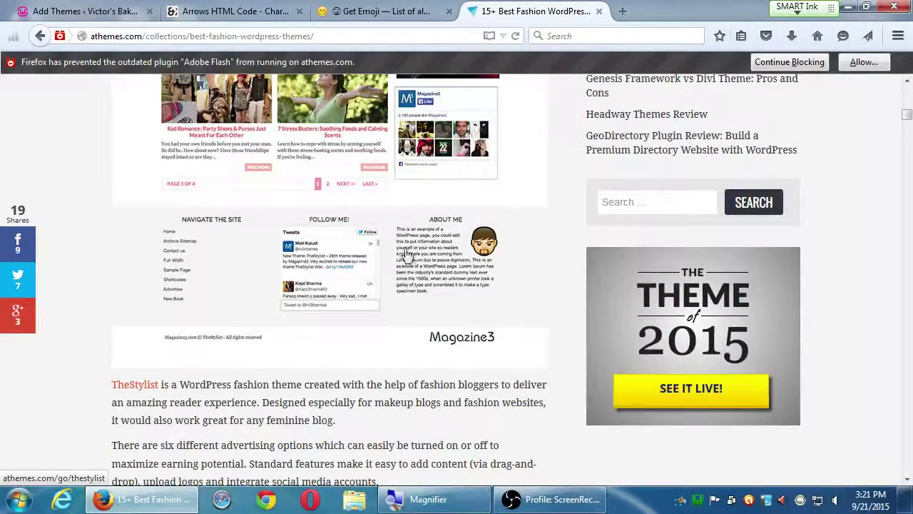
scroll(337, 237, down, 3)
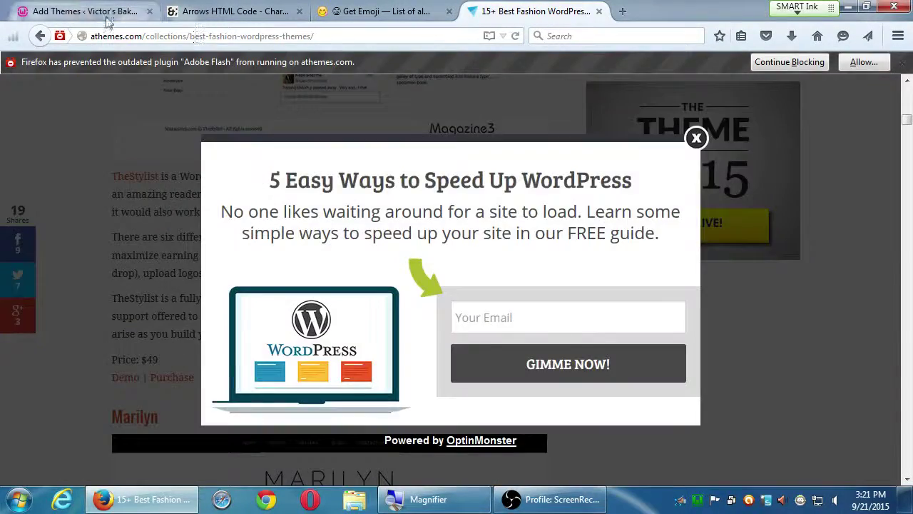
Return to the Add Themes page of the bakery site and look further through the fashion themes.
click(98, 11)
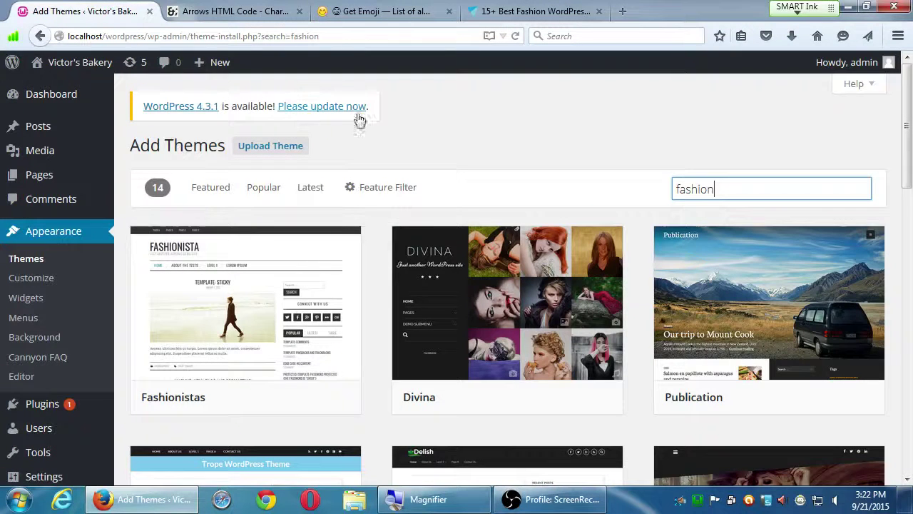
click(530, 129)
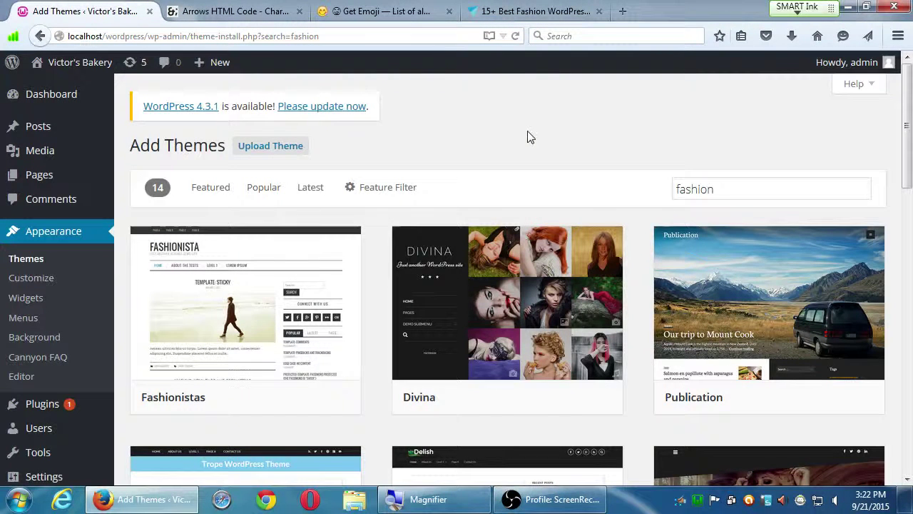
mouse_move(324, 285)
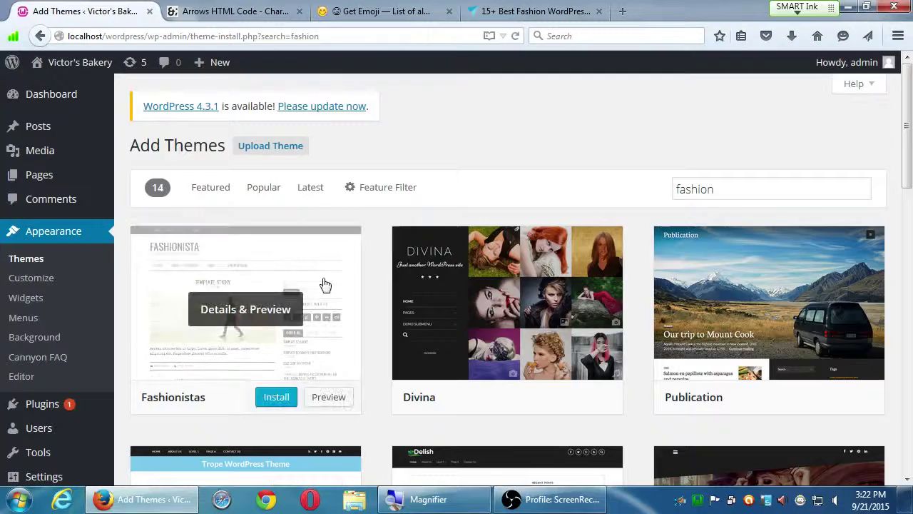
scroll(421, 300, down, 5)
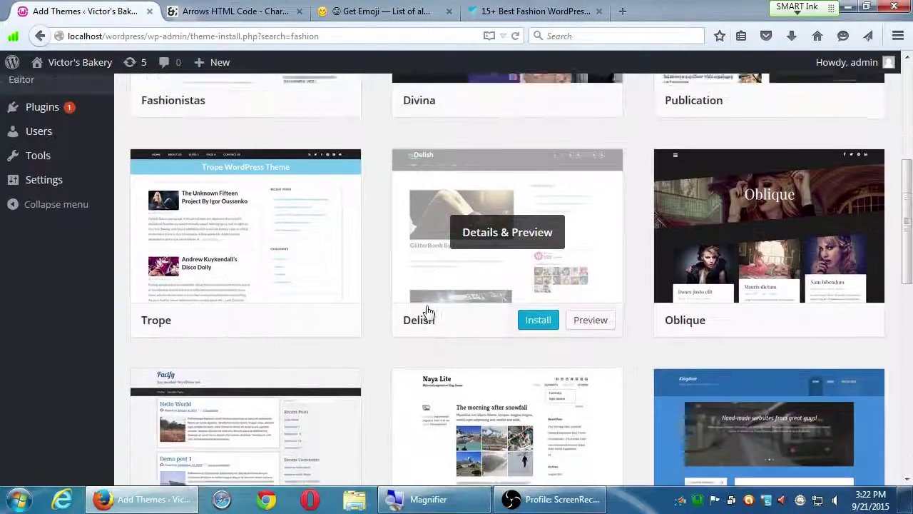
Open the theme code editor, read through Cannyon's style.css stylesheet and view its main.php template.
scroll(426, 312, up, 5)
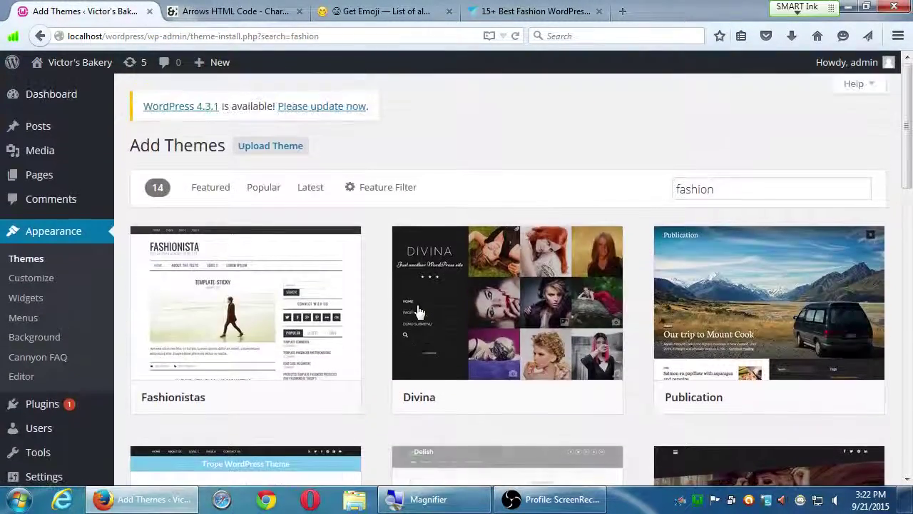
scroll(388, 314, down, 2)
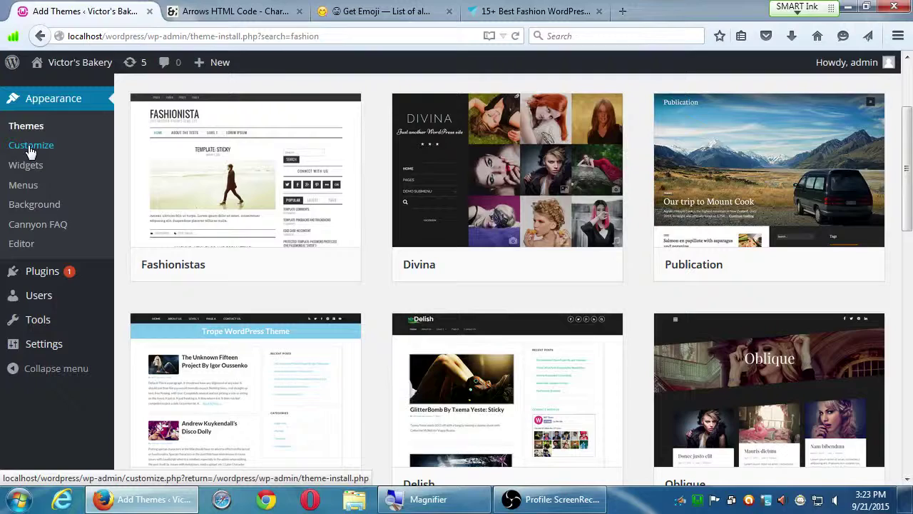
scroll(214, 264, up, 1)
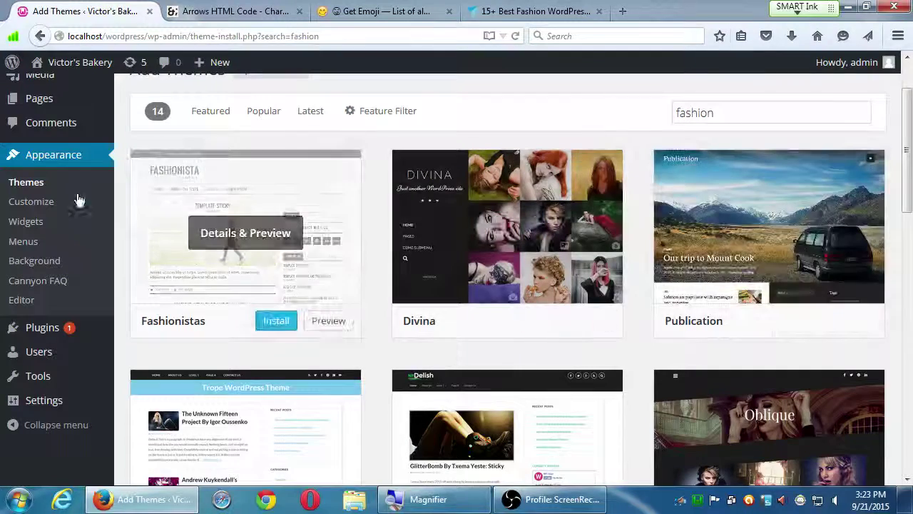
click(22, 301)
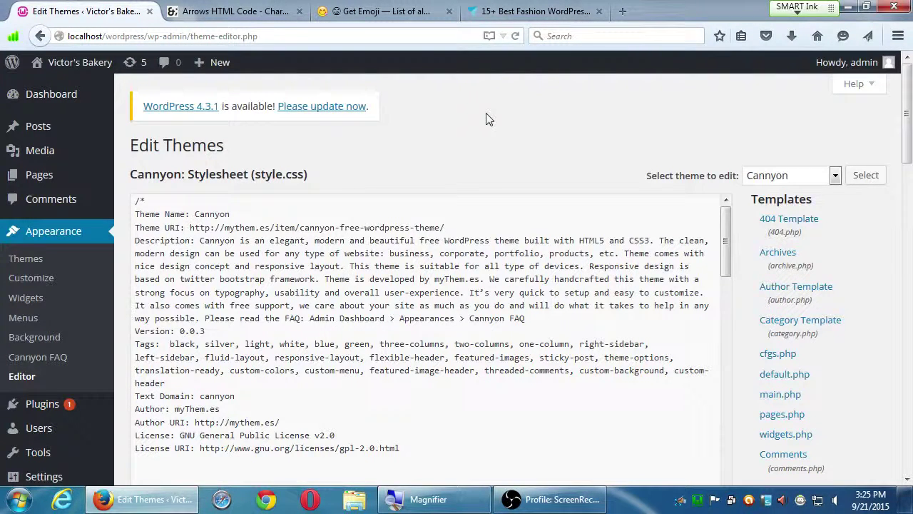
scroll(621, 342, down, 4)
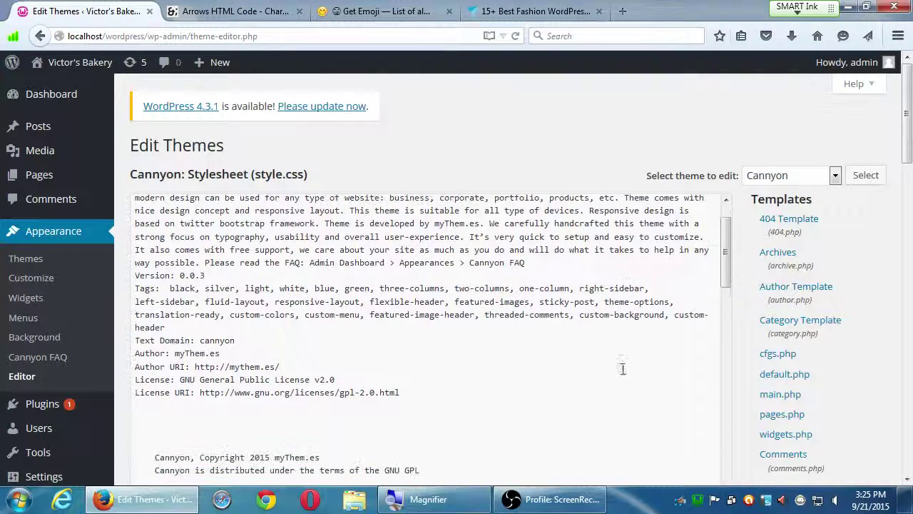
scroll(601, 387, down, 2)
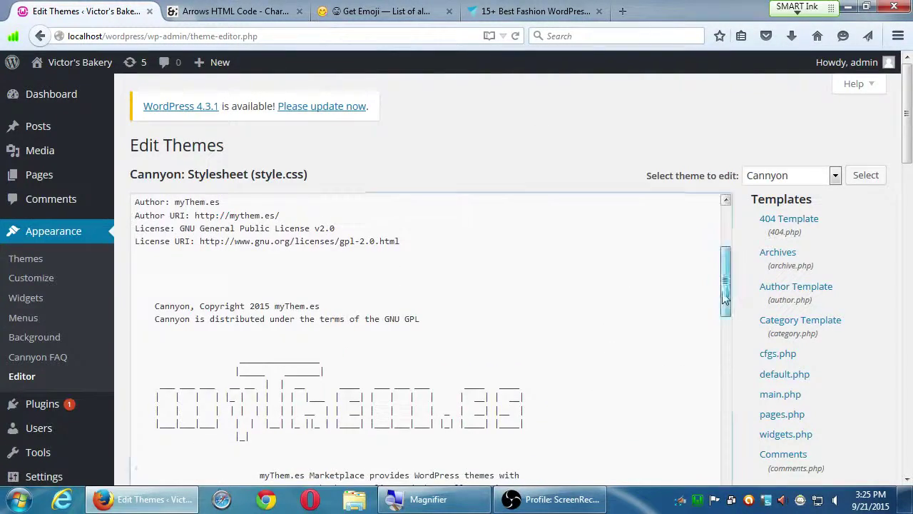
drag(723, 295, 723, 392)
scroll(766, 397, down, 3)
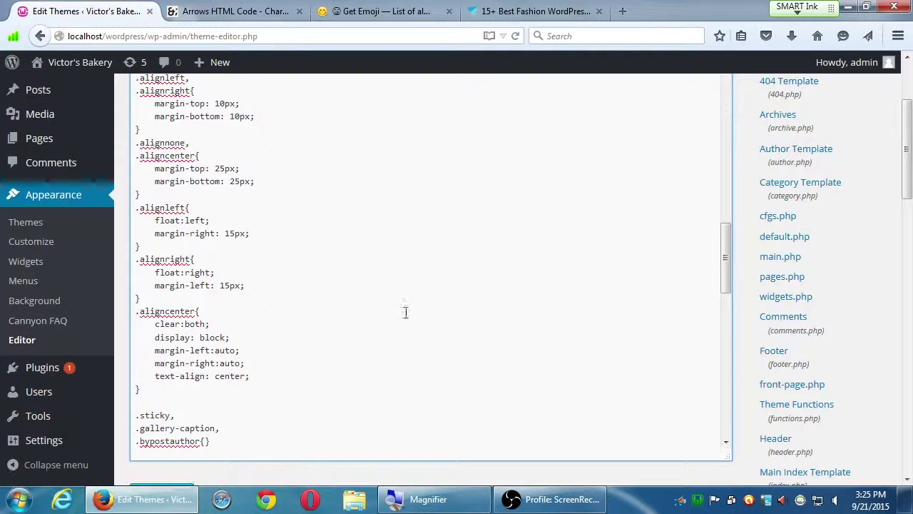
click(781, 257)
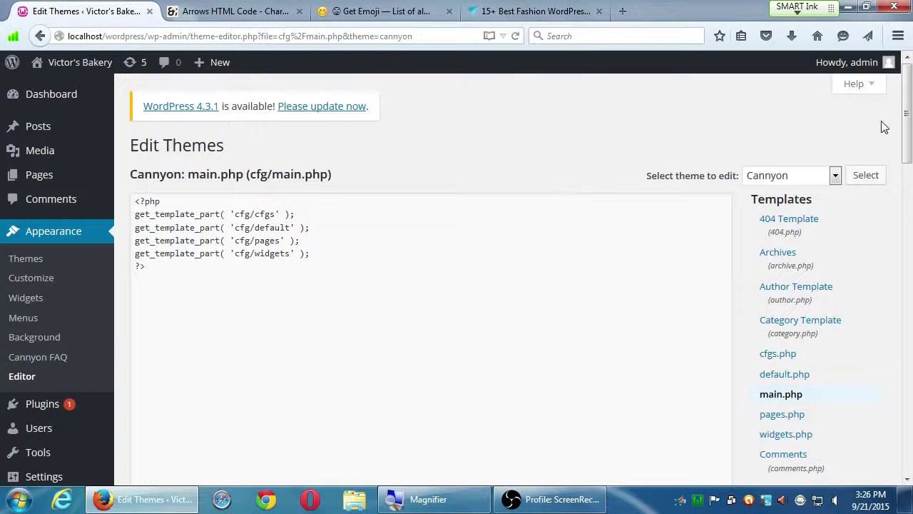
Switch to the aThemes fashion collection, dismiss the newsletter popup and read on through the Marilyn entry.
click(535, 11)
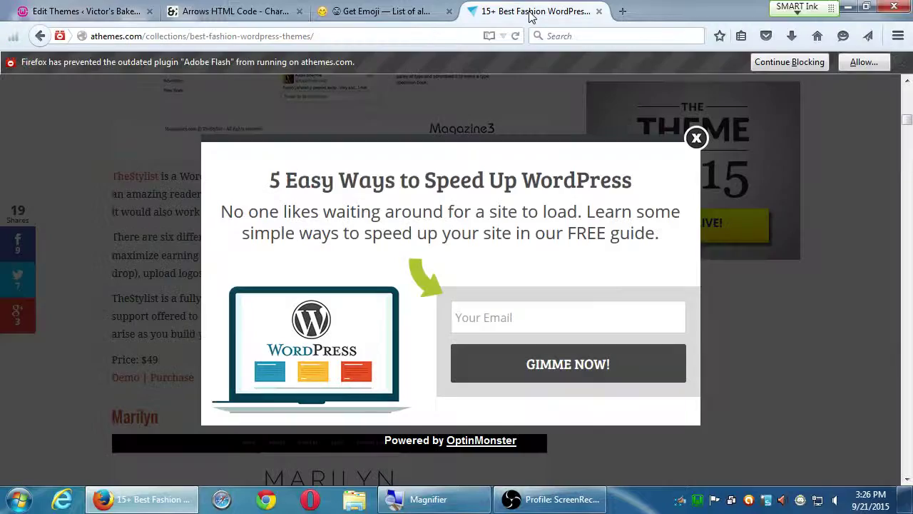
click(697, 138)
scroll(613, 408, down, 4)
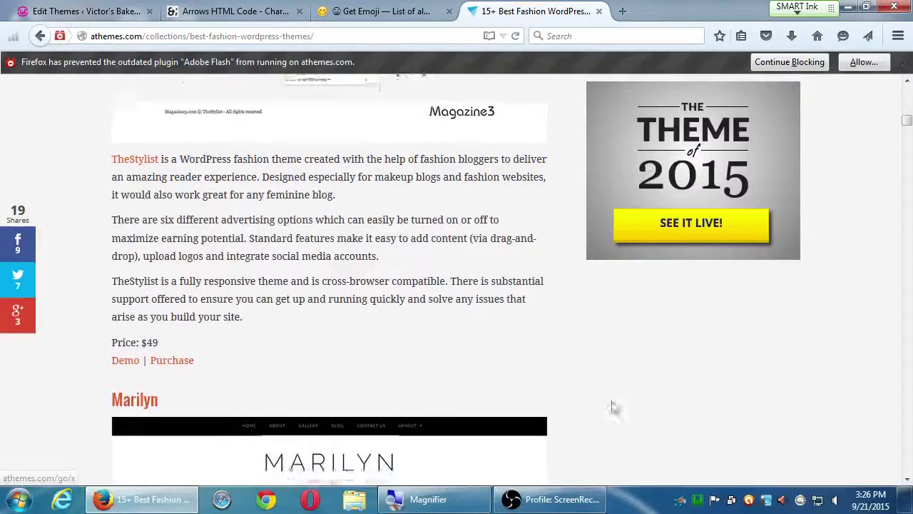
scroll(614, 408, down, 3)
Return to the bakery site's installed themes page and close the arrow codes, emoji and aThemes browser tabs.
click(86, 11)
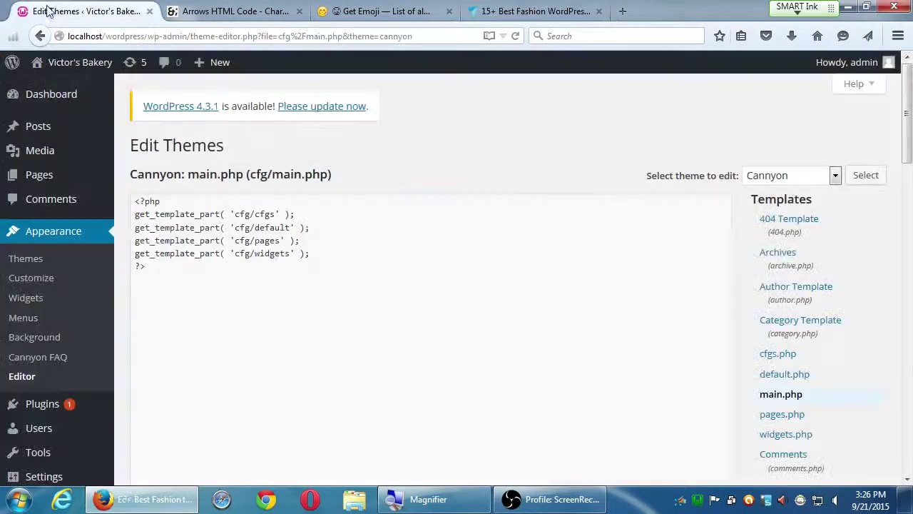
click(29, 261)
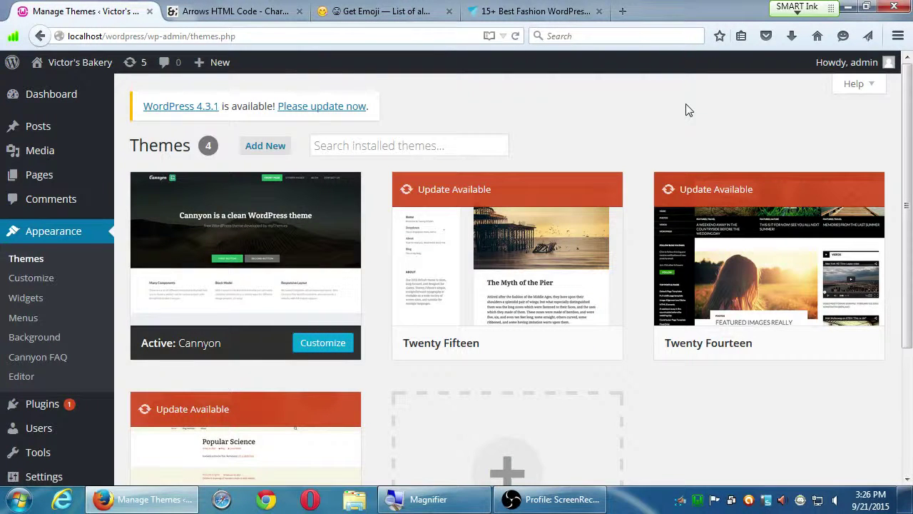
click(250, 13)
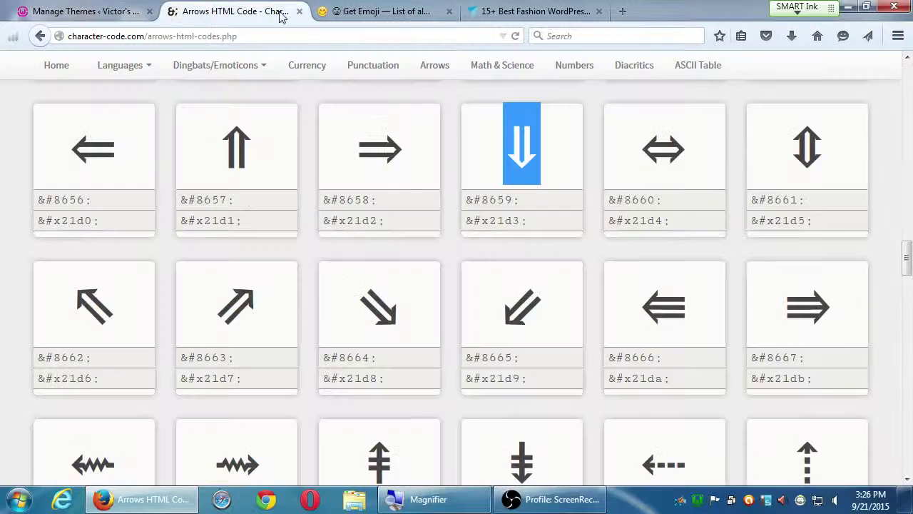
click(298, 12)
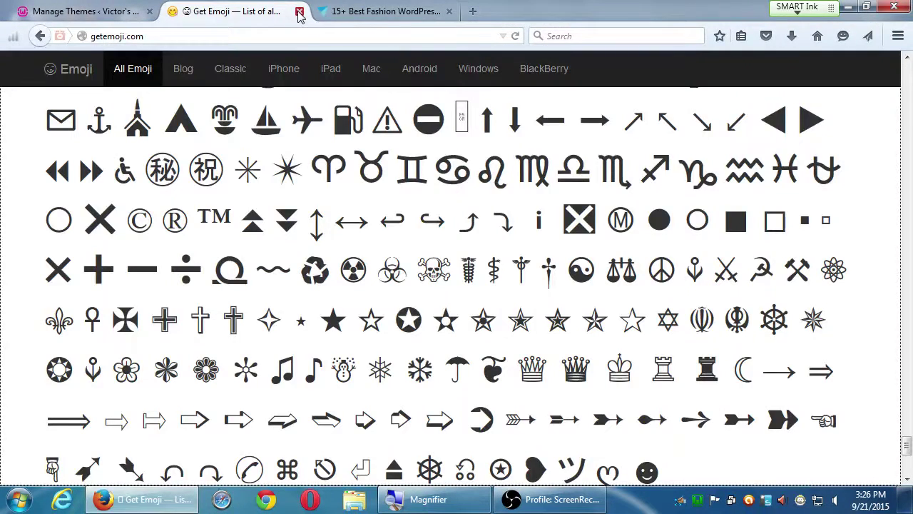
click(299, 12)
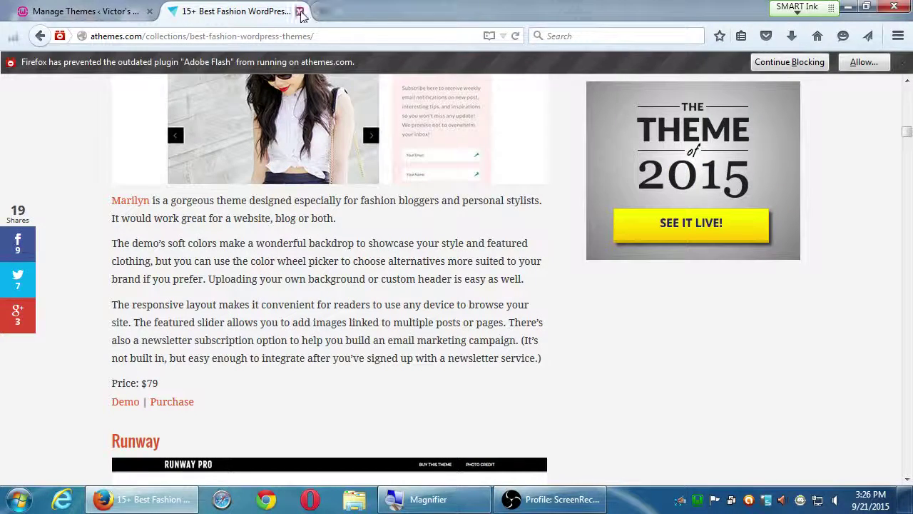
click(299, 12)
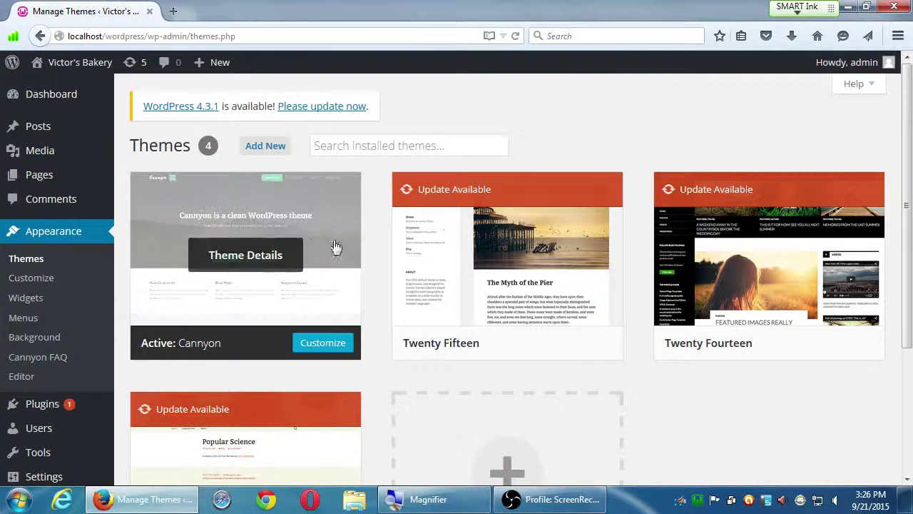
View the details of the installed Twenty Thirteen theme with its Delete option, and close them without deleting it.
scroll(510, 356, down, 2)
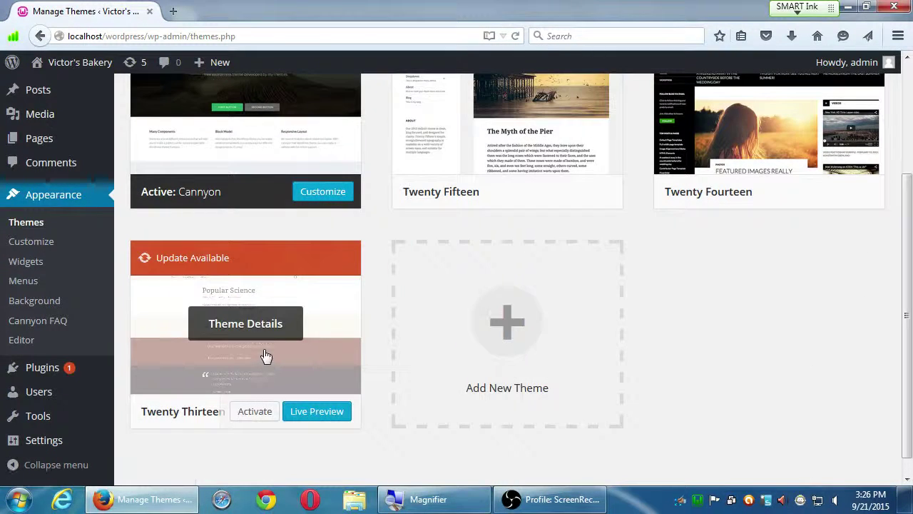
click(231, 325)
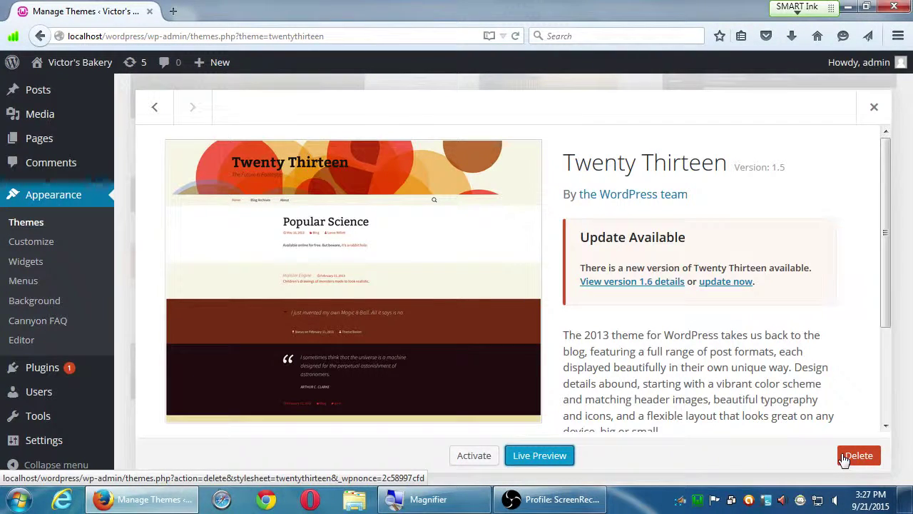
key(Escape)
scroll(838, 459, up, 3)
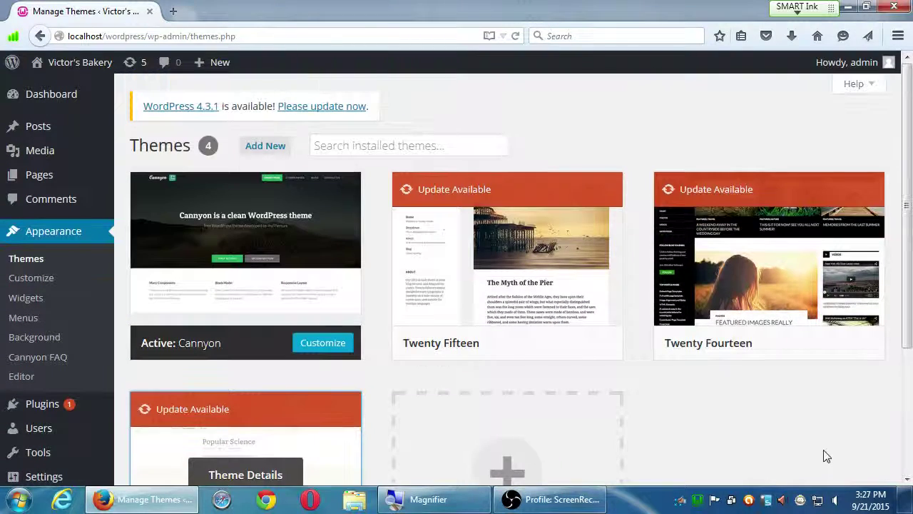
scroll(827, 454, down, 1)
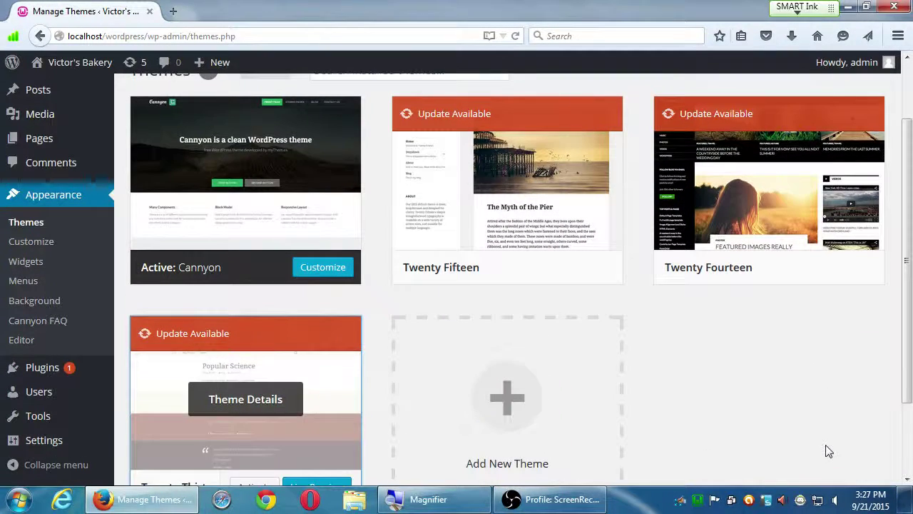
scroll(826, 451, up, 2)
scroll(827, 451, down, 1)
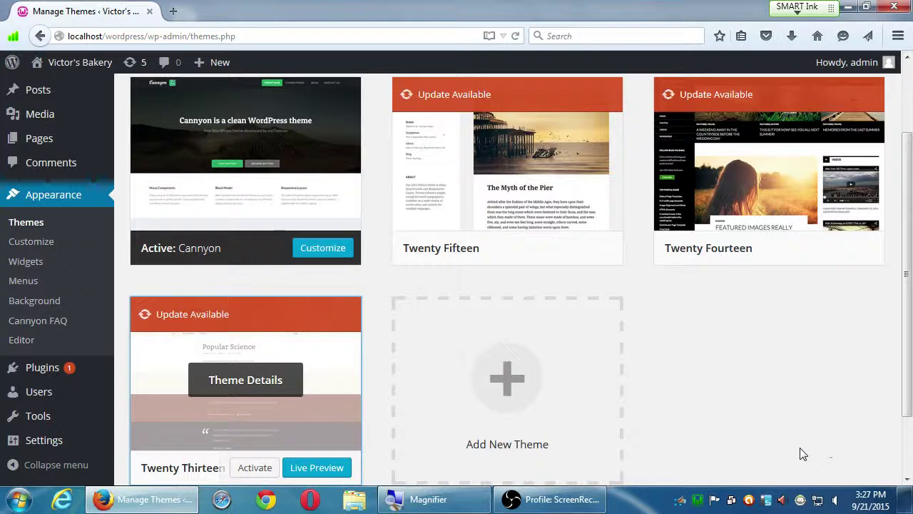
scroll(801, 452, up, 1)
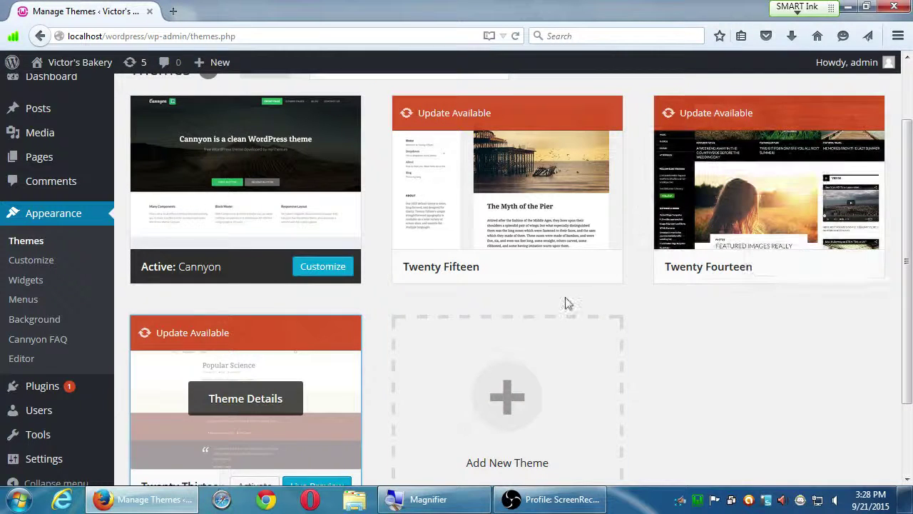
Reopen the Twenty Thirteen theme's details, close them and look over the installed themes once more.
scroll(194, 434, down, 3)
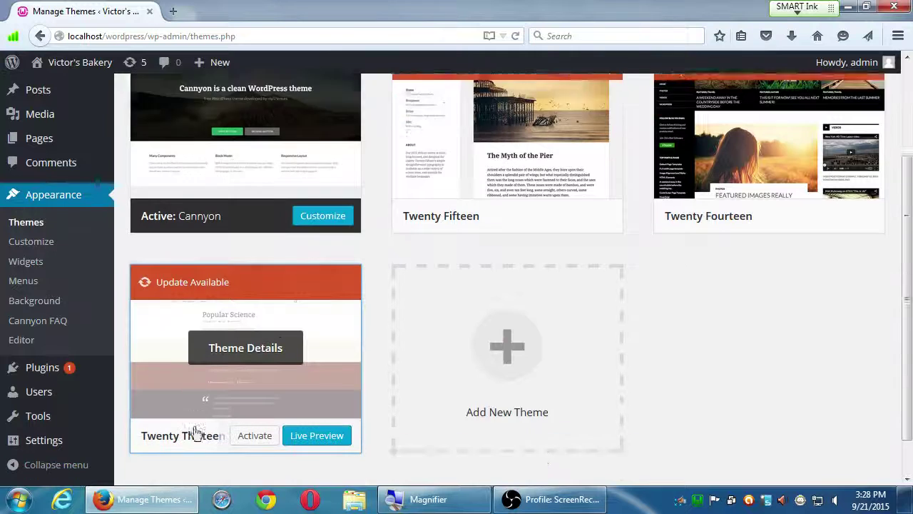
click(259, 306)
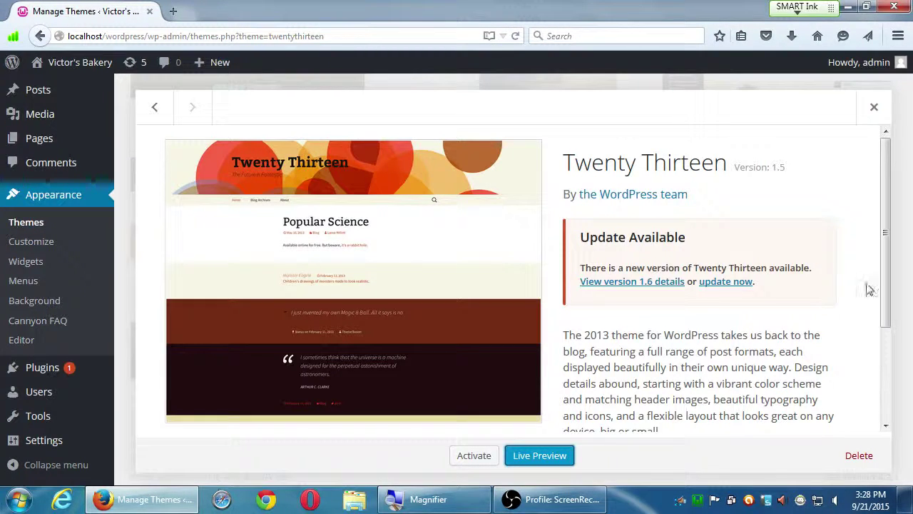
click(876, 110)
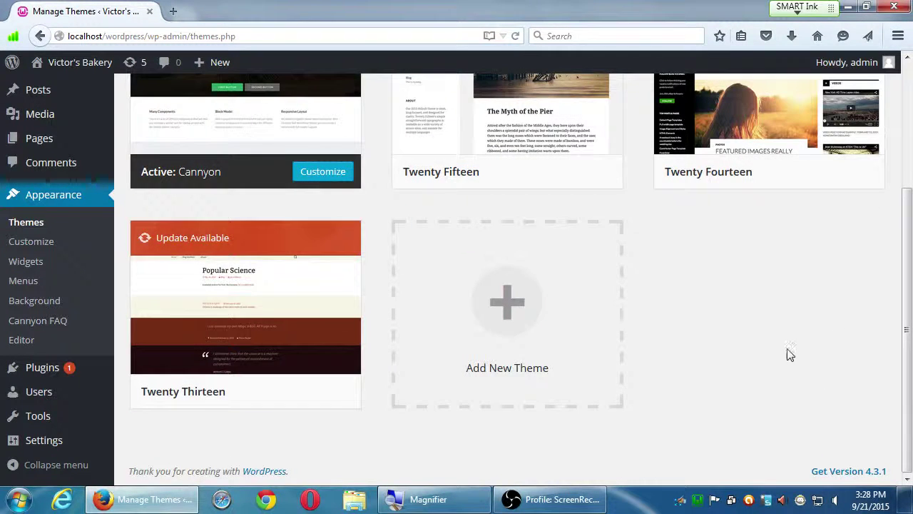
scroll(784, 392, up, 3)
scroll(776, 396, up, 1)
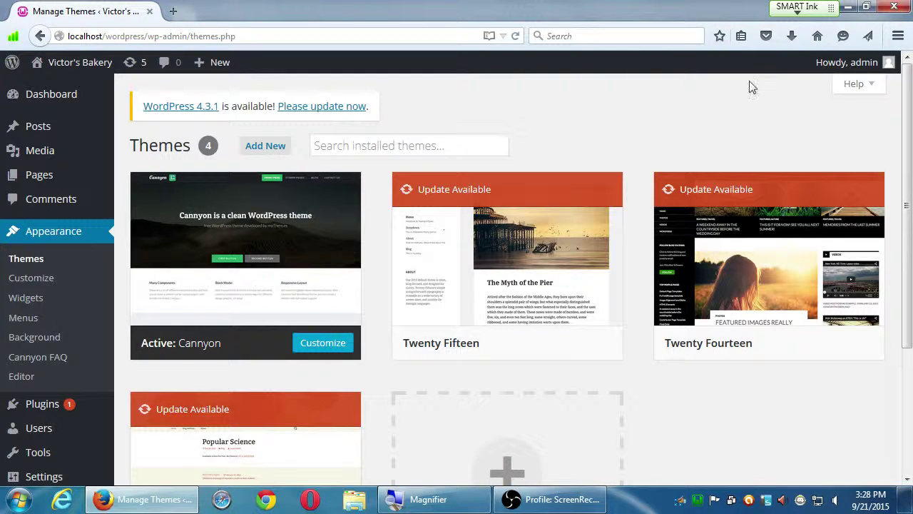
scroll(729, 133, down, 3)
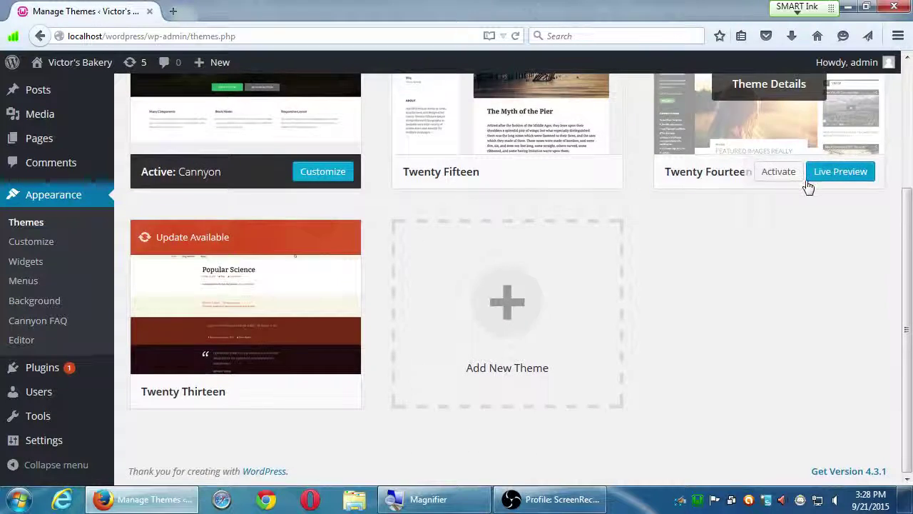
scroll(805, 184, up, 3)
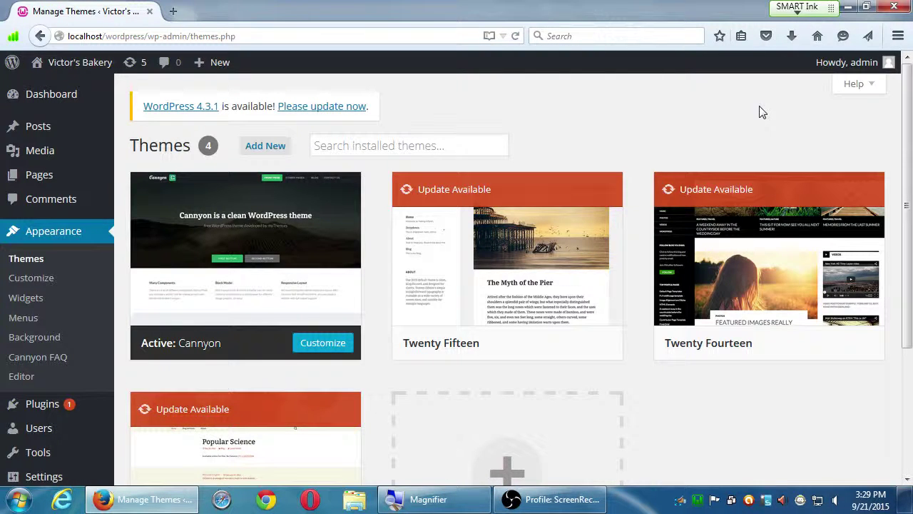
From the desktop, browse in Windows Explorer to the eComm I course folder on the classroom data (Z:) network drive.
key(super+d)
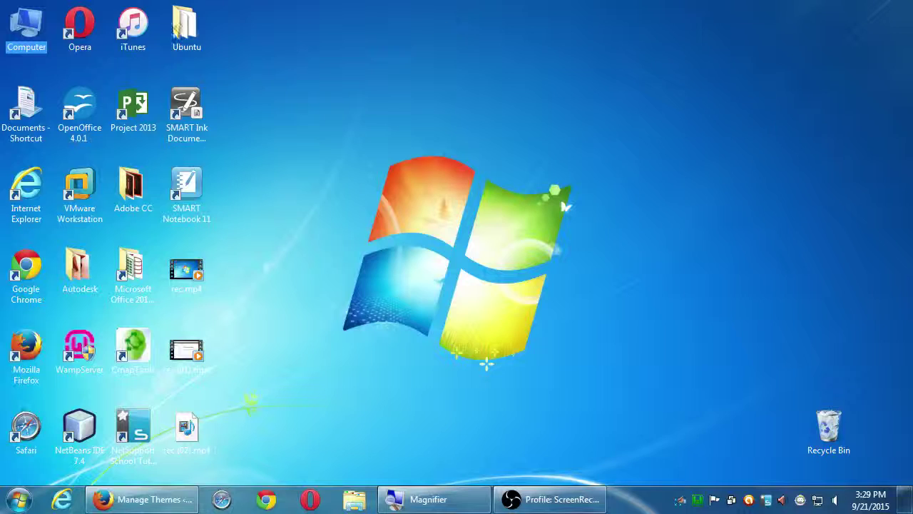
double_click(30, 32)
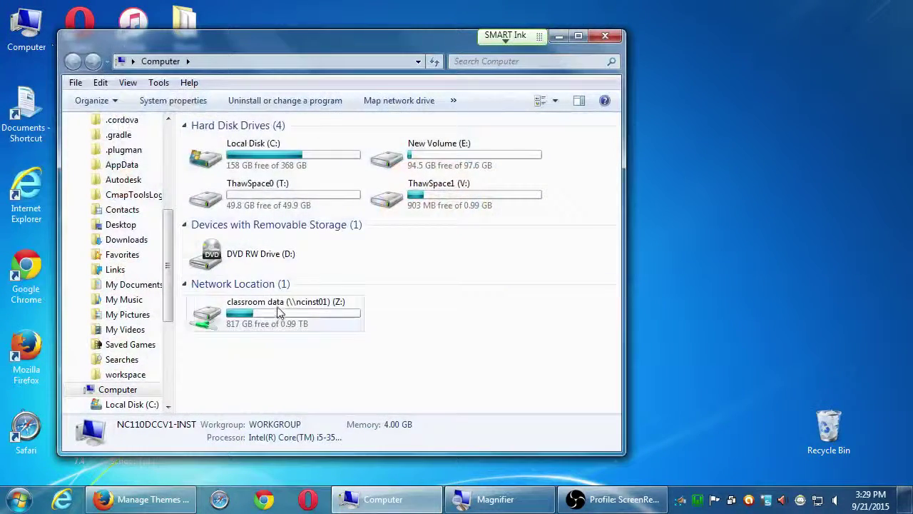
double_click(276, 314)
click(252, 339)
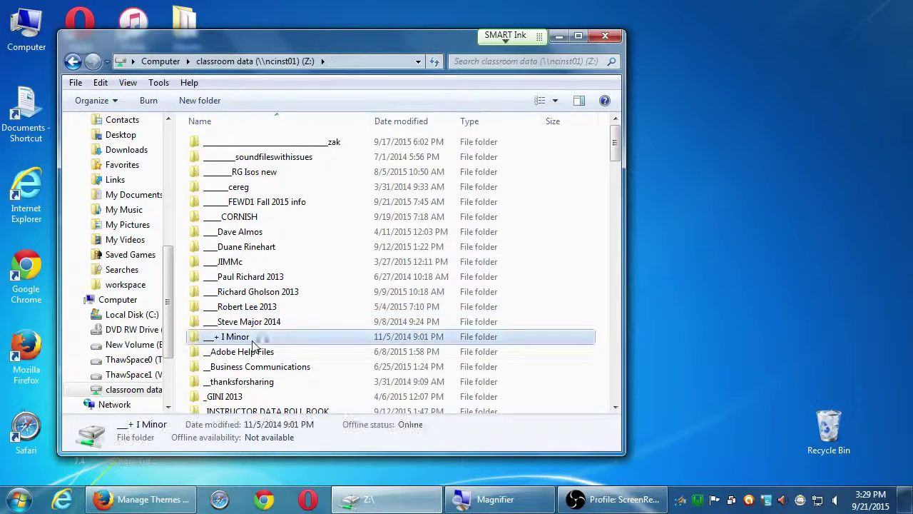
text(c)
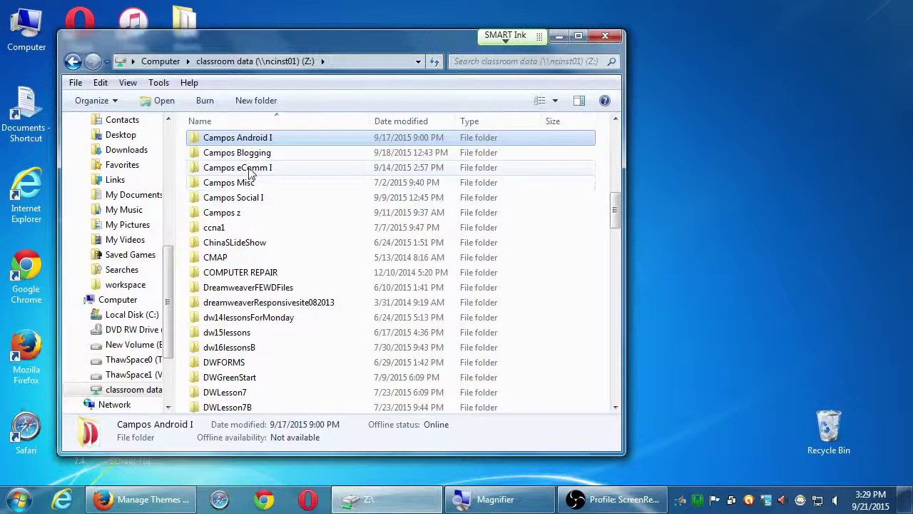
click(249, 168)
double_click(249, 170)
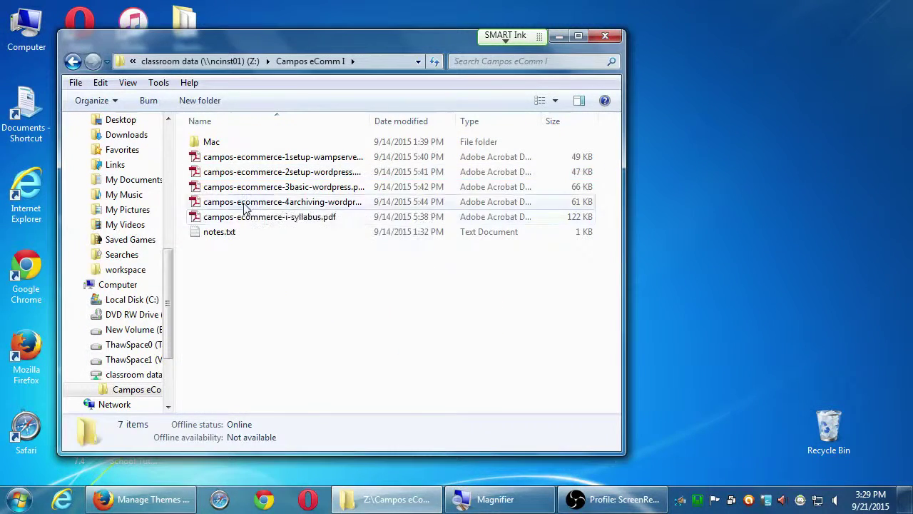
Open the 4archiving-wordpress PDF in Adobe Reader, clear the untagged-document reading dialog and maximize the window.
click(245, 204)
double_click(245, 206)
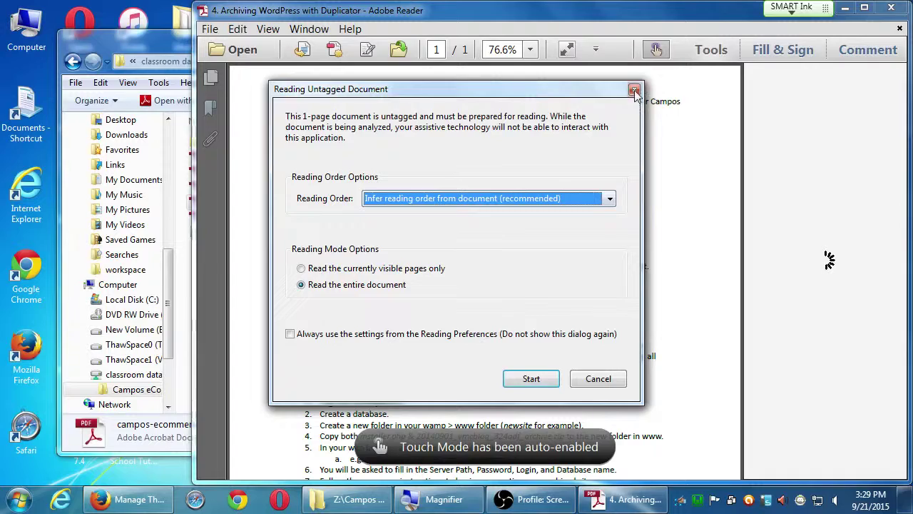
key(Return)
click(864, 7)
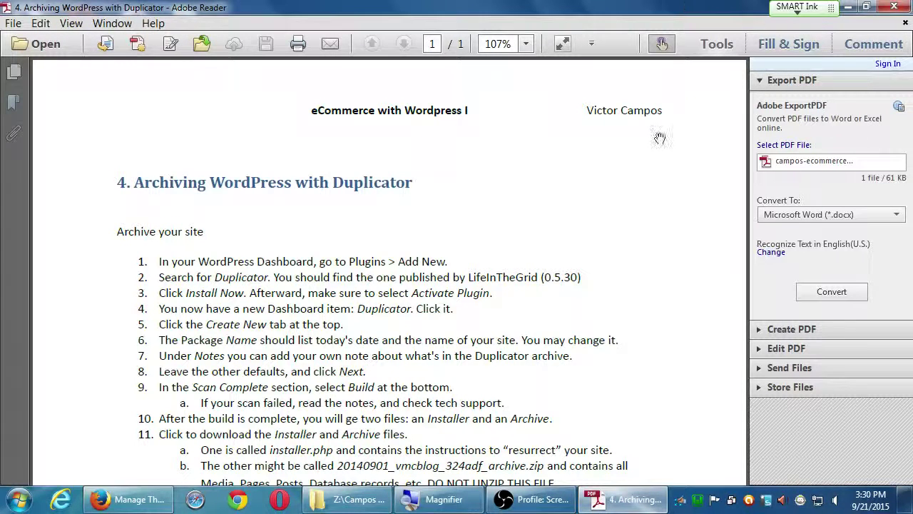
Dock the archiving instructions PDF to the right half of the desktop and zoom its page to 61.4%.
drag(395, 368, 397, 288)
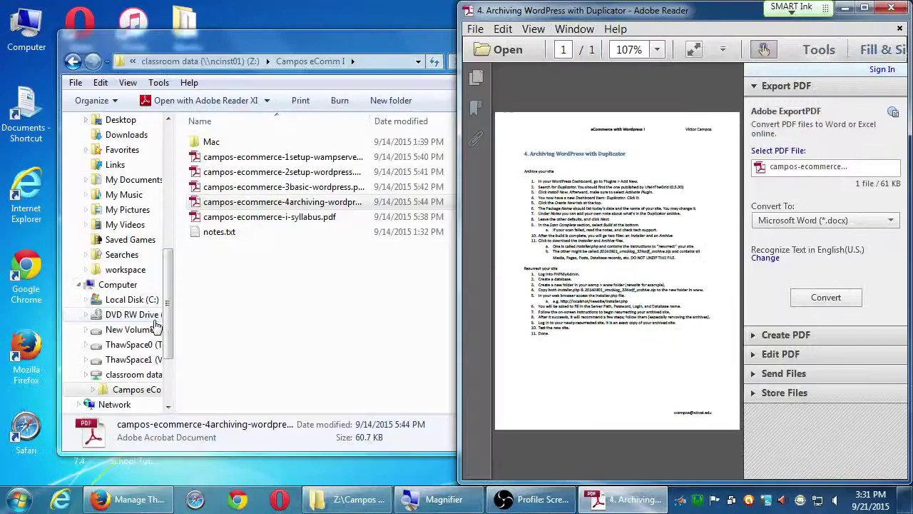
key(super+Right)
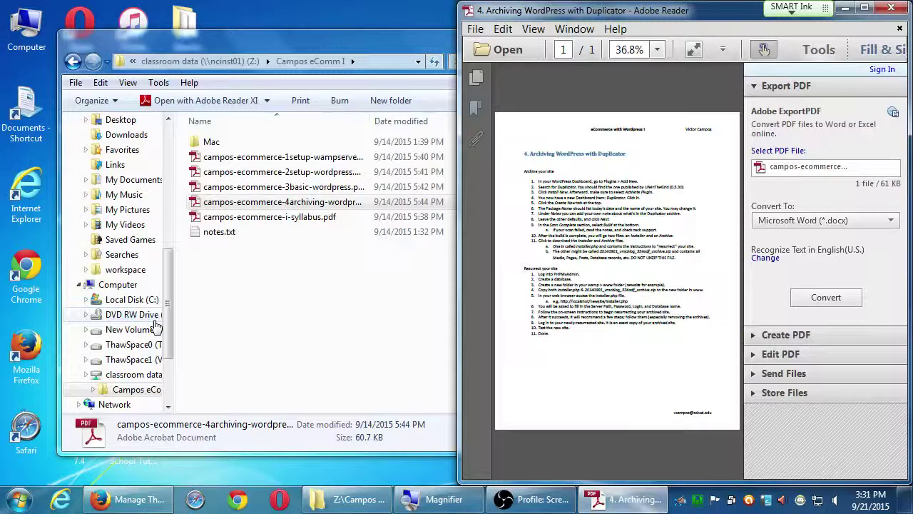
click(813, 51)
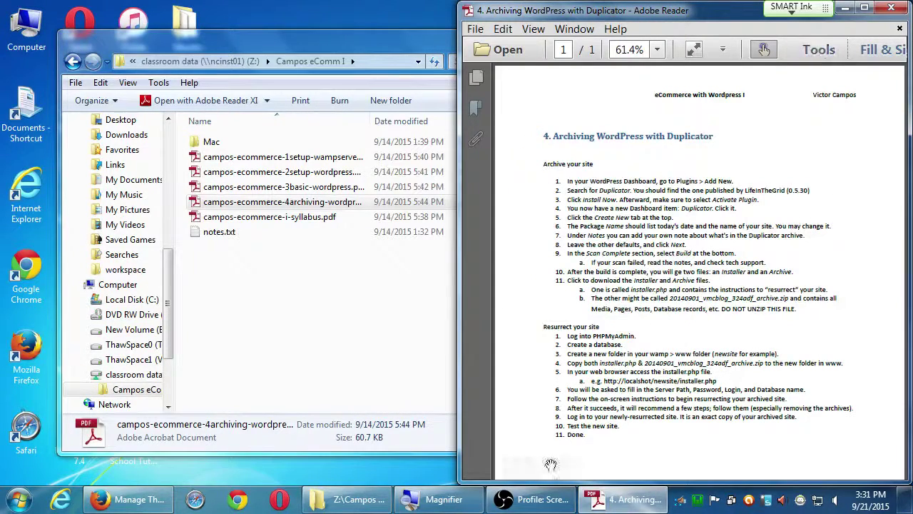
Switch to the WordPress dashboard in Firefox and open the page for adding new plugins.
click(136, 499)
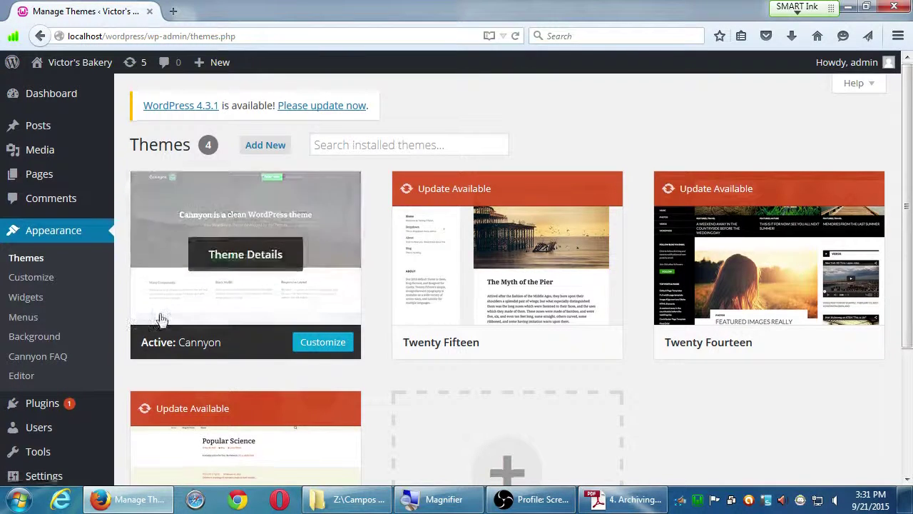
scroll(125, 314, down, 2)
mouse_move(74, 378)
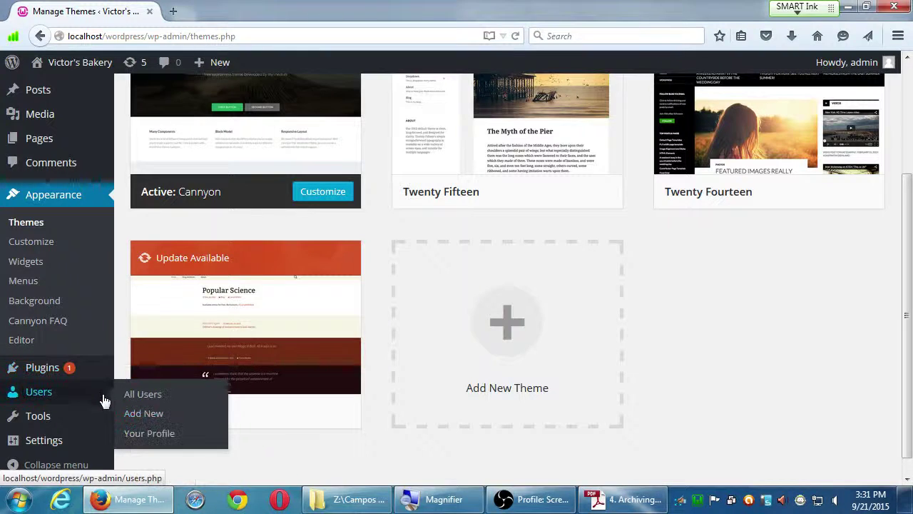
mouse_move(55, 410)
mouse_move(98, 367)
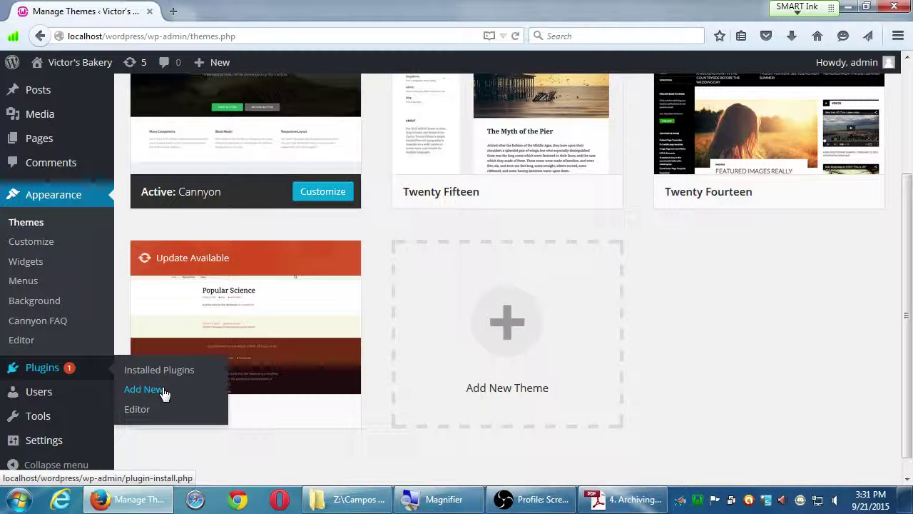
click(164, 391)
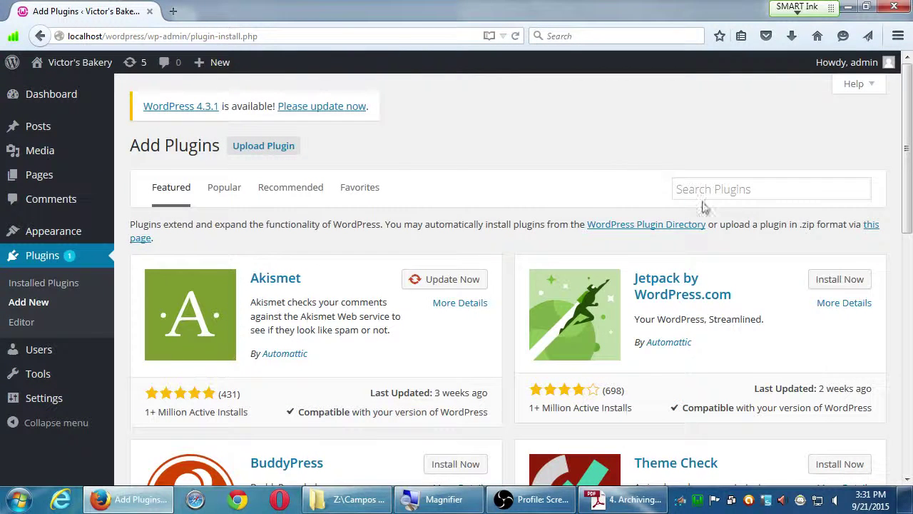
Search the plugin directory for "duplicator".
click(681, 189)
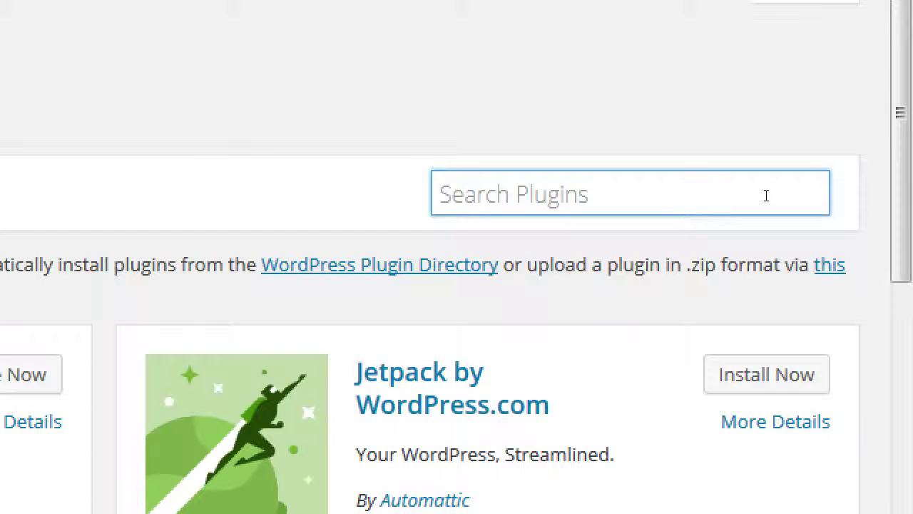
text(duplicator)
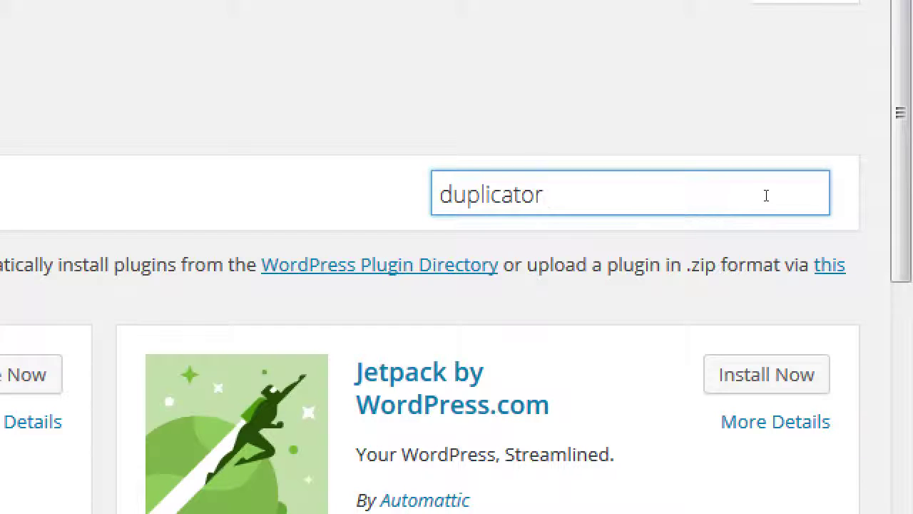
key(Return)
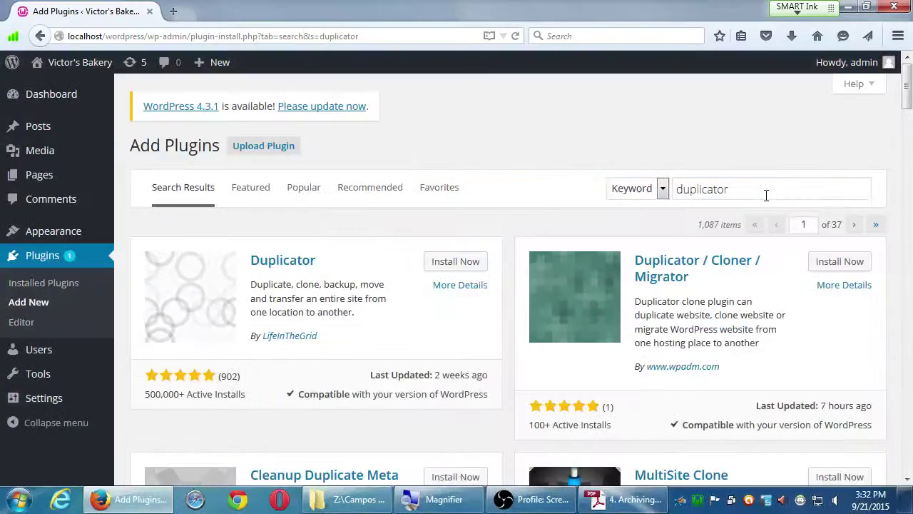
Compare the found plugins by rating, active installs, last update and compatibility, then return to Duplicator by LifeInTheGrid.
scroll(651, 182, down, 3)
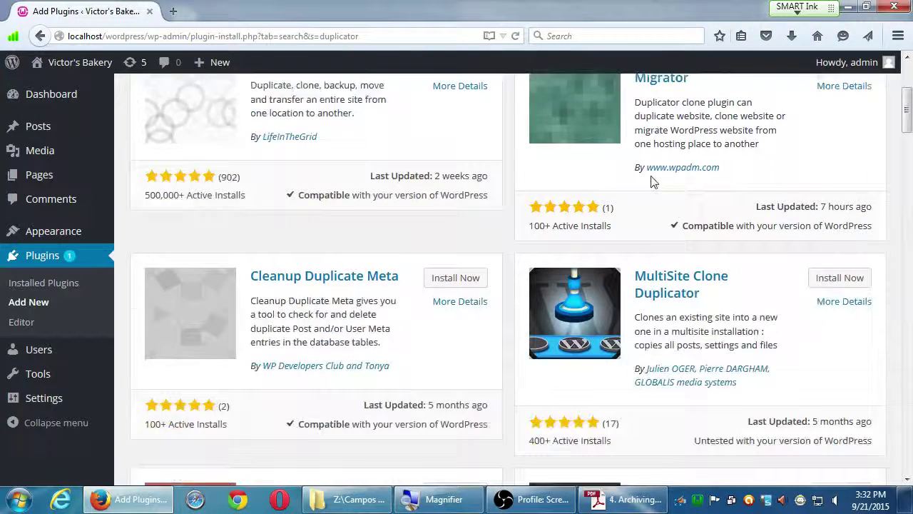
scroll(651, 181, down, 12)
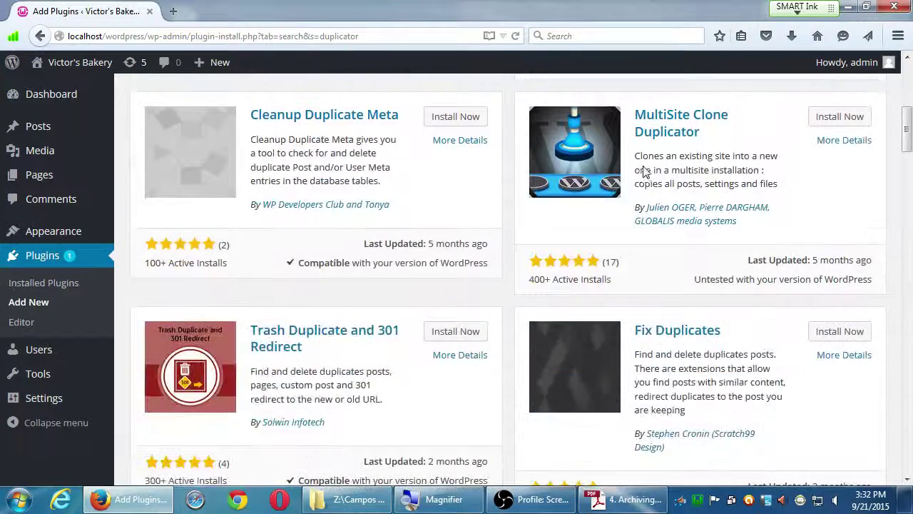
scroll(627, 136, up, 15)
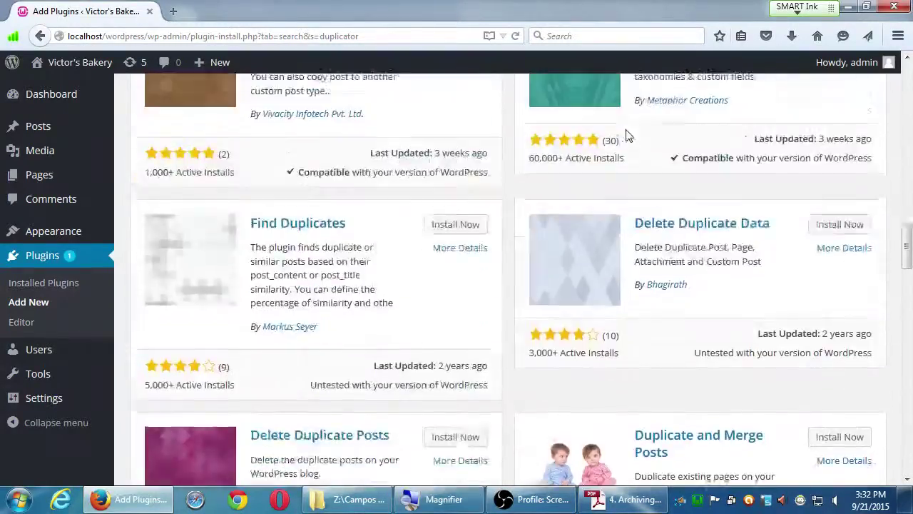
scroll(608, 120, up, 2)
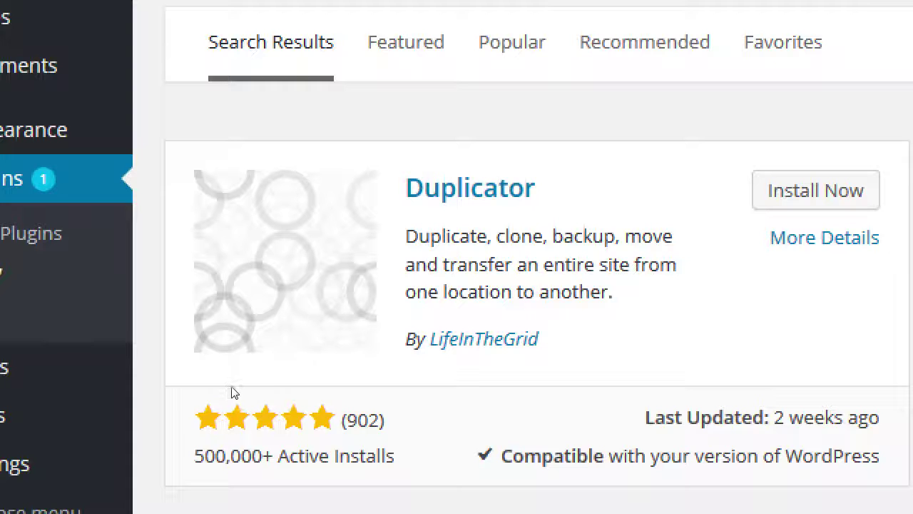
scroll(264, 443, down, 5)
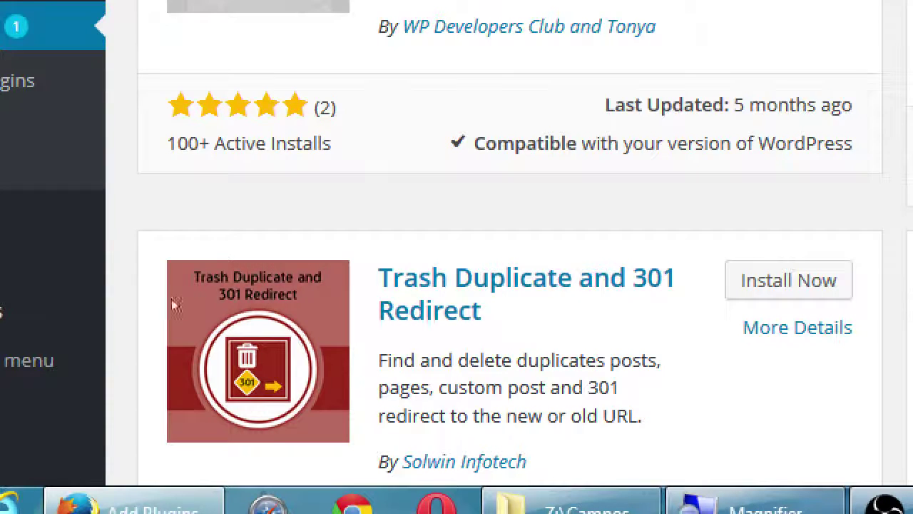
scroll(261, 452, down, 3)
scroll(214, 419, down, 2)
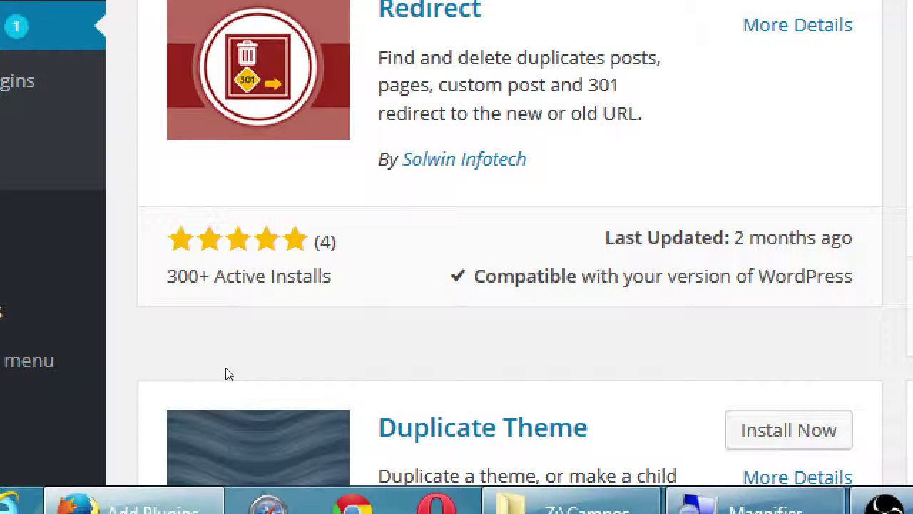
scroll(210, 356, down, 6)
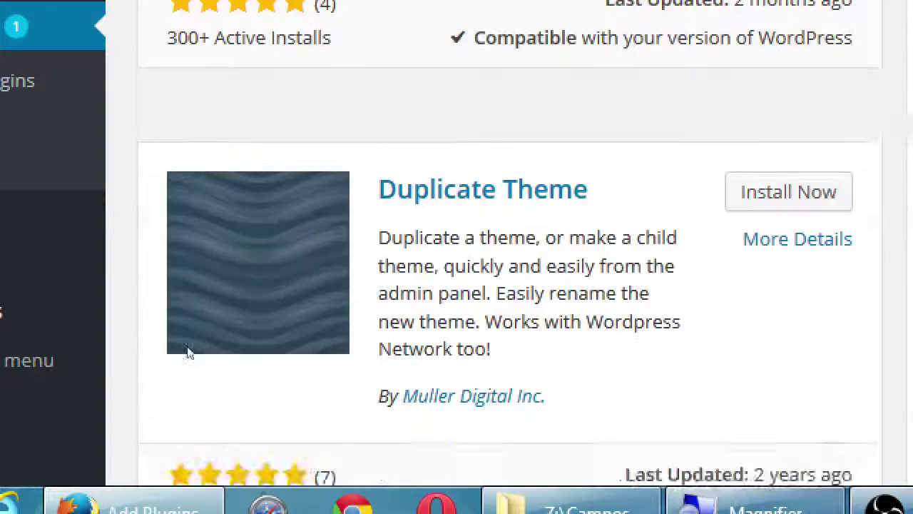
scroll(295, 393, down, 5)
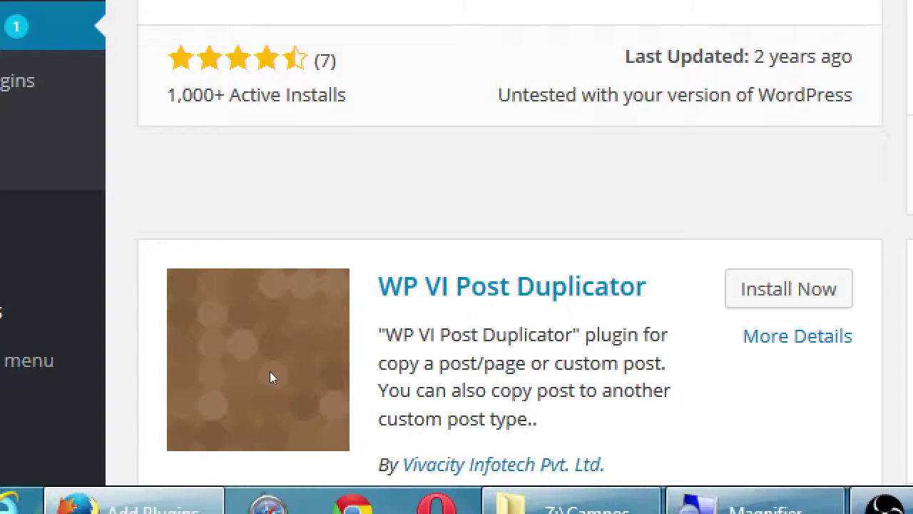
scroll(271, 383, down, 5)
scroll(275, 374, down, 10)
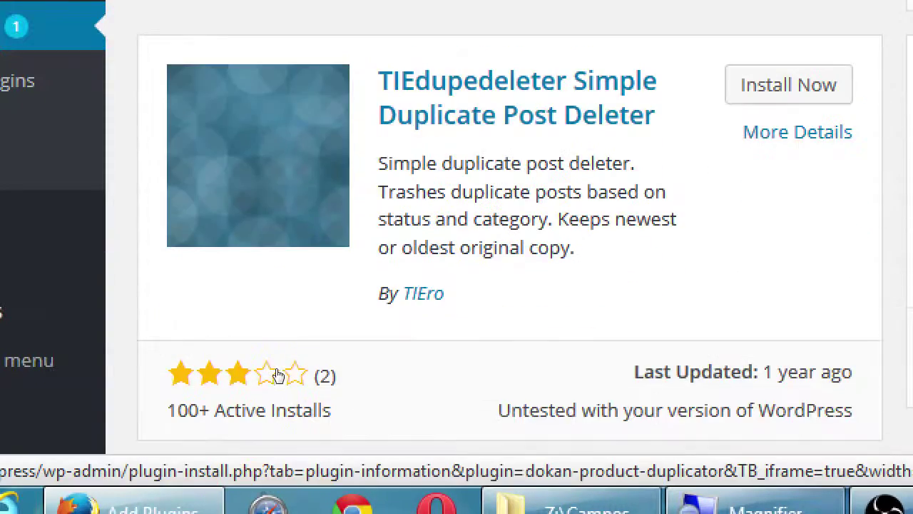
scroll(277, 371, up, 3)
scroll(191, 331, down, 6)
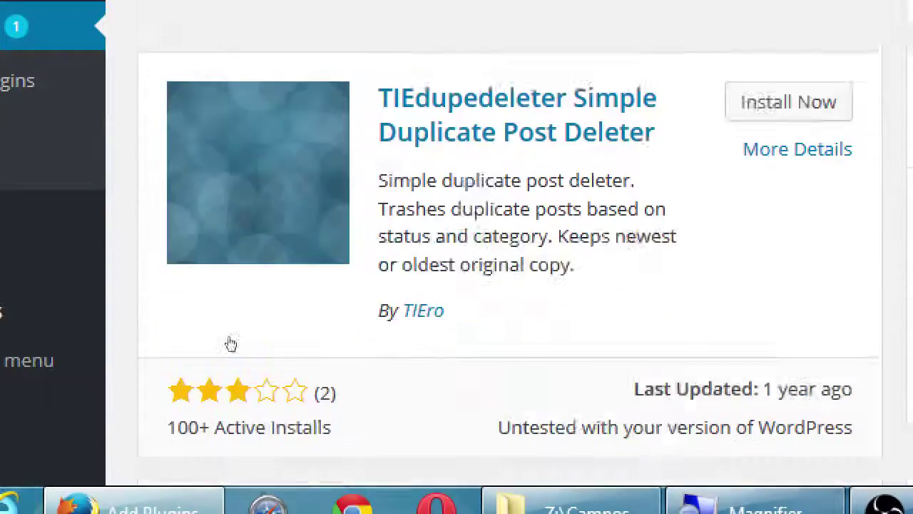
scroll(264, 343, down, 6)
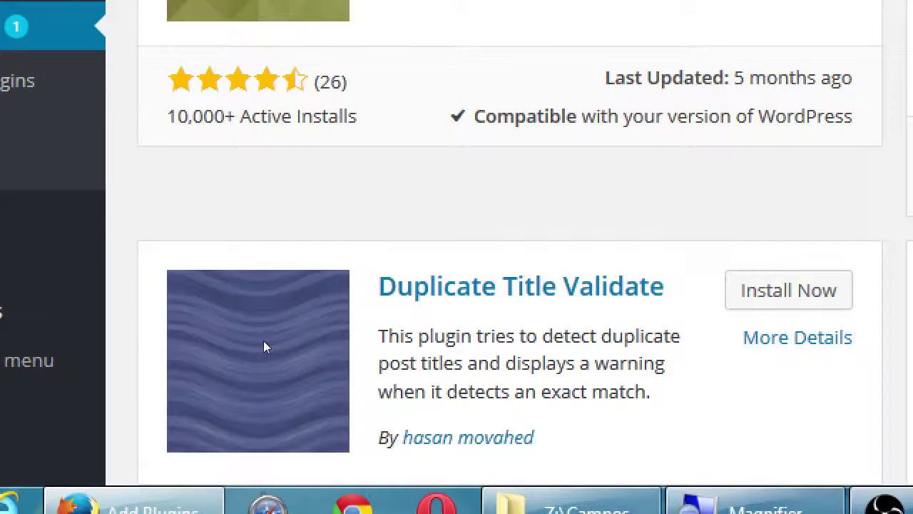
scroll(264, 345, down, 6)
scroll(264, 343, down, 15)
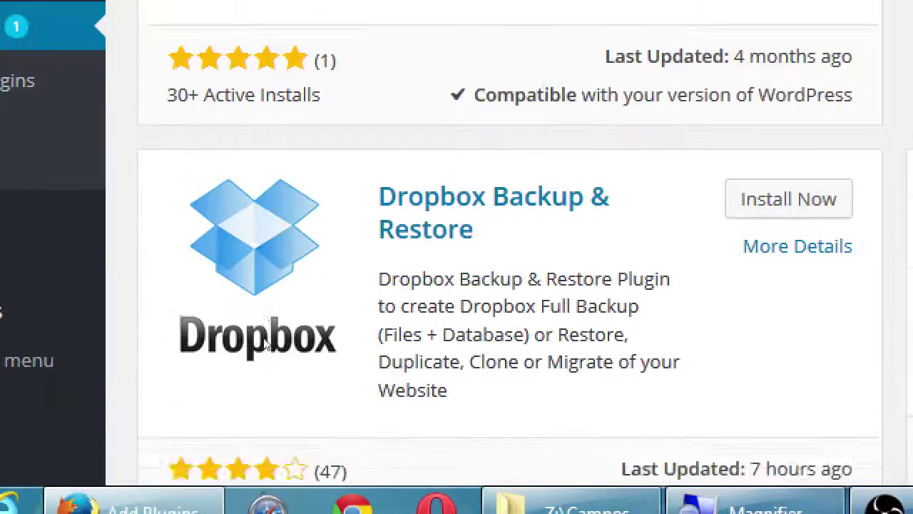
scroll(264, 344, up, 5)
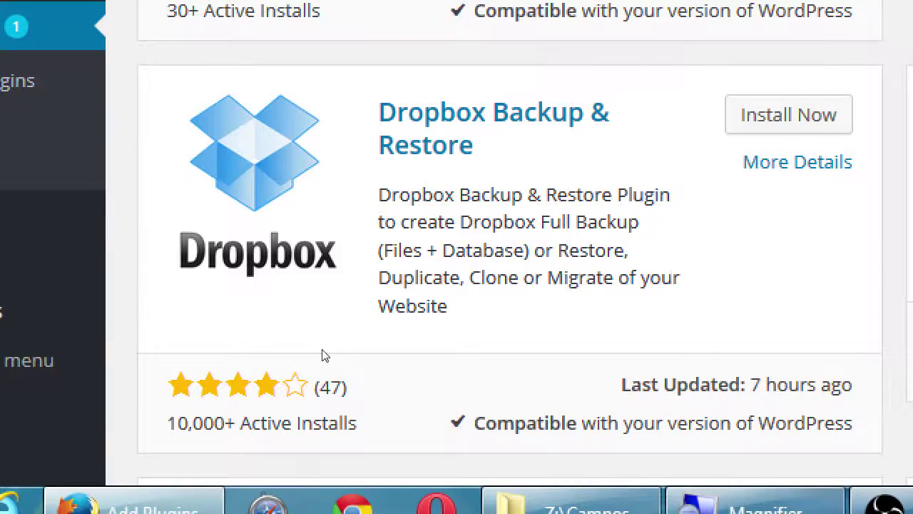
scroll(318, 355, down, 6)
scroll(263, 362, down, 15)
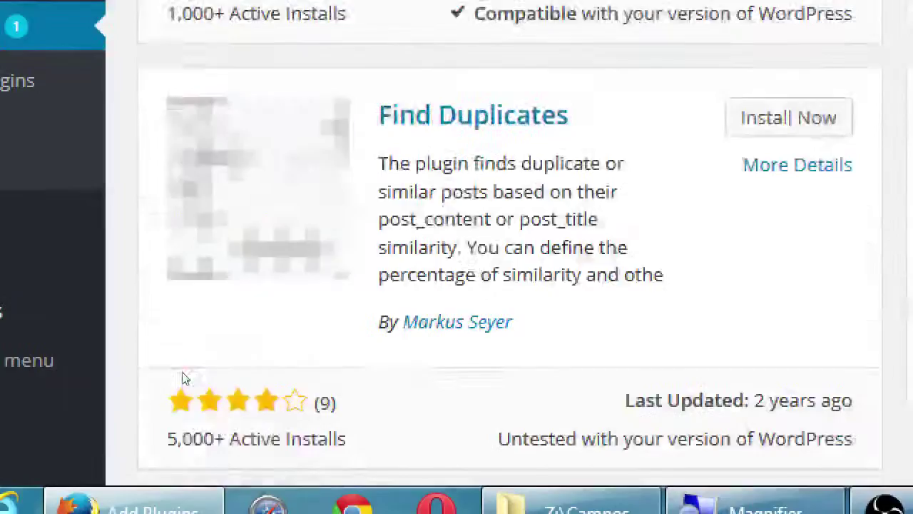
scroll(188, 374, down, 8)
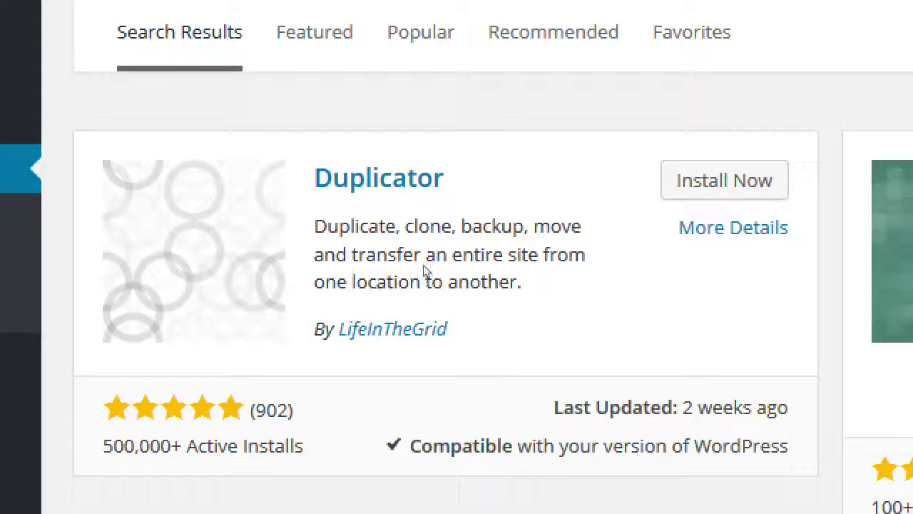
drag(391, 394, 442, 405)
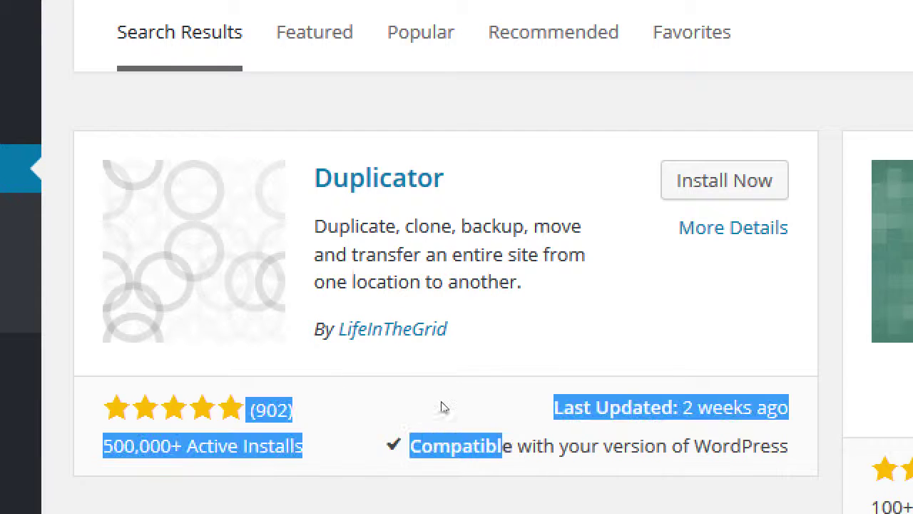
Install the Duplicator plugin by LifeInTheGrid and activate it.
click(448, 399)
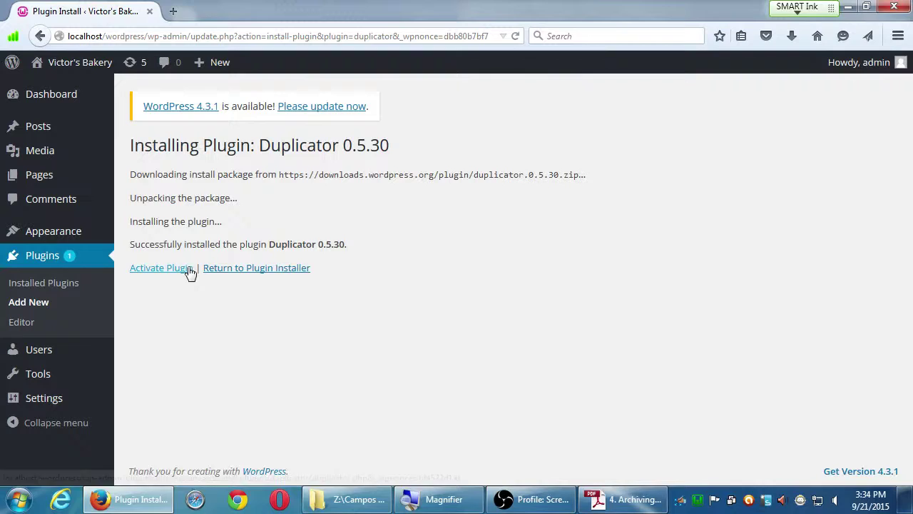
click(360, 281)
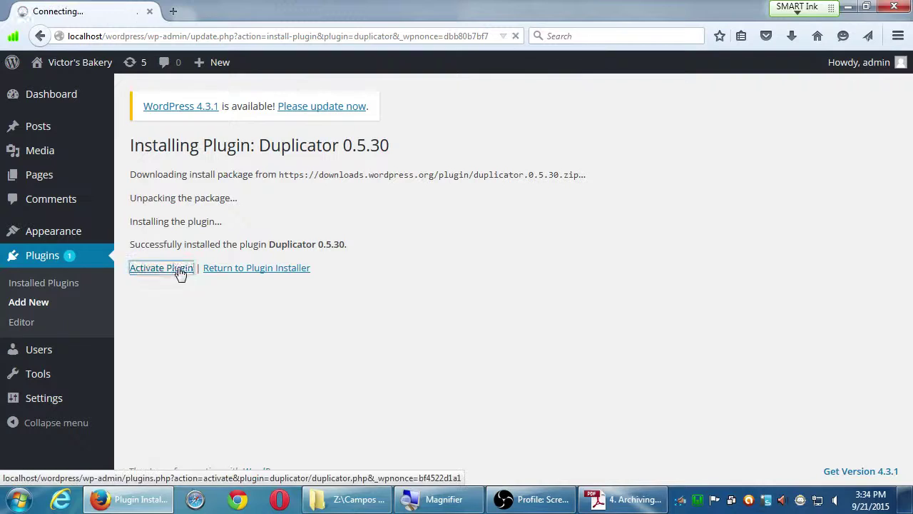
Bring the archiving PDF back beside the browser and enlarge it to 100% to read the archive instructions.
click(615, 499)
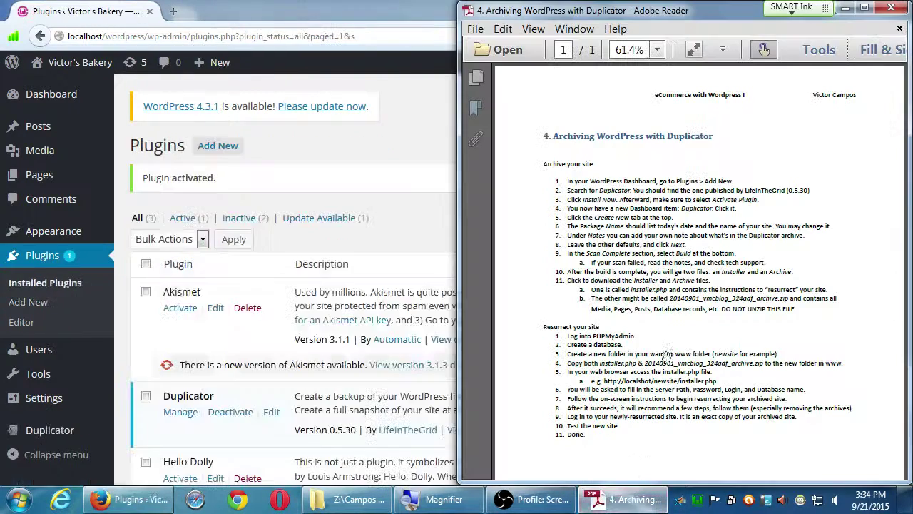
scroll(703, 328, up, 1)
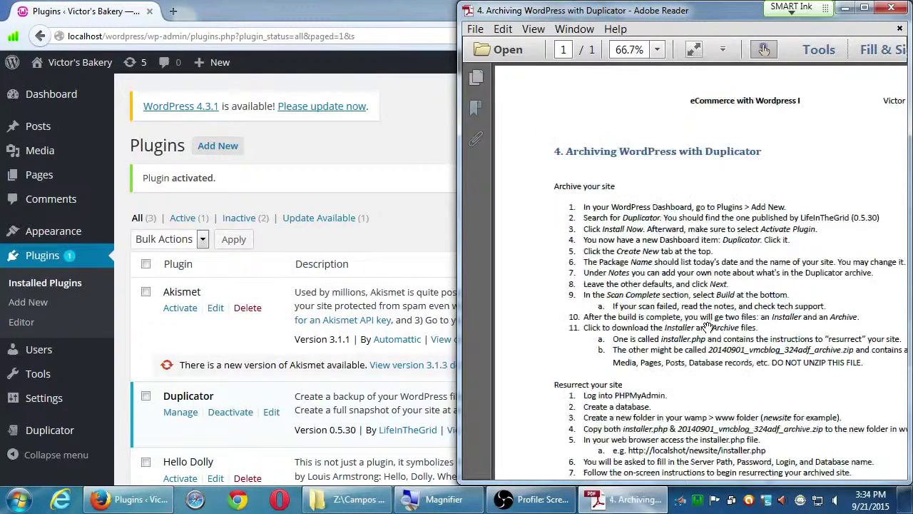
scroll(706, 327, up, 2)
scroll(615, 354, up, 1)
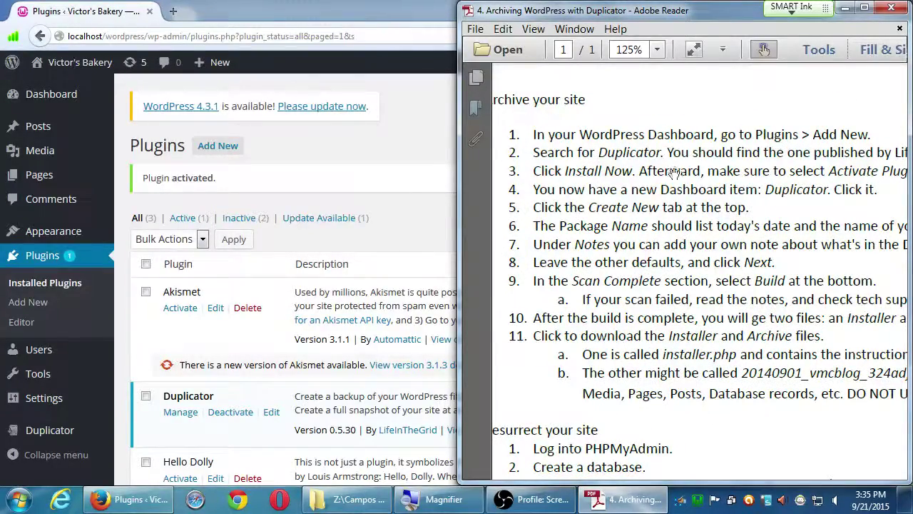
scroll(670, 177, down, 1)
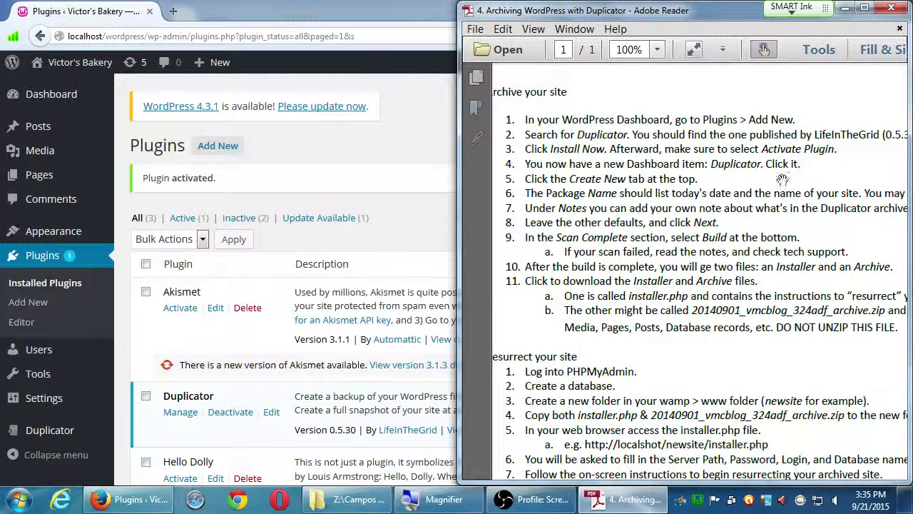
Open Duplicator's package list, recheck the PDF instructions and start creating a new package.
click(50, 435)
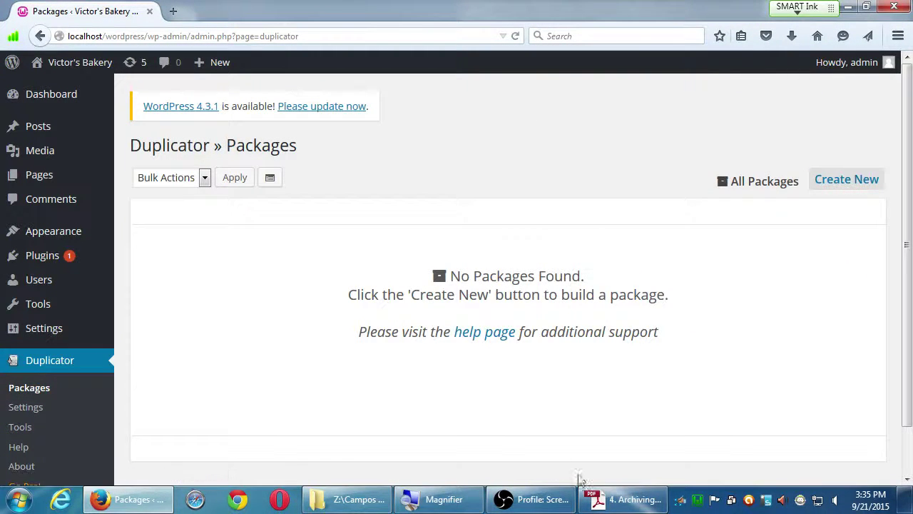
click(617, 499)
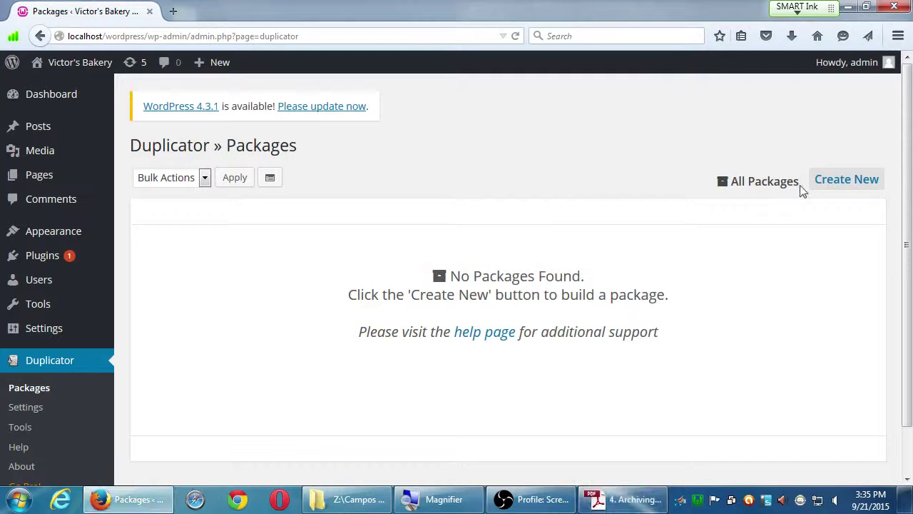
click(839, 182)
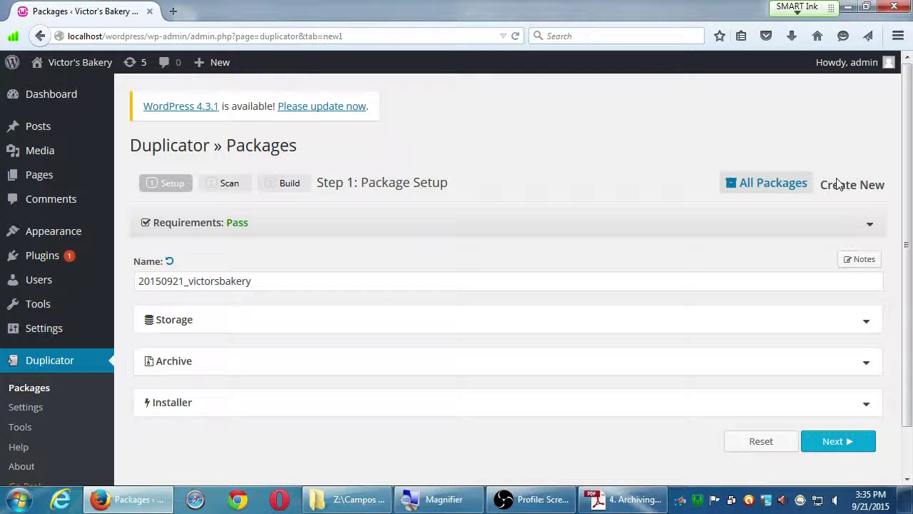
Recheck the archiving PDF for the package name and notes instructions, then return to the package setup page.
key(alt+space)
key(Escape)
key(alt+Tab)
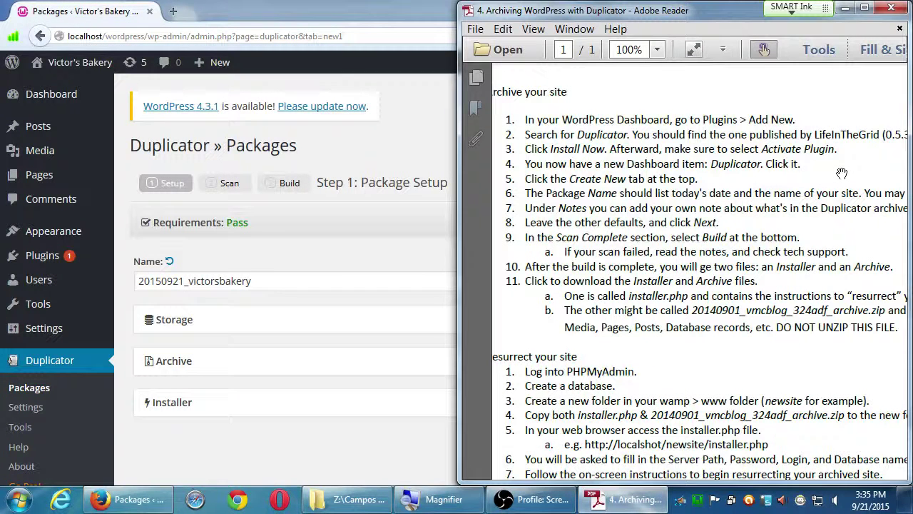
click(360, 264)
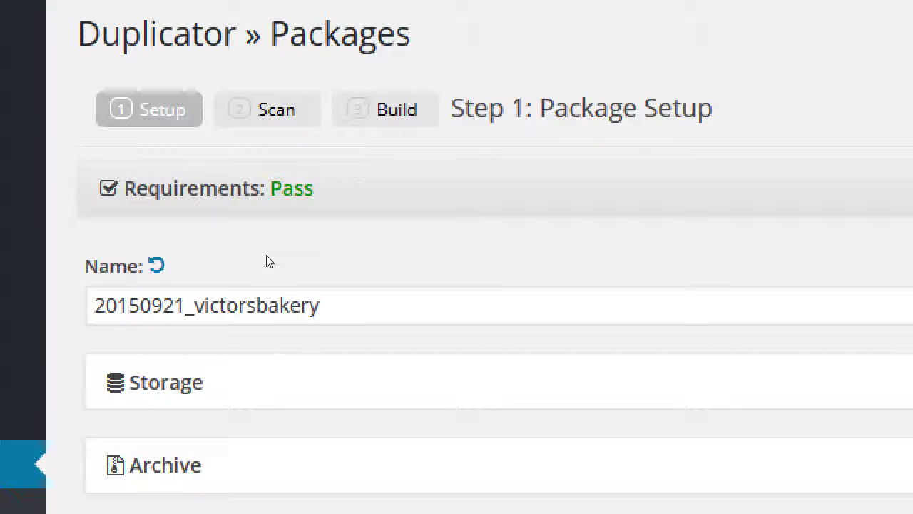
click(390, 281)
text(9/2)
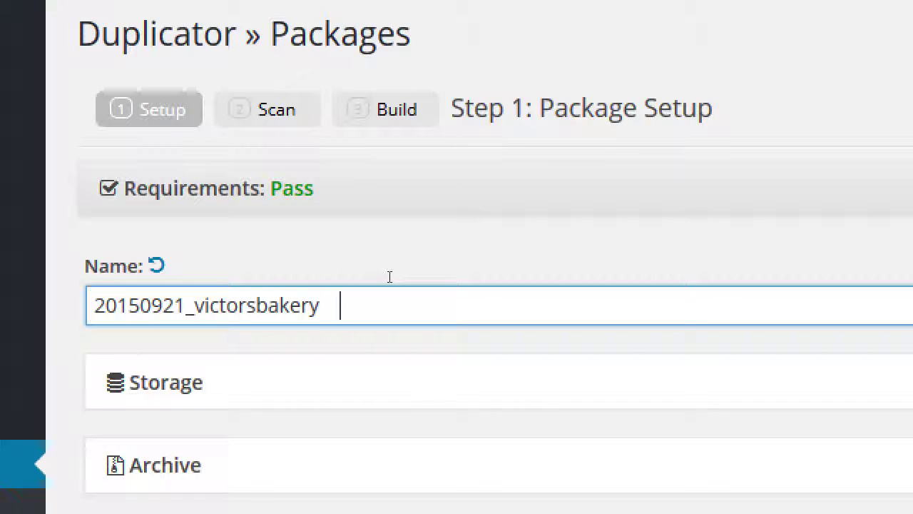
text(1/15)
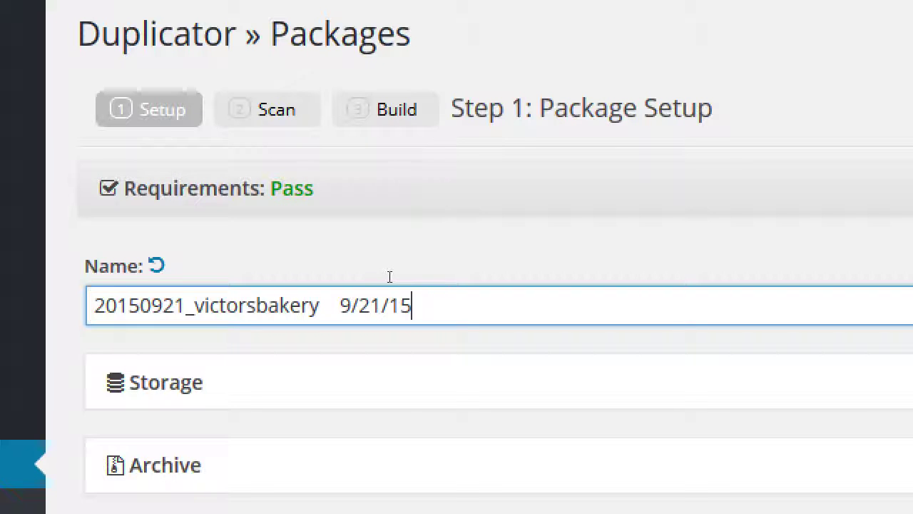
key(Left)
key(Left)
key(Left)
key(Left)
key(Left)
key(Left)
key(shift+Left)
key(Left)
key(Delete)
key(Delete)
key(Delete)
key(Delete)
key(Delete)
key(Delete)
key(Delete)
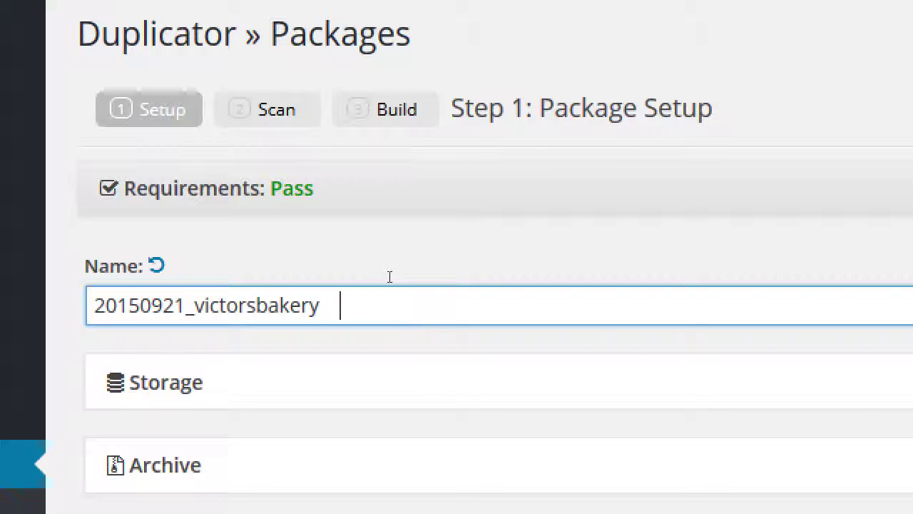
key(BackSpace)
key(BackSpace)
key(BackSpace)
key(BackSpace)
Highlight the date portion 20150921 at the start of the package name to examine its format.
key(Home)
key(shift+Right)
key(shift+Right)
key(shift+Right)
key(shift+Right)
key(shift+Right)
key(shift+Right)
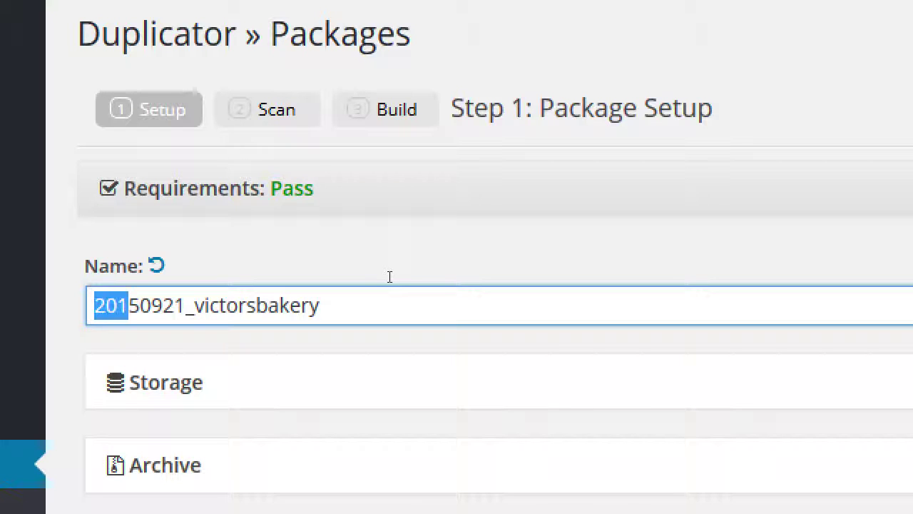
key(shift+Right)
key(shift+Right)
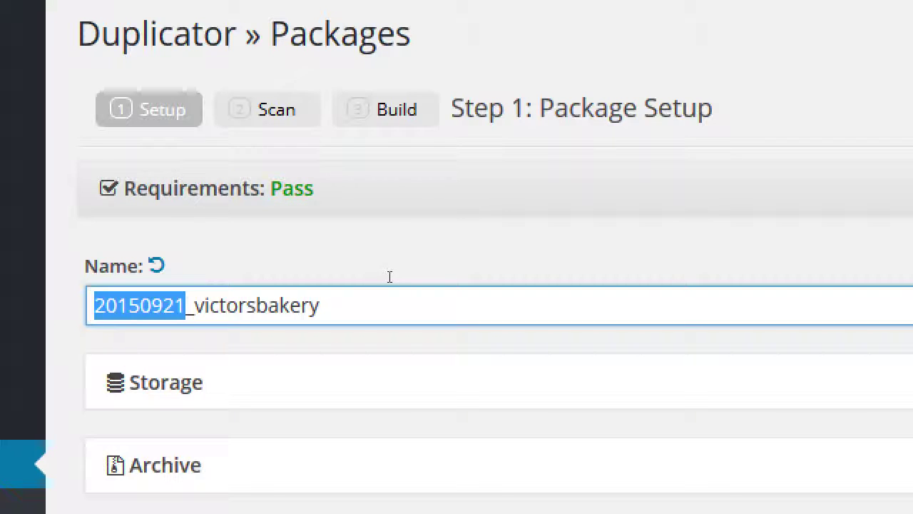
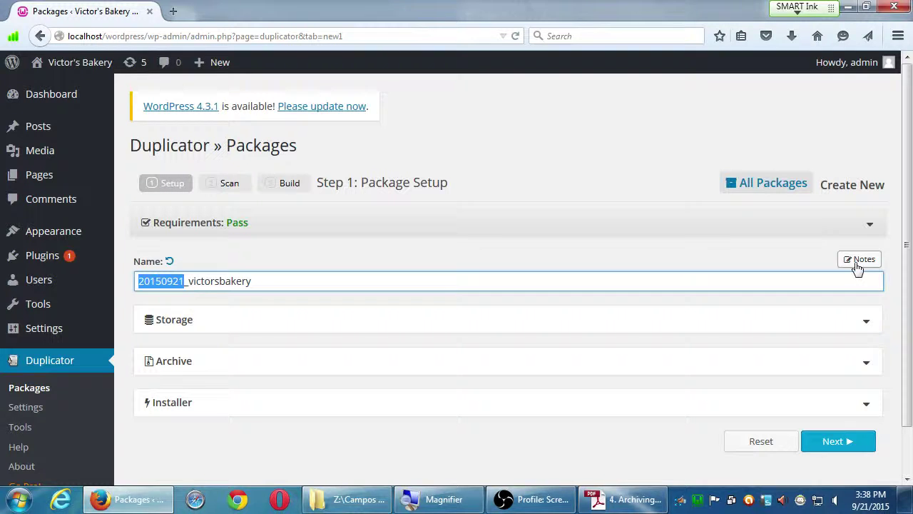
Add the package notes "Added one Post, and Page. Changed theme." and, on a second line, "Pending: WordPress updates.".
click(857, 264)
click(858, 265)
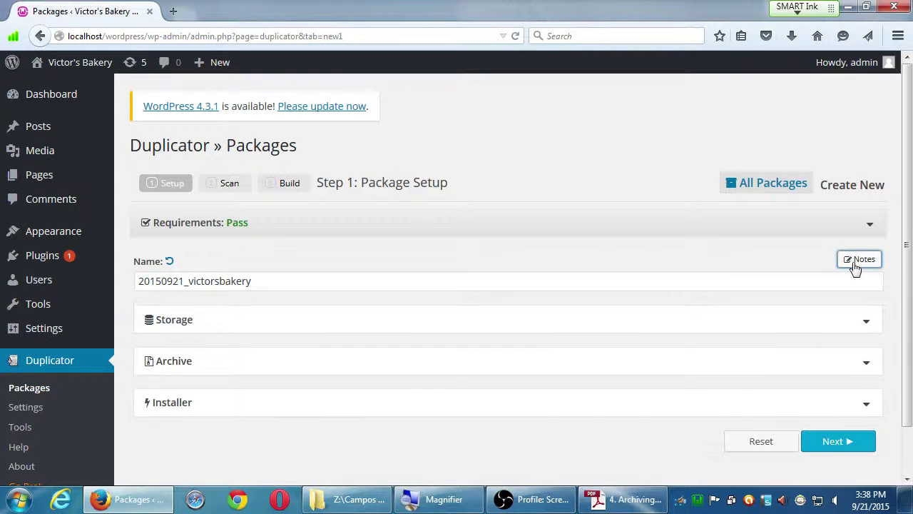
click(856, 266)
double_click(855, 267)
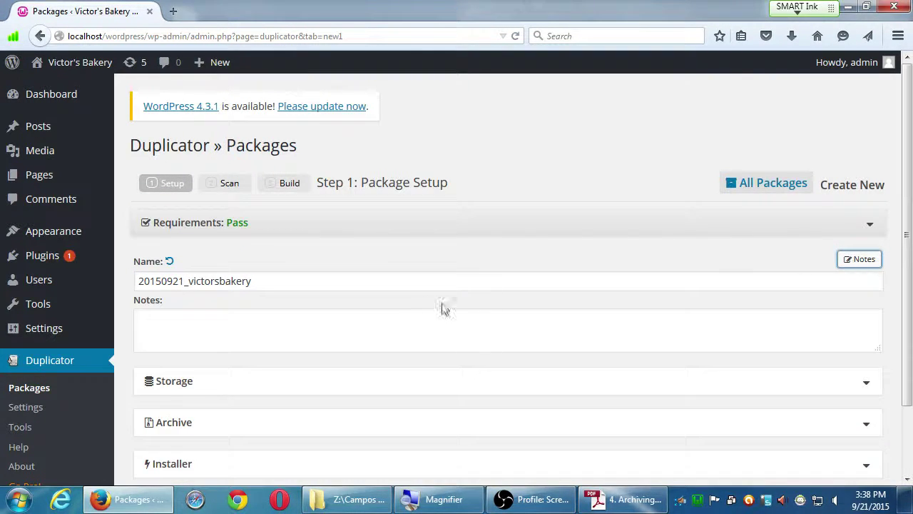
click(247, 324)
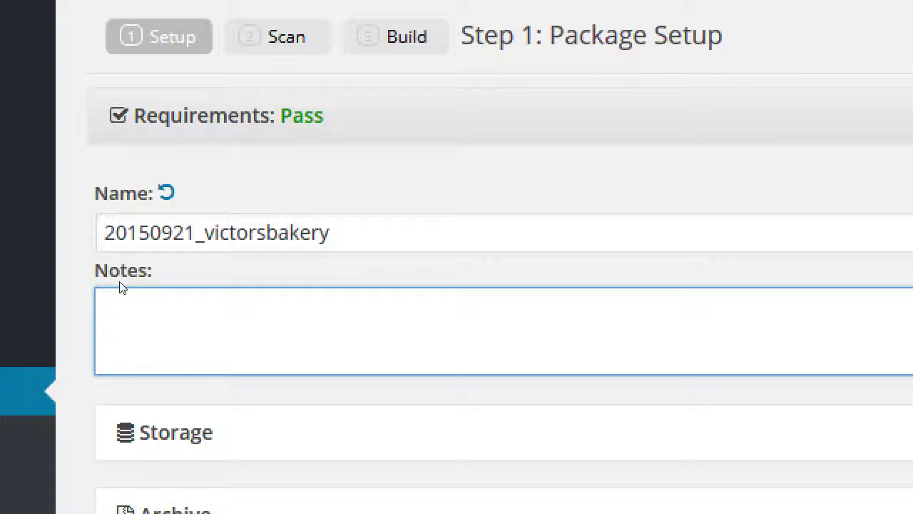
text(Added one Post)
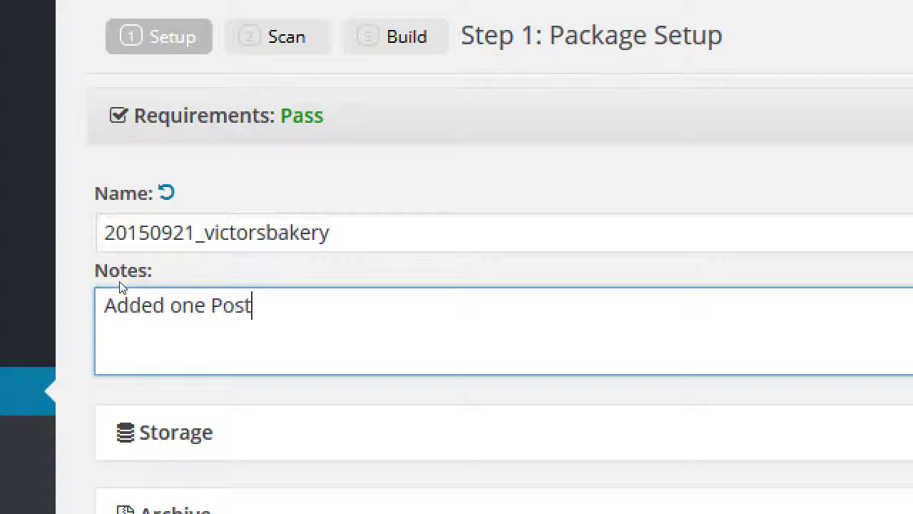
text(, and Page. Chan)
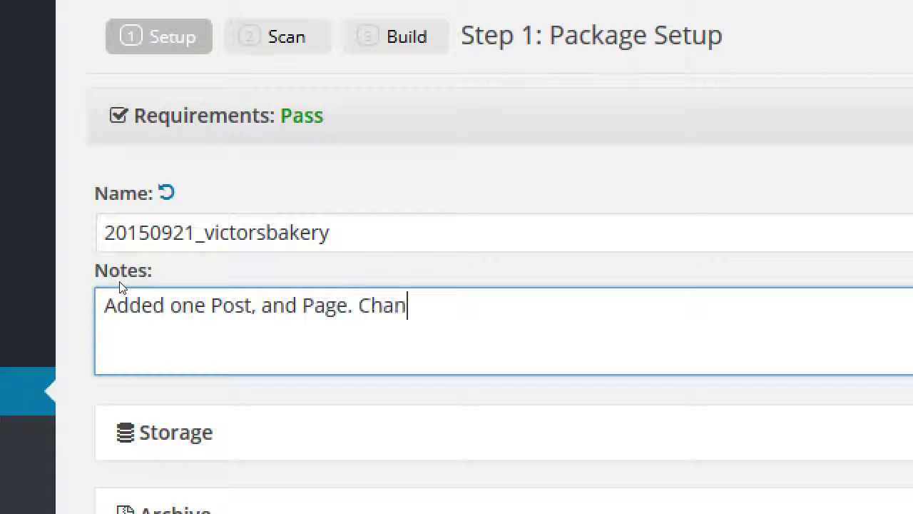
text(ged theme.)
key(Return)
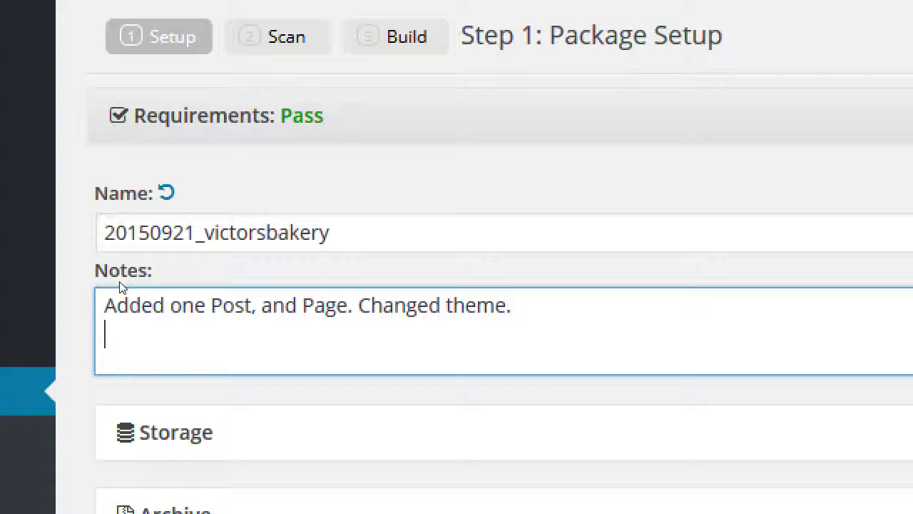
text(Pending: )
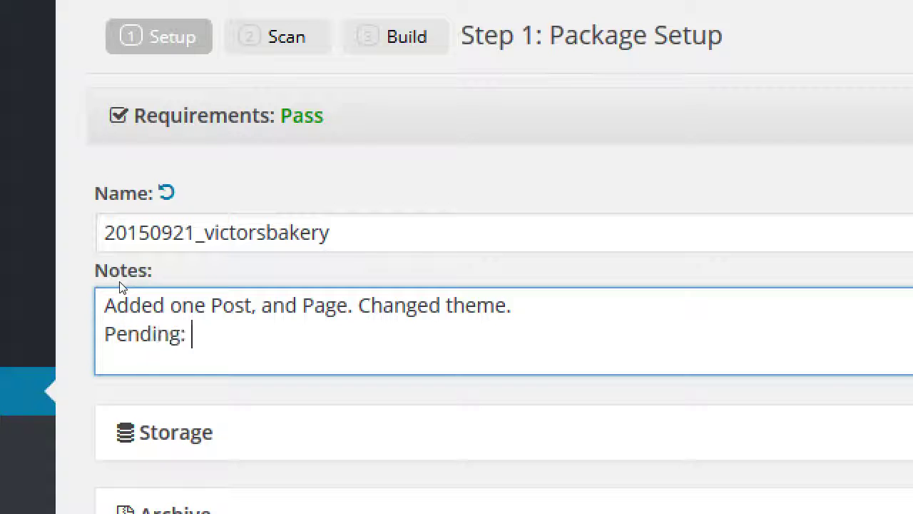
text(WordPress update)
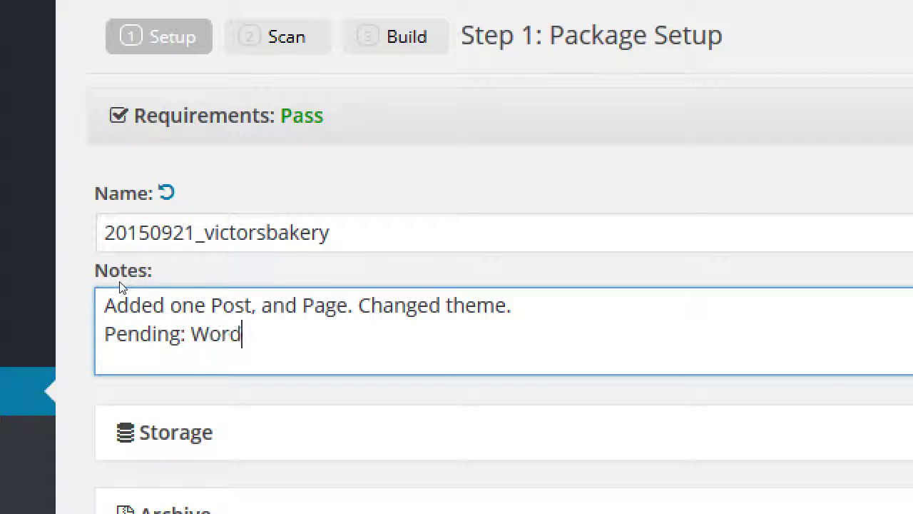
text(s.)
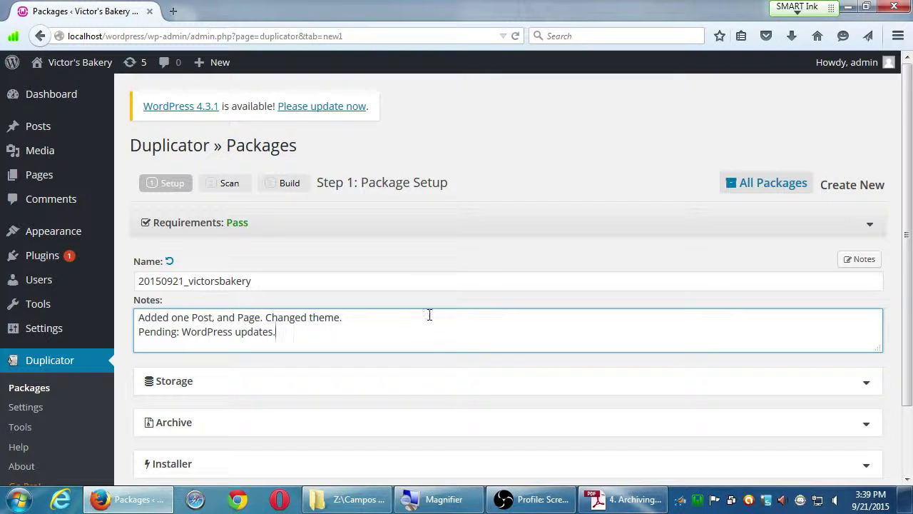
Keep the default storage, archive and installer settings, run the system scan and review its results.
scroll(399, 338, down, 2)
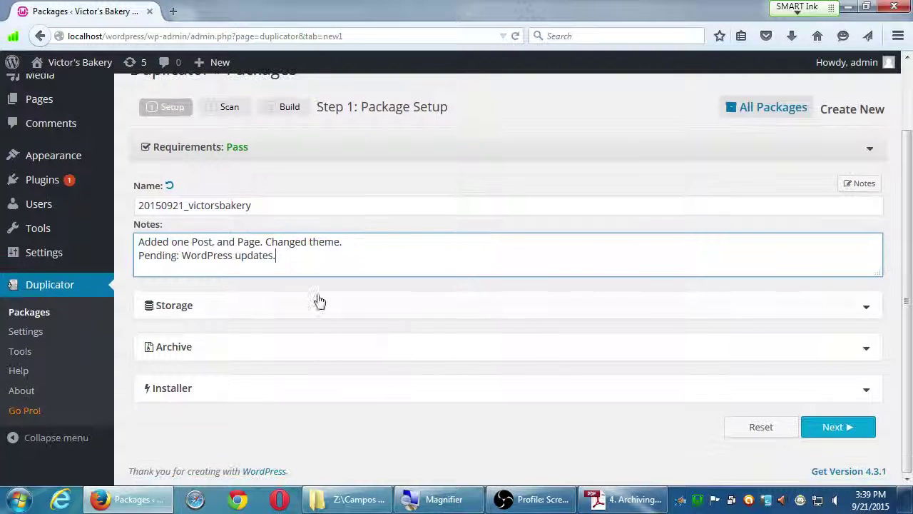
click(855, 427)
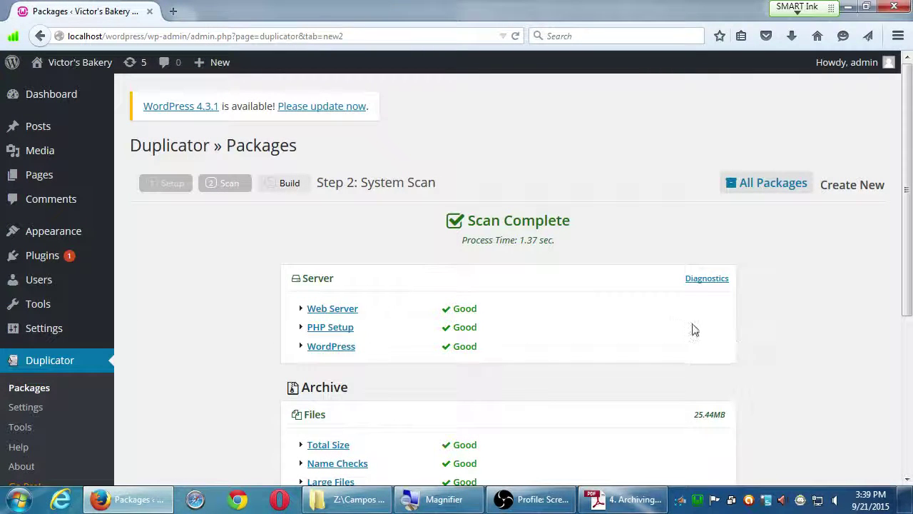
scroll(753, 325, down, 1)
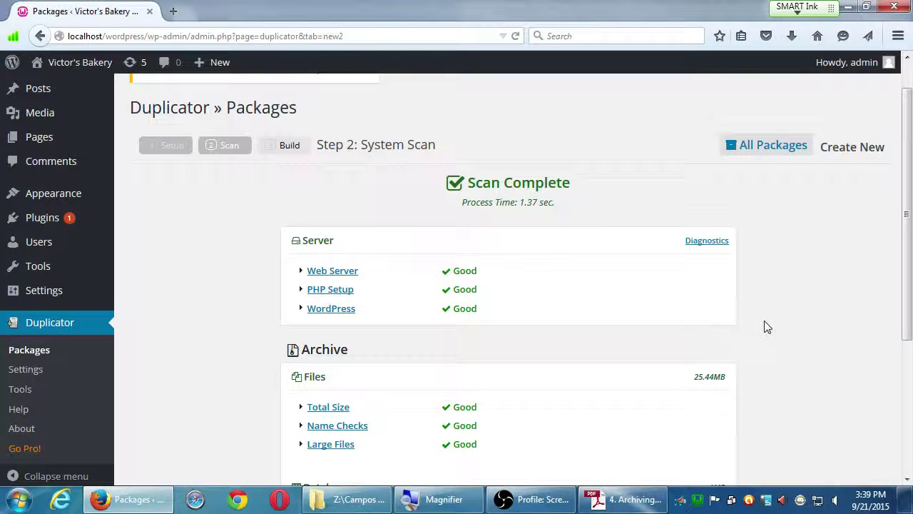
scroll(796, 311, down, 3)
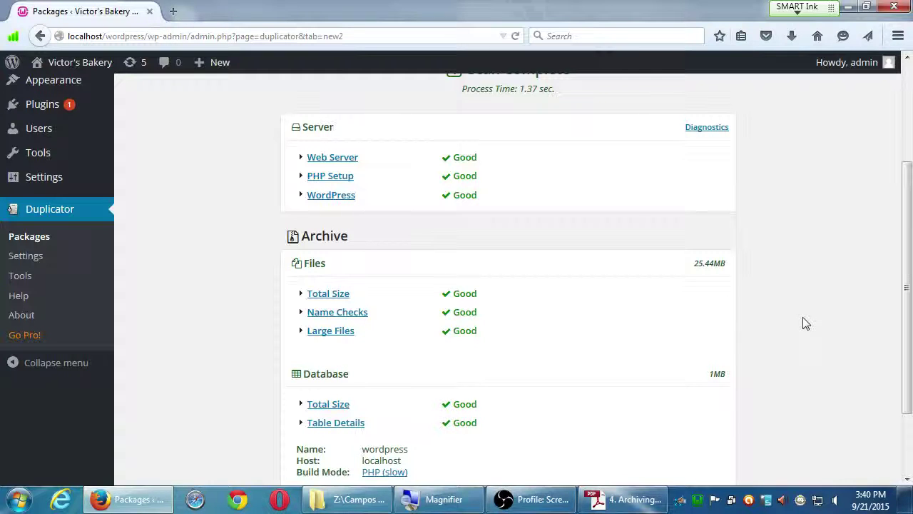
Examine the Total Size details of the archive files, highlight the size warning threshold, and collapse the details again.
click(301, 296)
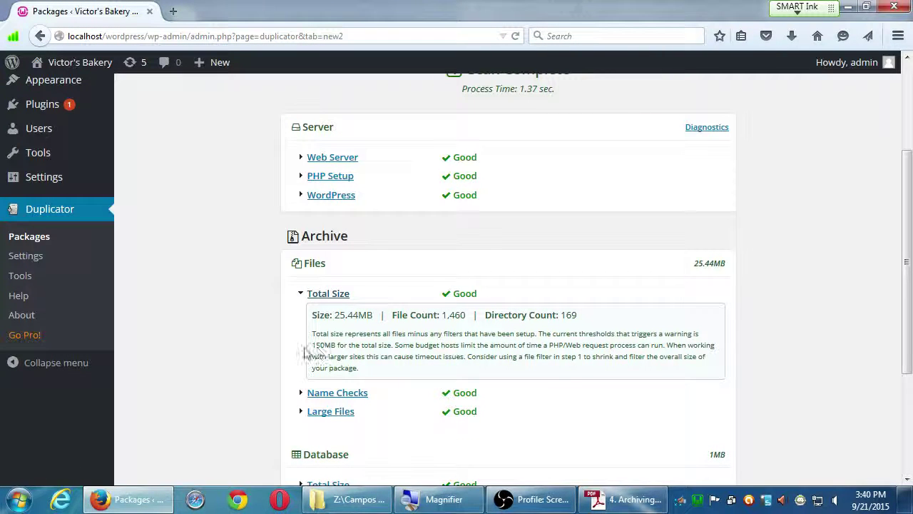
drag(311, 345, 335, 345)
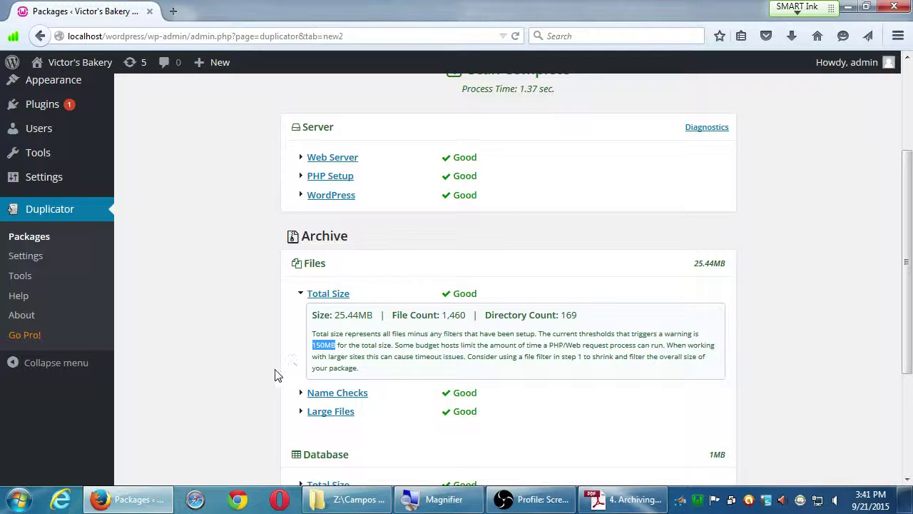
click(298, 296)
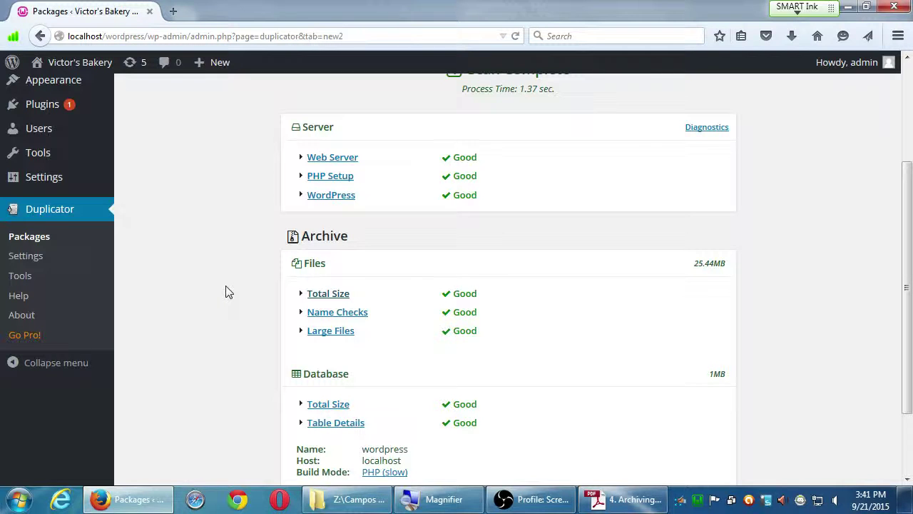
Look over the remaining server, file and database scan results and build the package.
scroll(212, 326, down, 3)
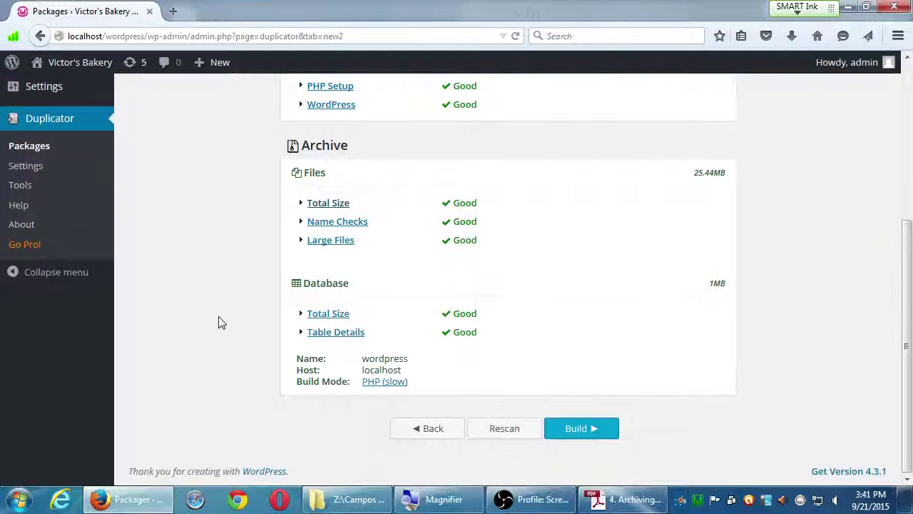
scroll(217, 314, up, 5)
scroll(216, 307, down, 1)
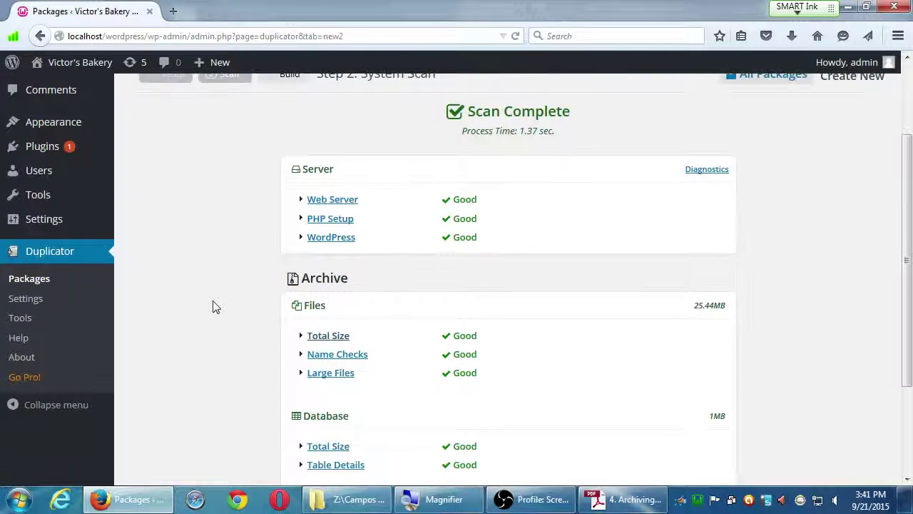
scroll(216, 307, down, 3)
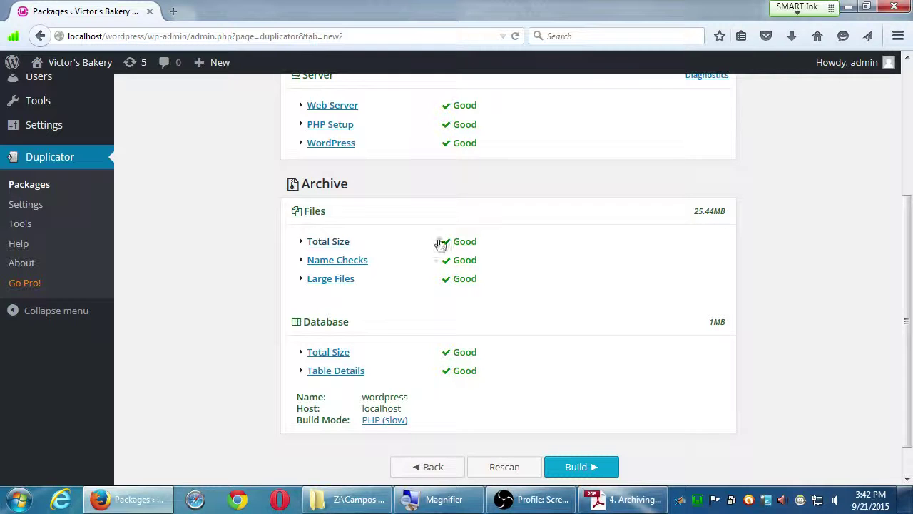
click(557, 469)
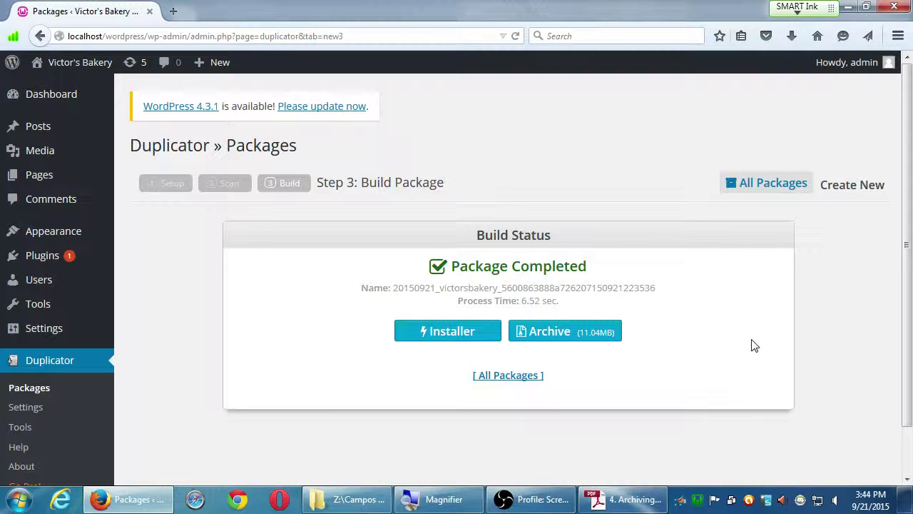
Bring up the archiving PDF and read the instructions on downloading the Installer and Archive files after the build.
click(612, 498)
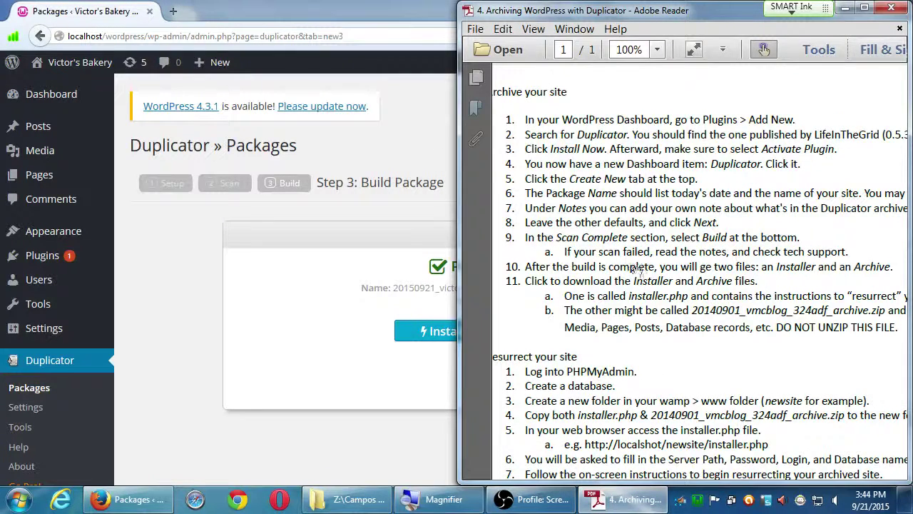
drag(771, 291, 722, 296)
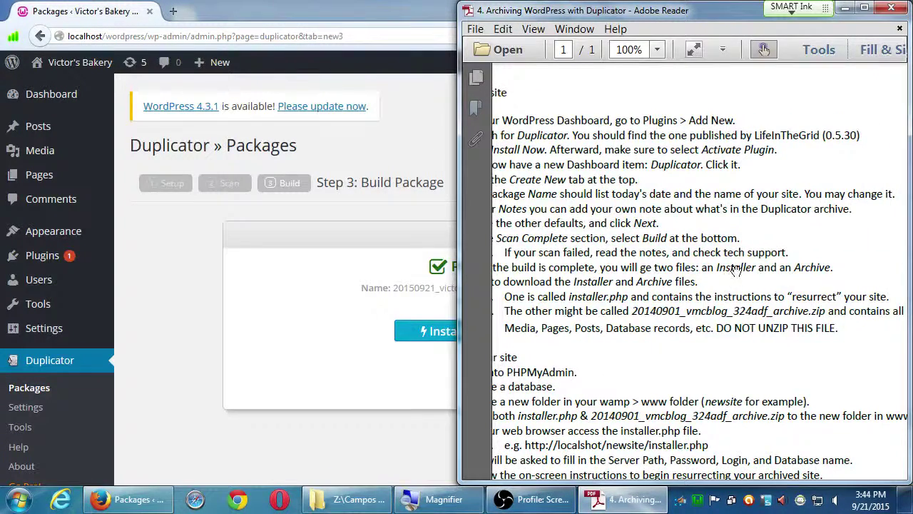
drag(615, 264, 730, 234)
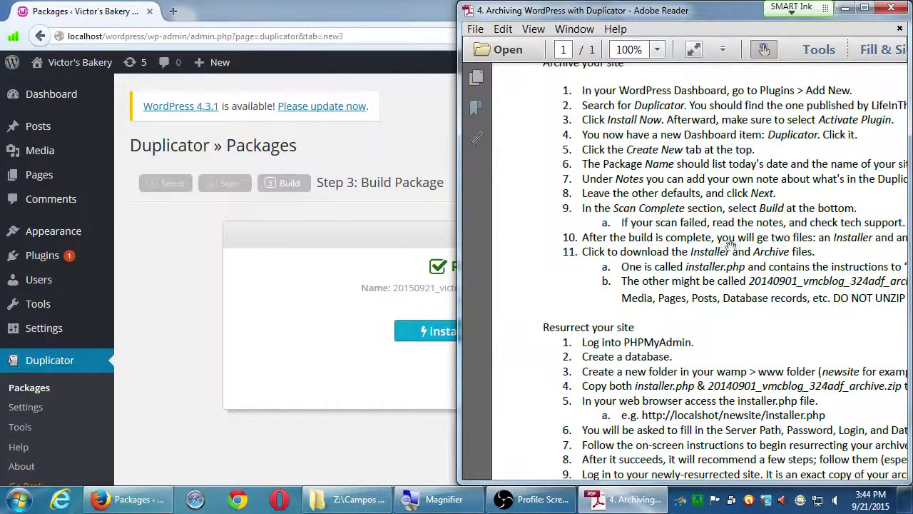
drag(761, 312, 701, 289)
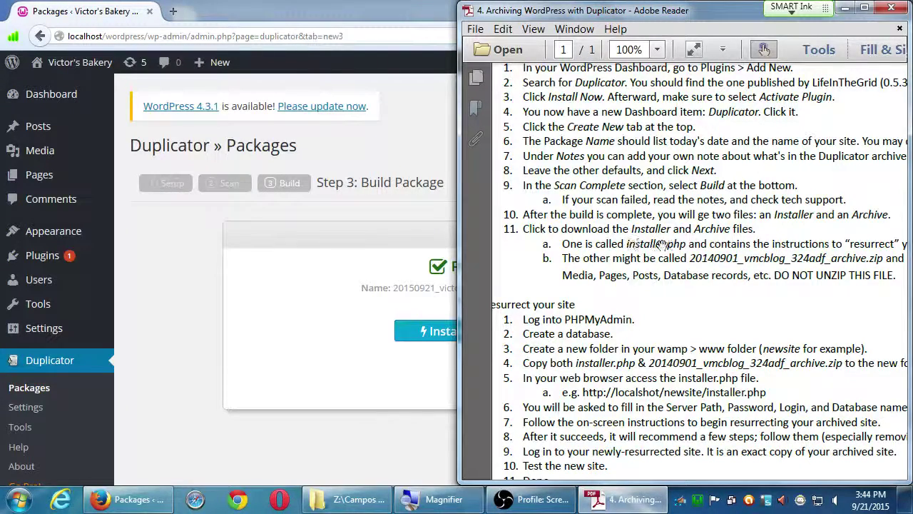
scroll(757, 242, right, 3)
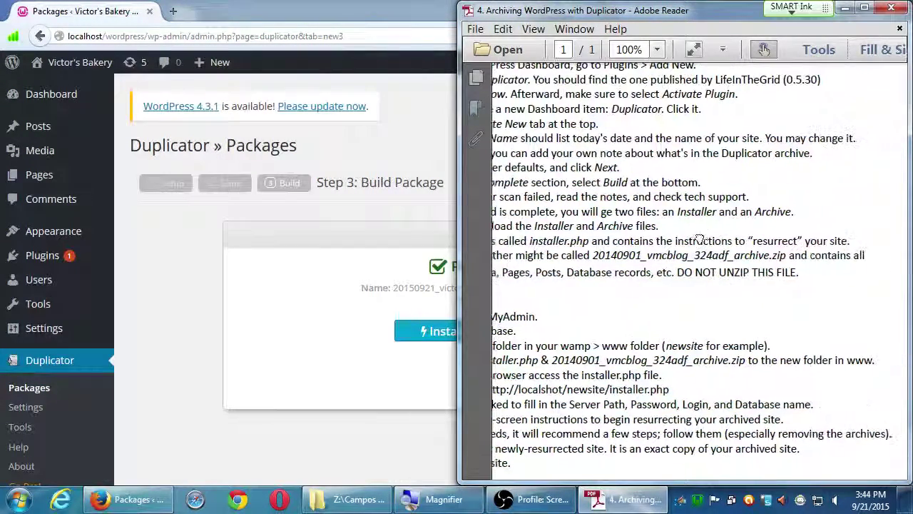
scroll(778, 241, left, 3)
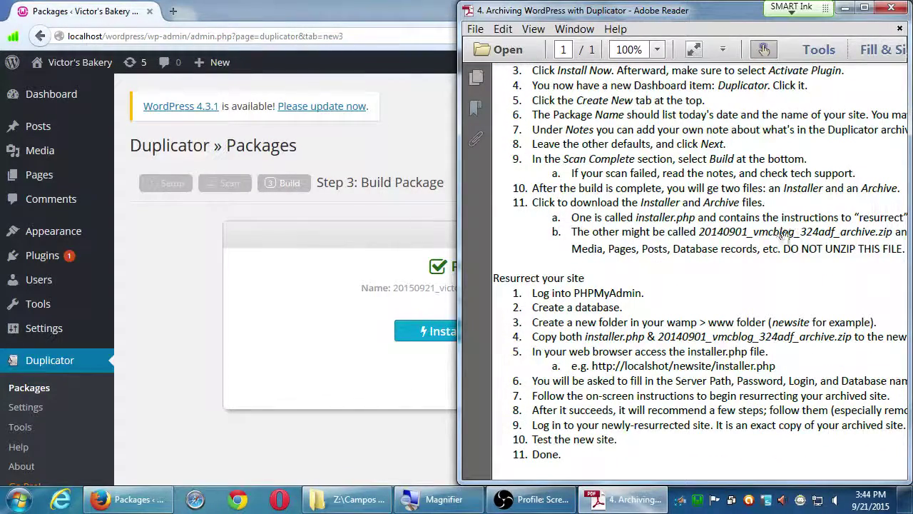
scroll(761, 244, right, 3)
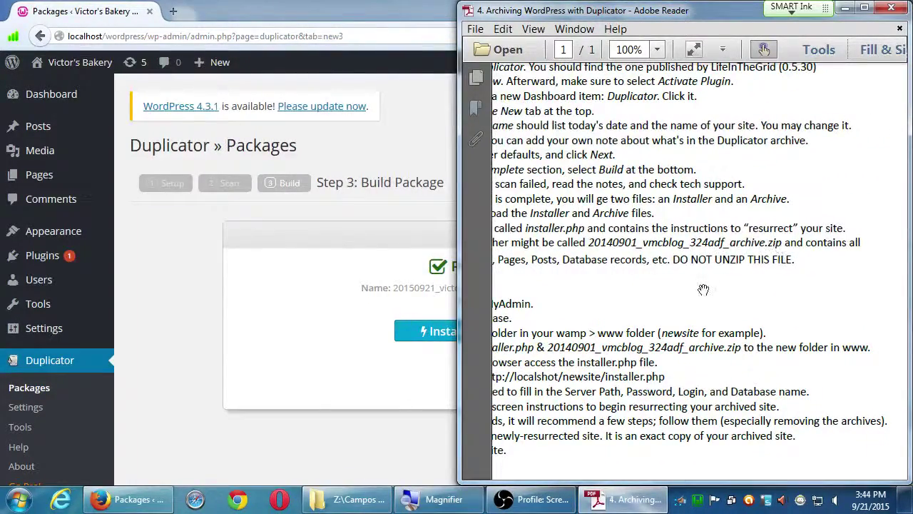
Return to the completed Duplicator package in the browser and download its installer.php by saving the file.
scroll(701, 279, left, 3)
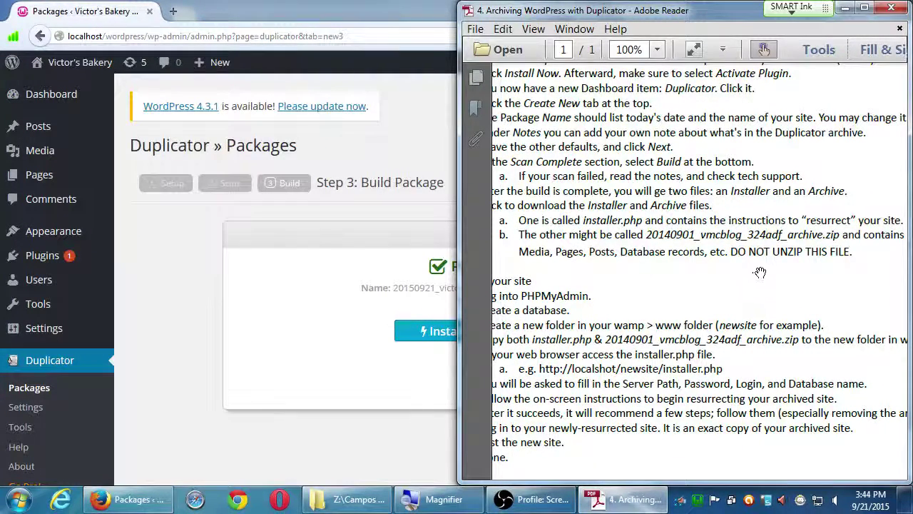
click(308, 362)
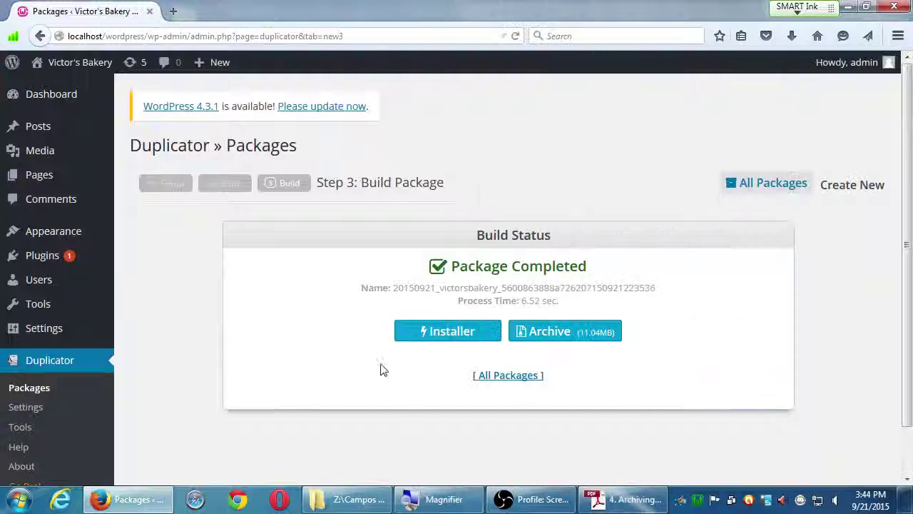
click(432, 336)
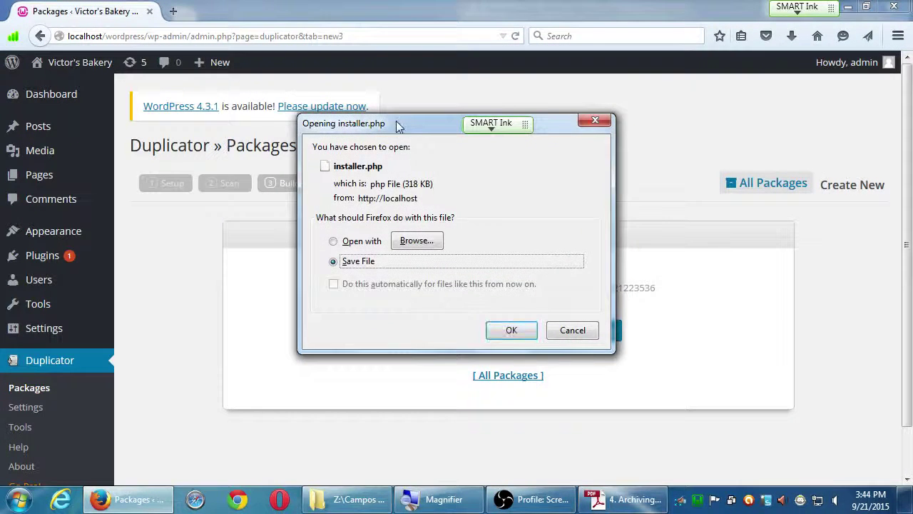
drag(398, 126, 227, 133)
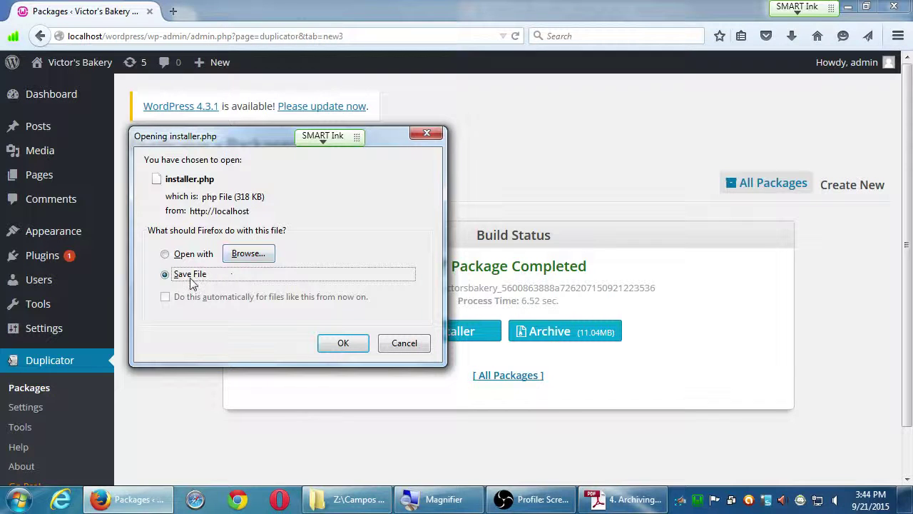
drag(217, 143, 222, 79)
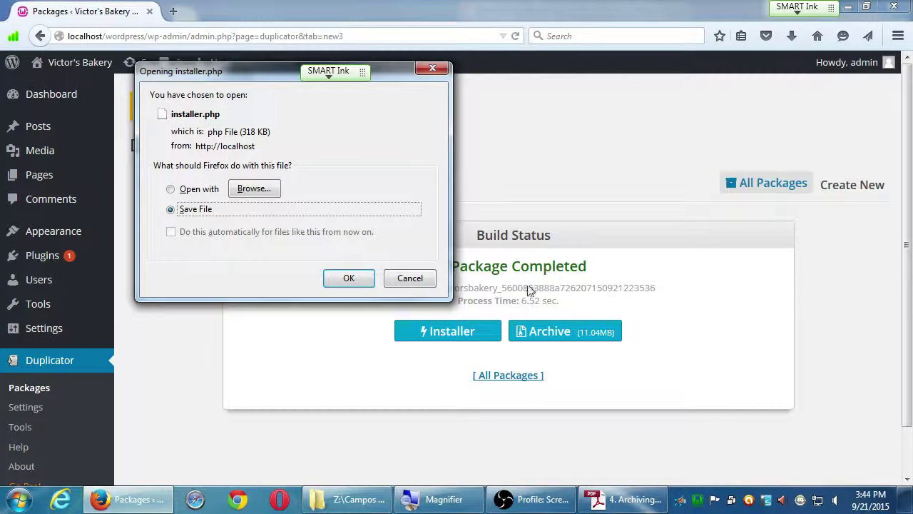
mouse_move(156, 74)
mouse_down()
mouse_move(153, 112)
mouse_move(165, 91)
mouse_up()
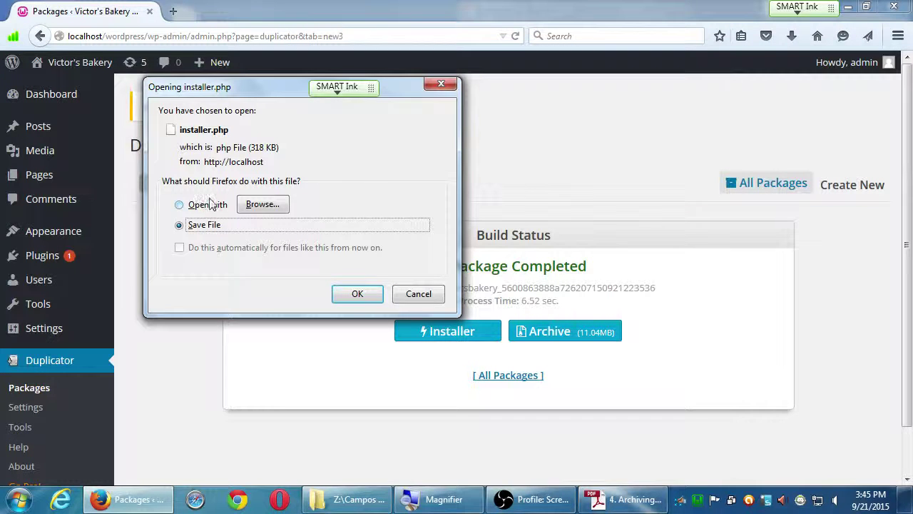
drag(253, 94, 282, 89)
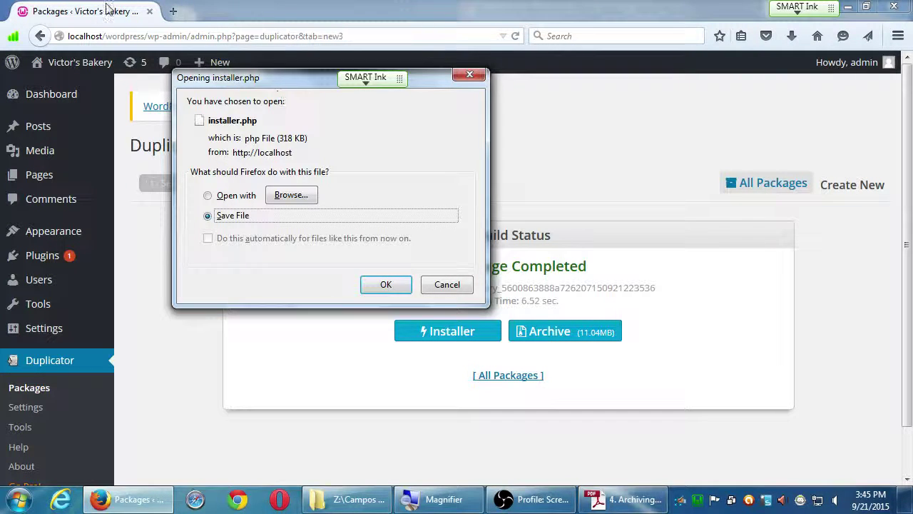
drag(236, 83, 189, 99)
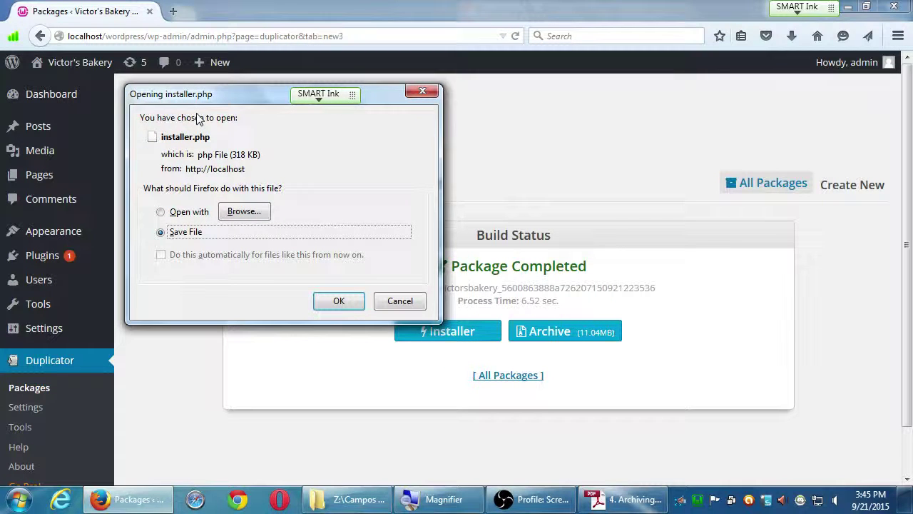
drag(207, 92, 238, 93)
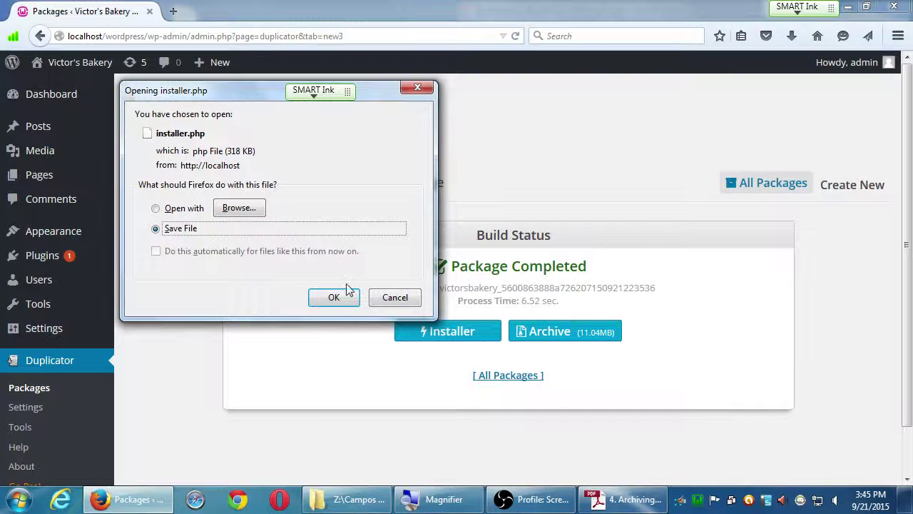
click(335, 298)
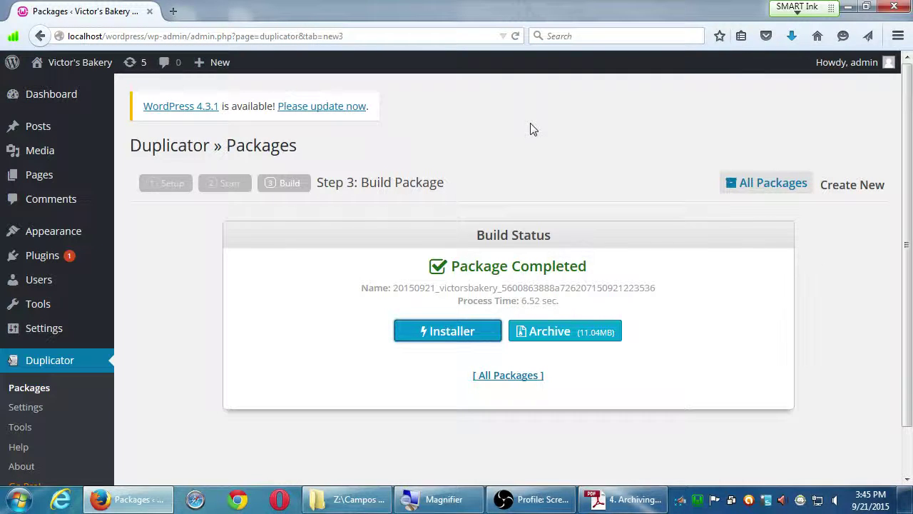
Download the package's Archive zip, choosing to save the file instead of opening it.
click(583, 339)
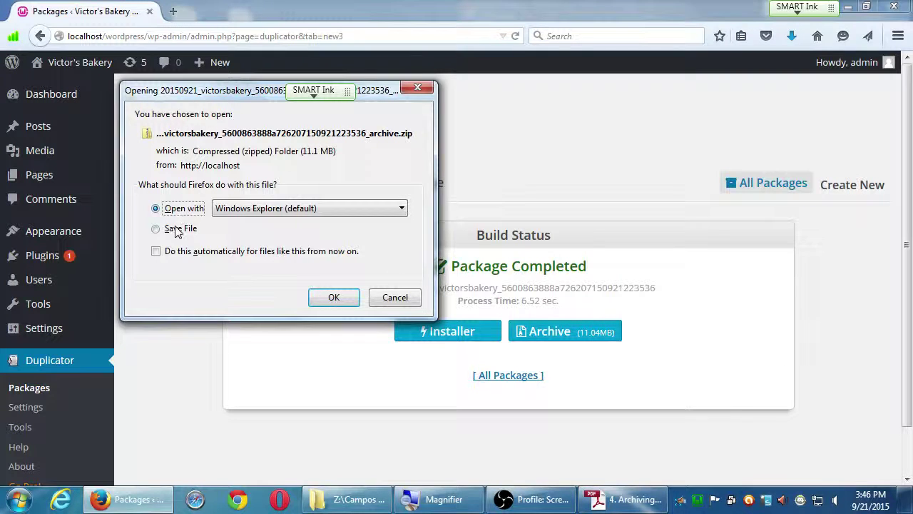
click(180, 229)
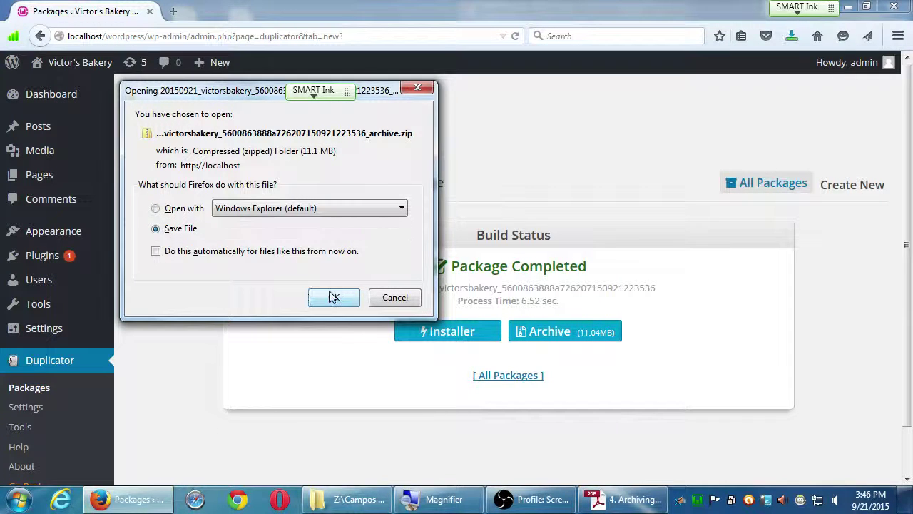
click(335, 298)
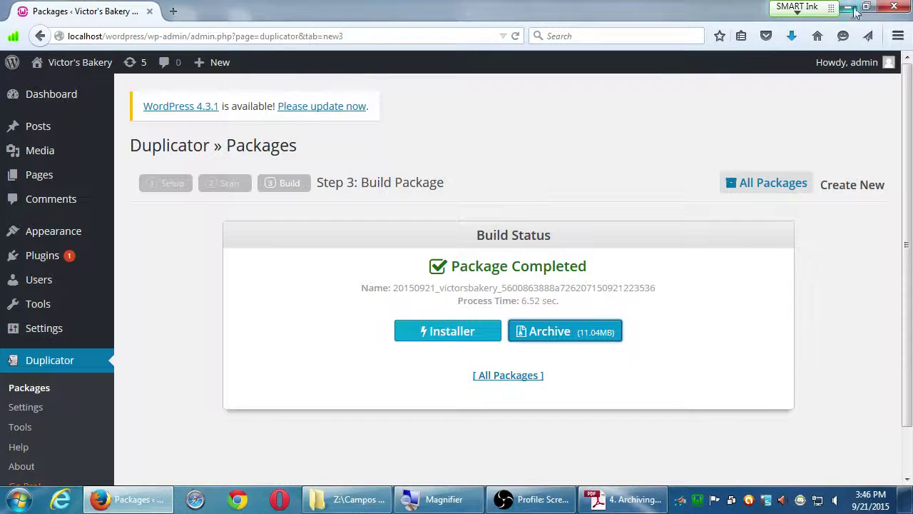
Show the desktop and move the downloaded archive zip and installer.php away from the other icons.
click(848, 7)
click(847, 10)
click(561, 36)
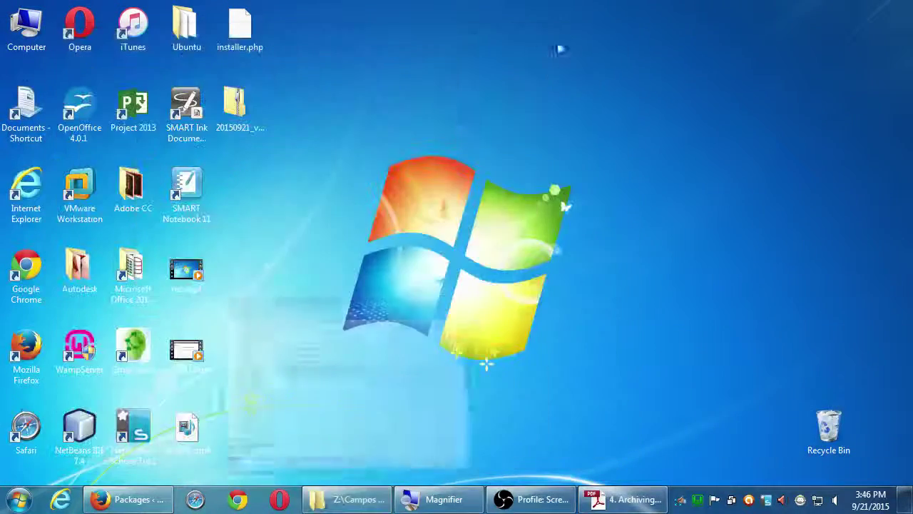
drag(226, 135, 281, 212)
drag(239, 33, 293, 112)
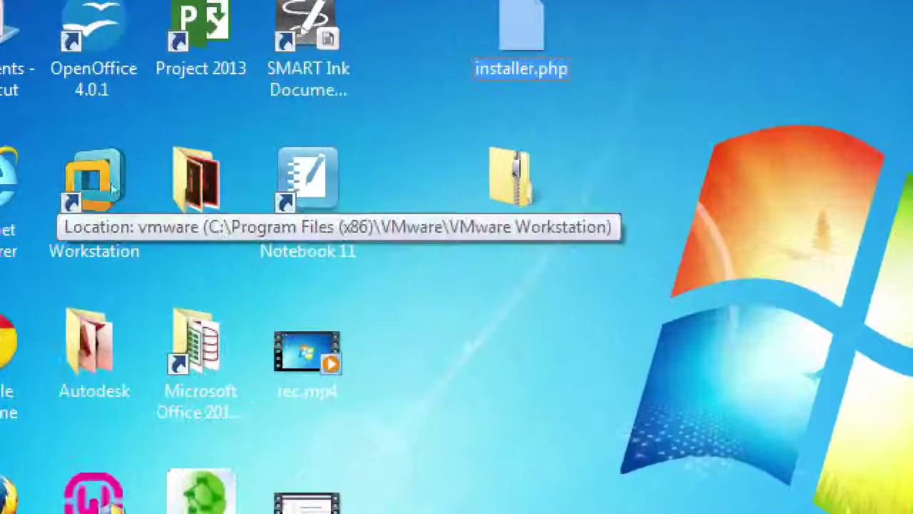
Examine the two downloaded files on the desktop up close, including the archive zip's full name.
key(Down)
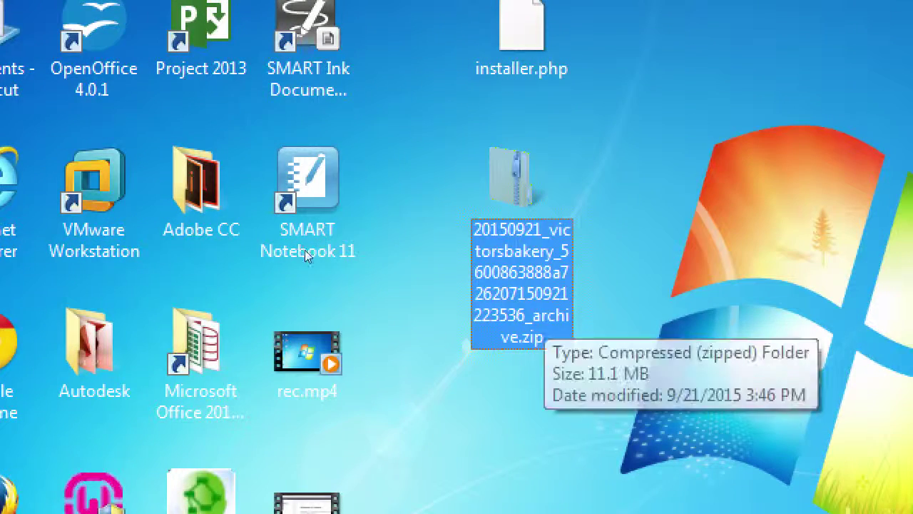
click(347, 124)
drag(638, 21, 535, 227)
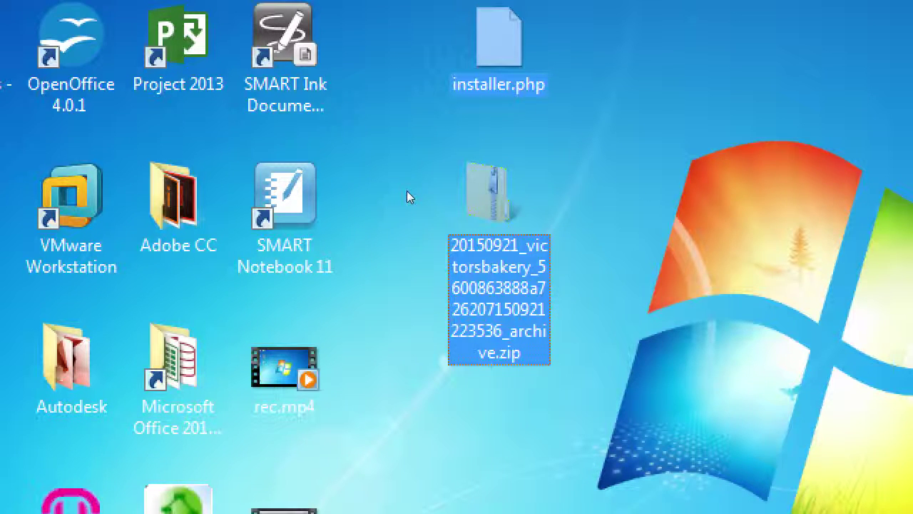
key(super+minus)
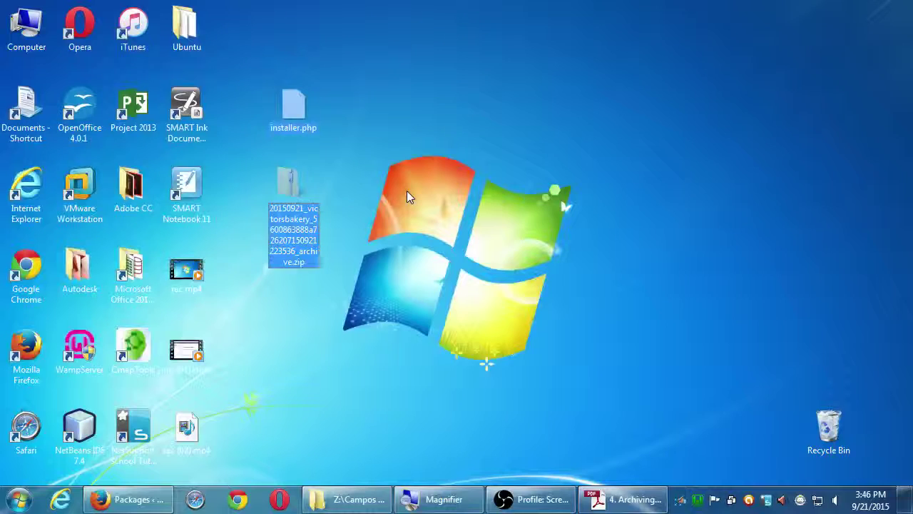
click(474, 163)
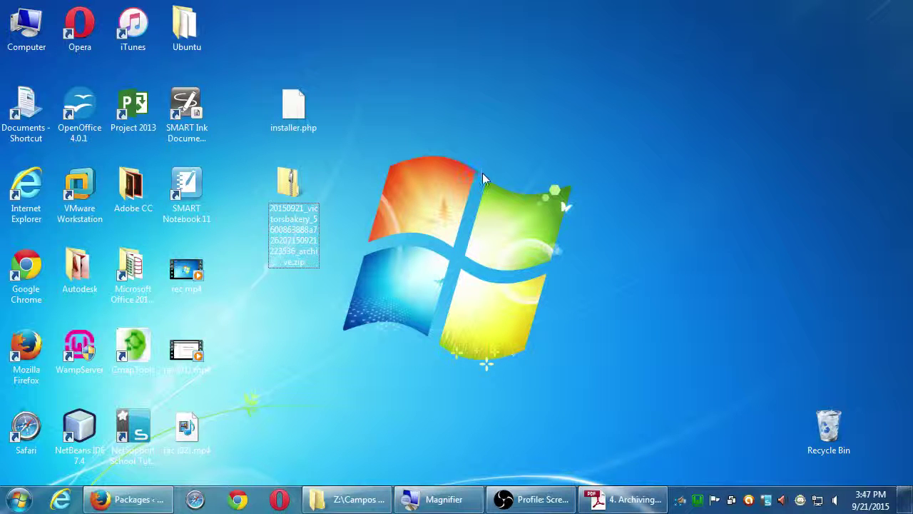
Create a desktop folder named 2015-09-21 and move installer.php and the archive zip into it.
right_click(482, 172)
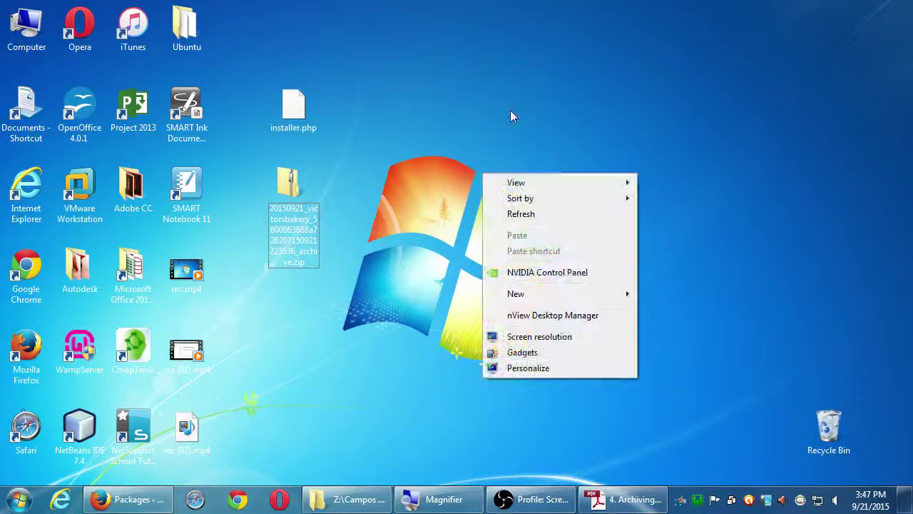
mouse_move(536, 294)
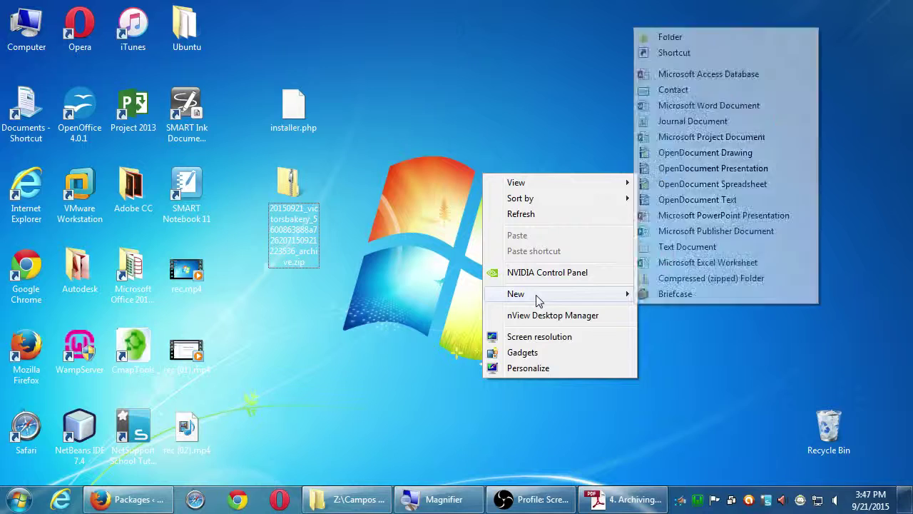
click(742, 37)
drag(503, 182, 364, 165)
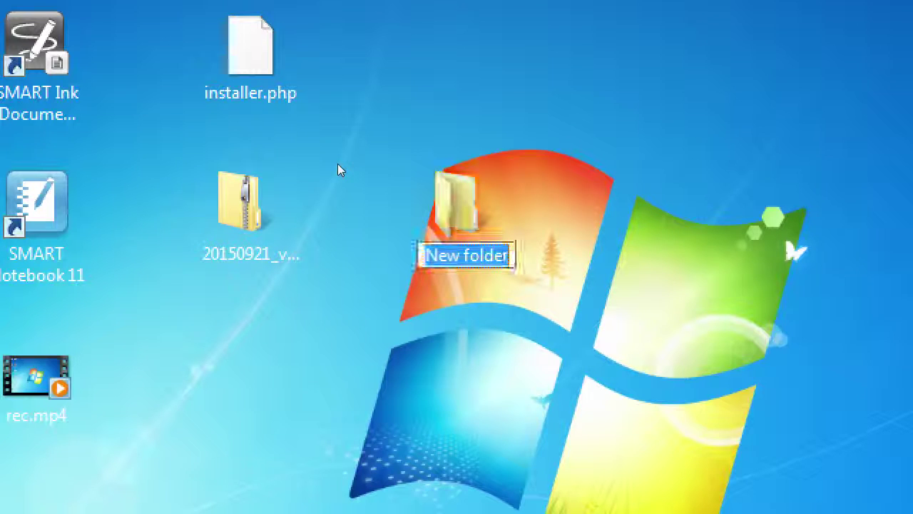
text(2015-09-)
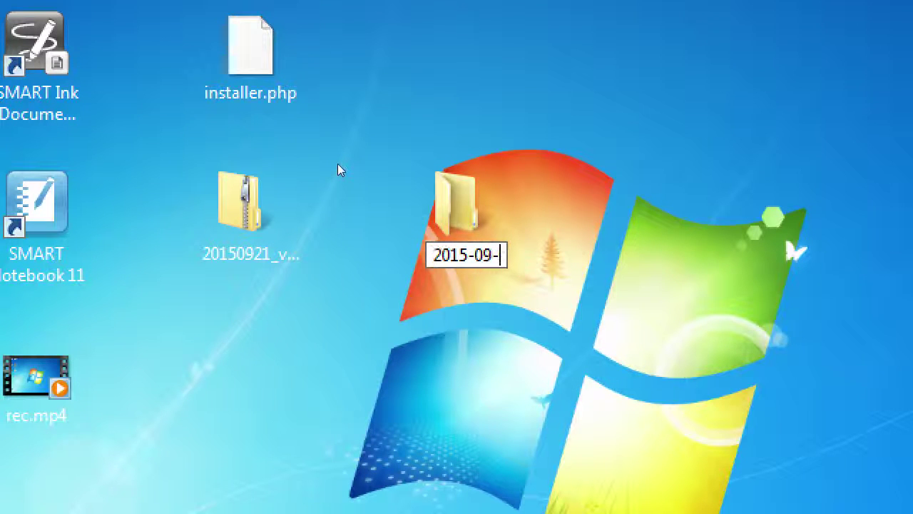
text(21)
key(Return)
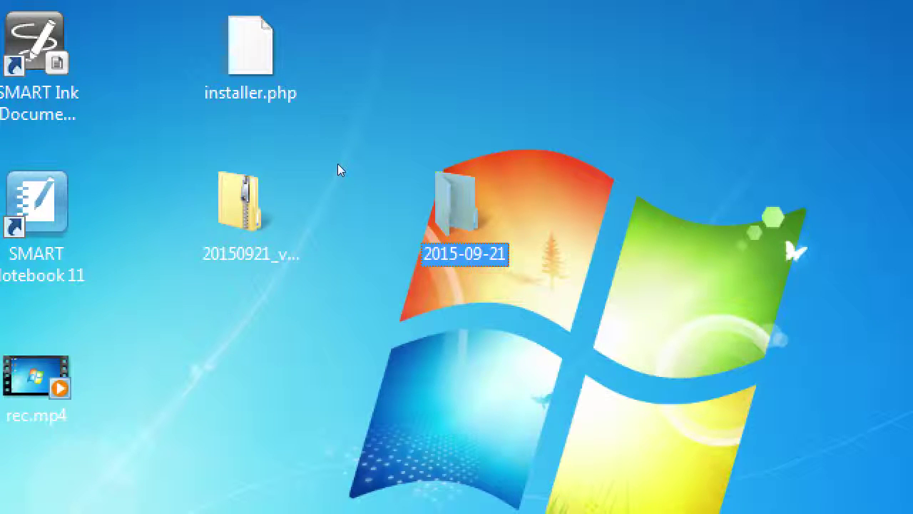
drag(366, 12, 357, 194)
Copy the 2015-09-21 folder from the desktop into the instructor's eComm I folder on the classroom data (Z:) drive.
key(super+e)
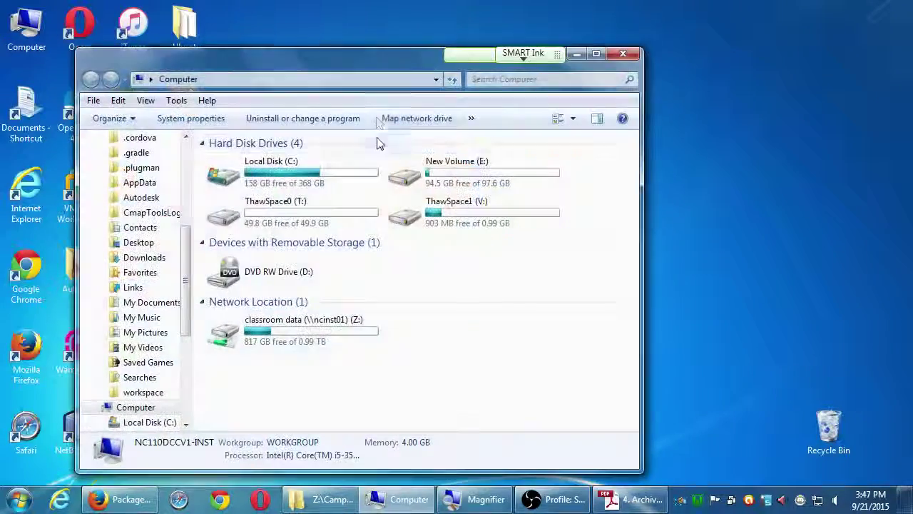
drag(369, 67, 912, 107)
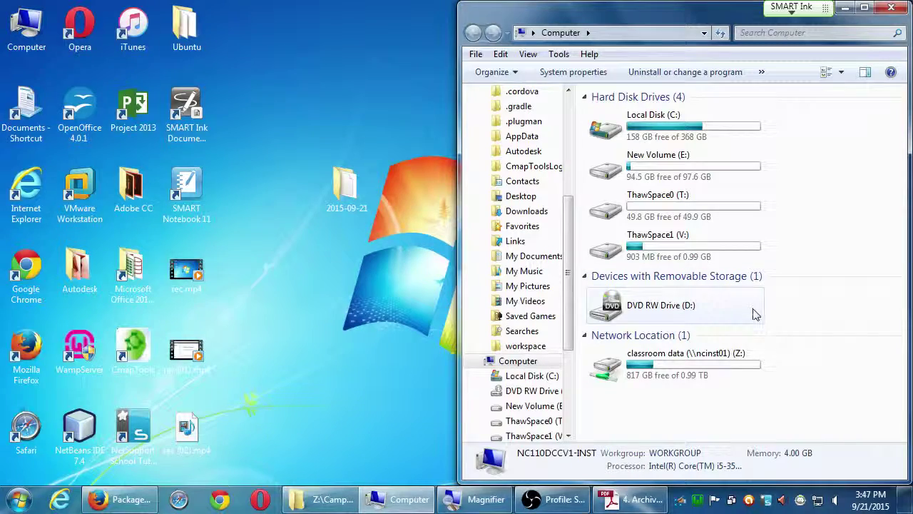
double_click(713, 360)
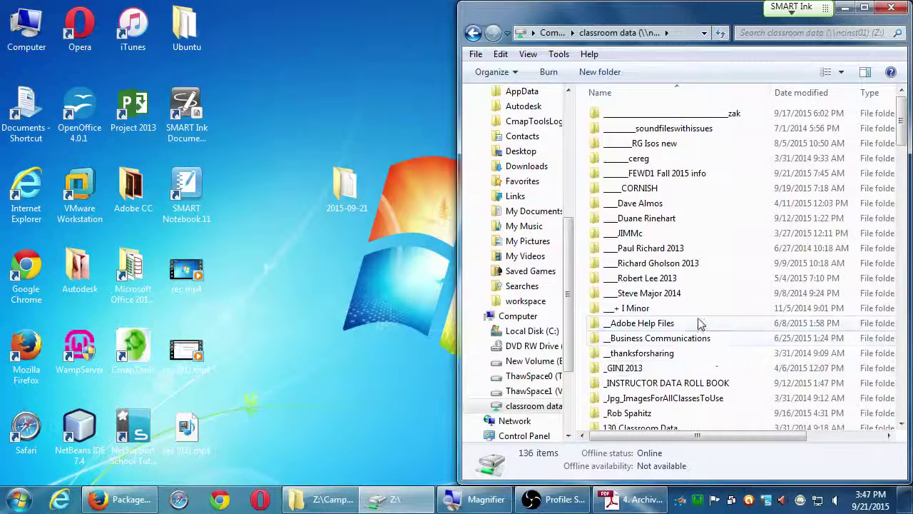
text(c)
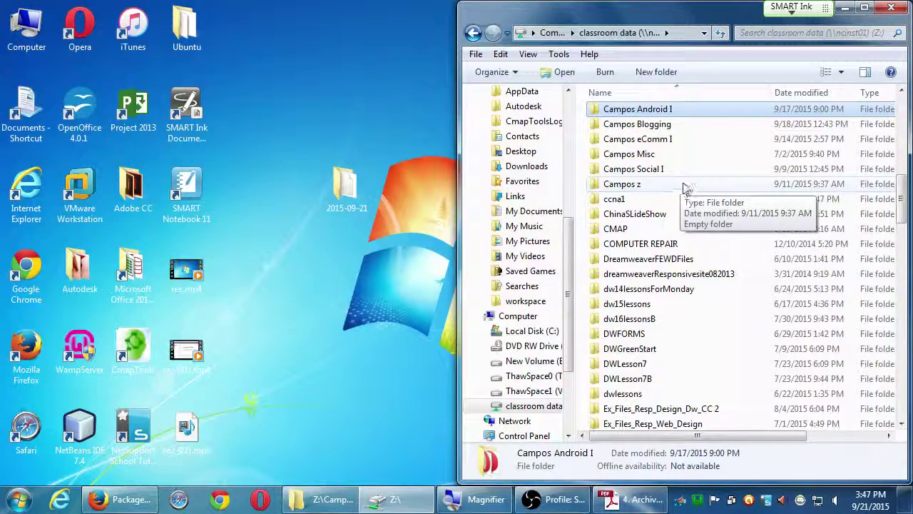
double_click(668, 140)
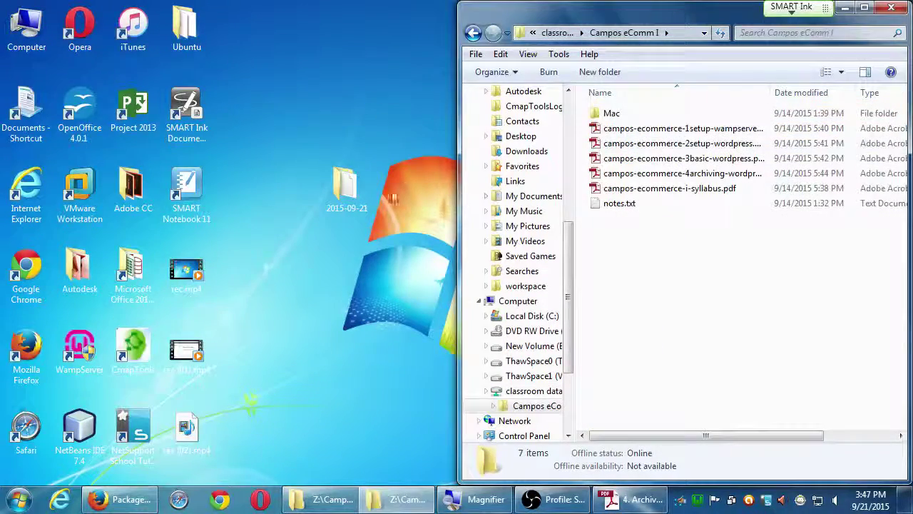
drag(346, 187, 641, 272)
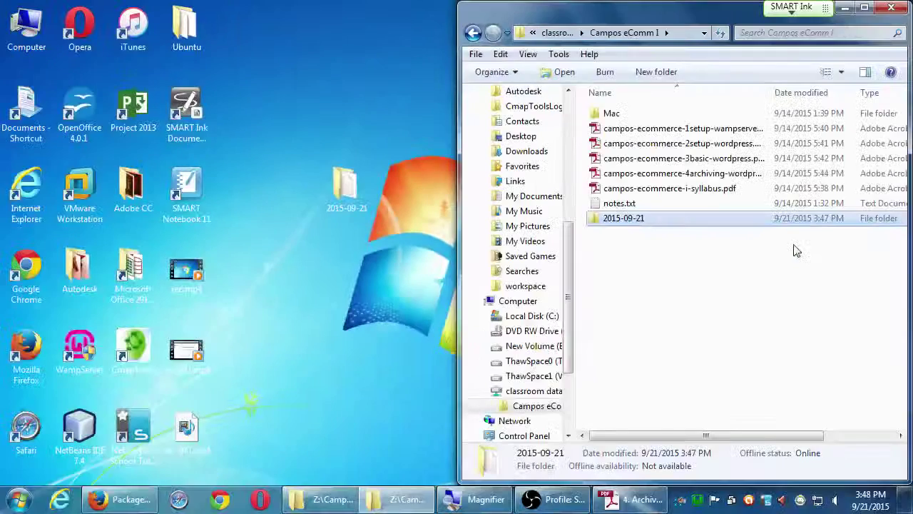
Bring up the archiving PDF full size and review the "Archive your site" instructions from the beginning.
click(637, 504)
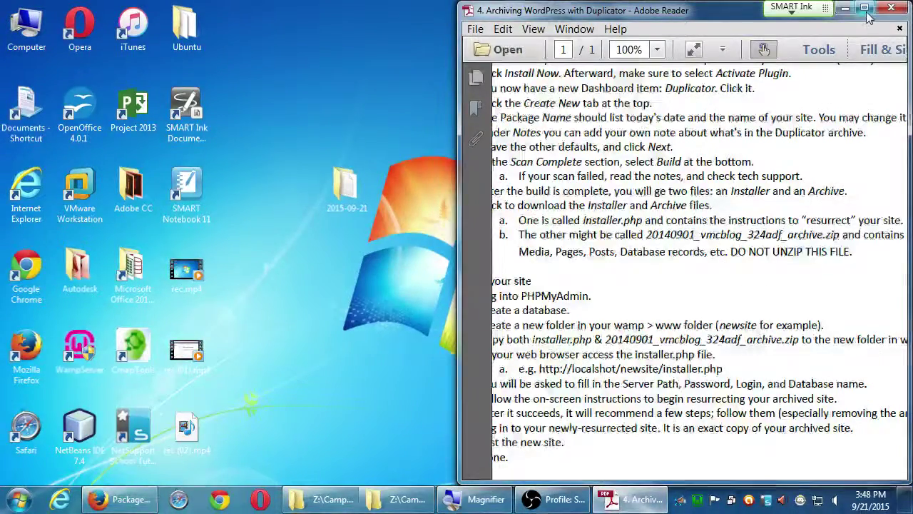
click(865, 10)
scroll(616, 199, up, 5)
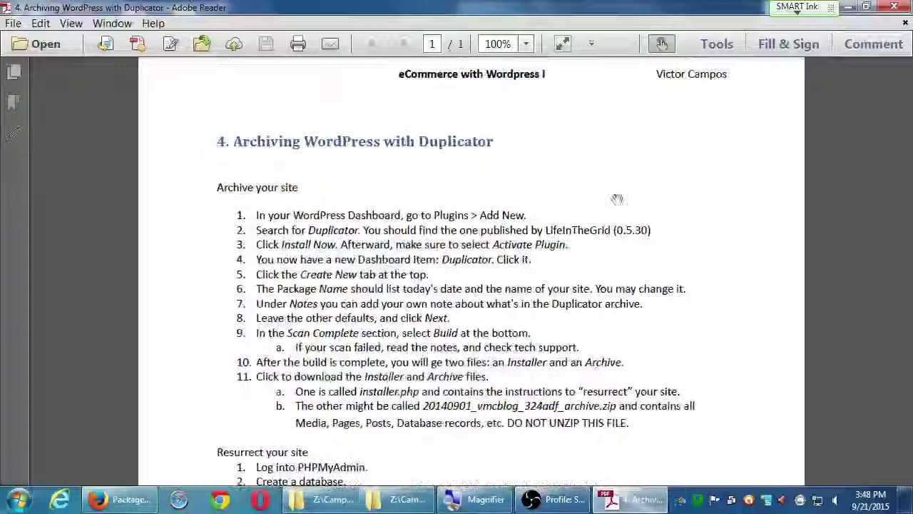
scroll(617, 199, up, 1)
scroll(658, 333, down, 1)
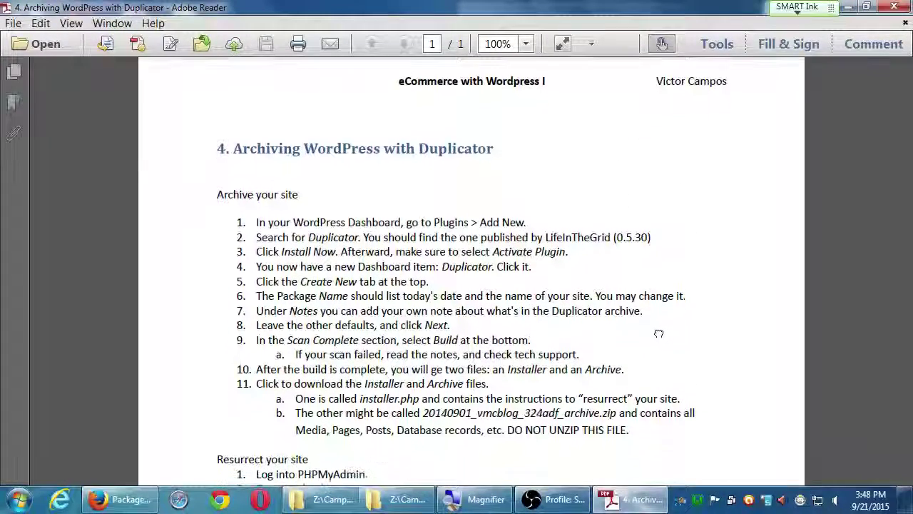